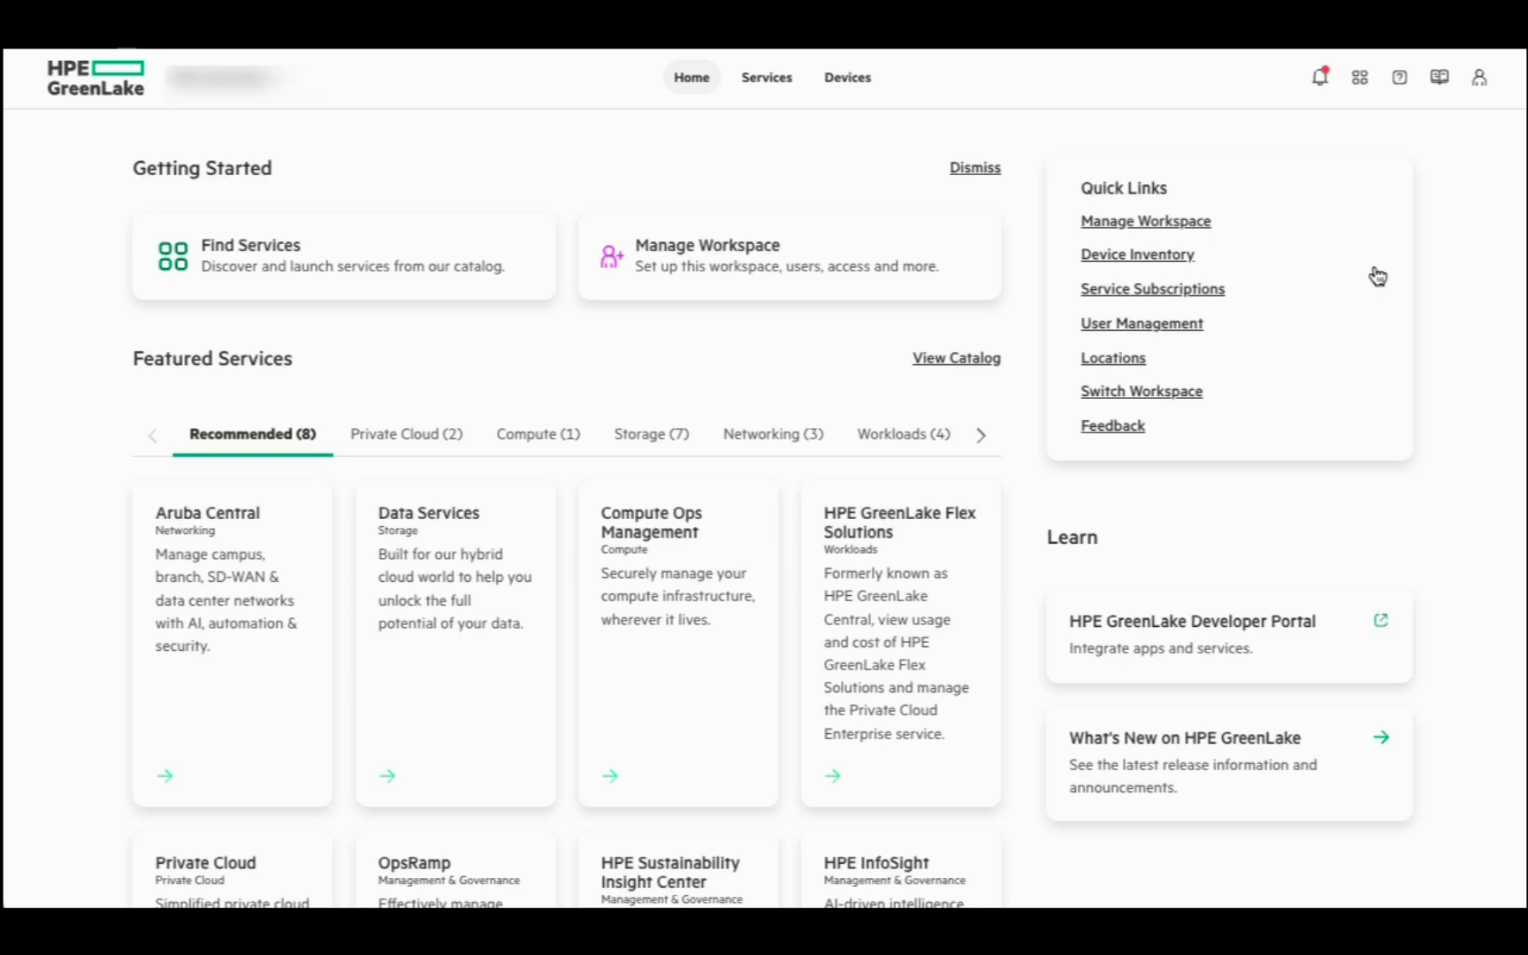
Browse the Services catalog down to Networking and open the User Experience Insight card.
{"action": "left_click", "coordinate": [778, 93]}
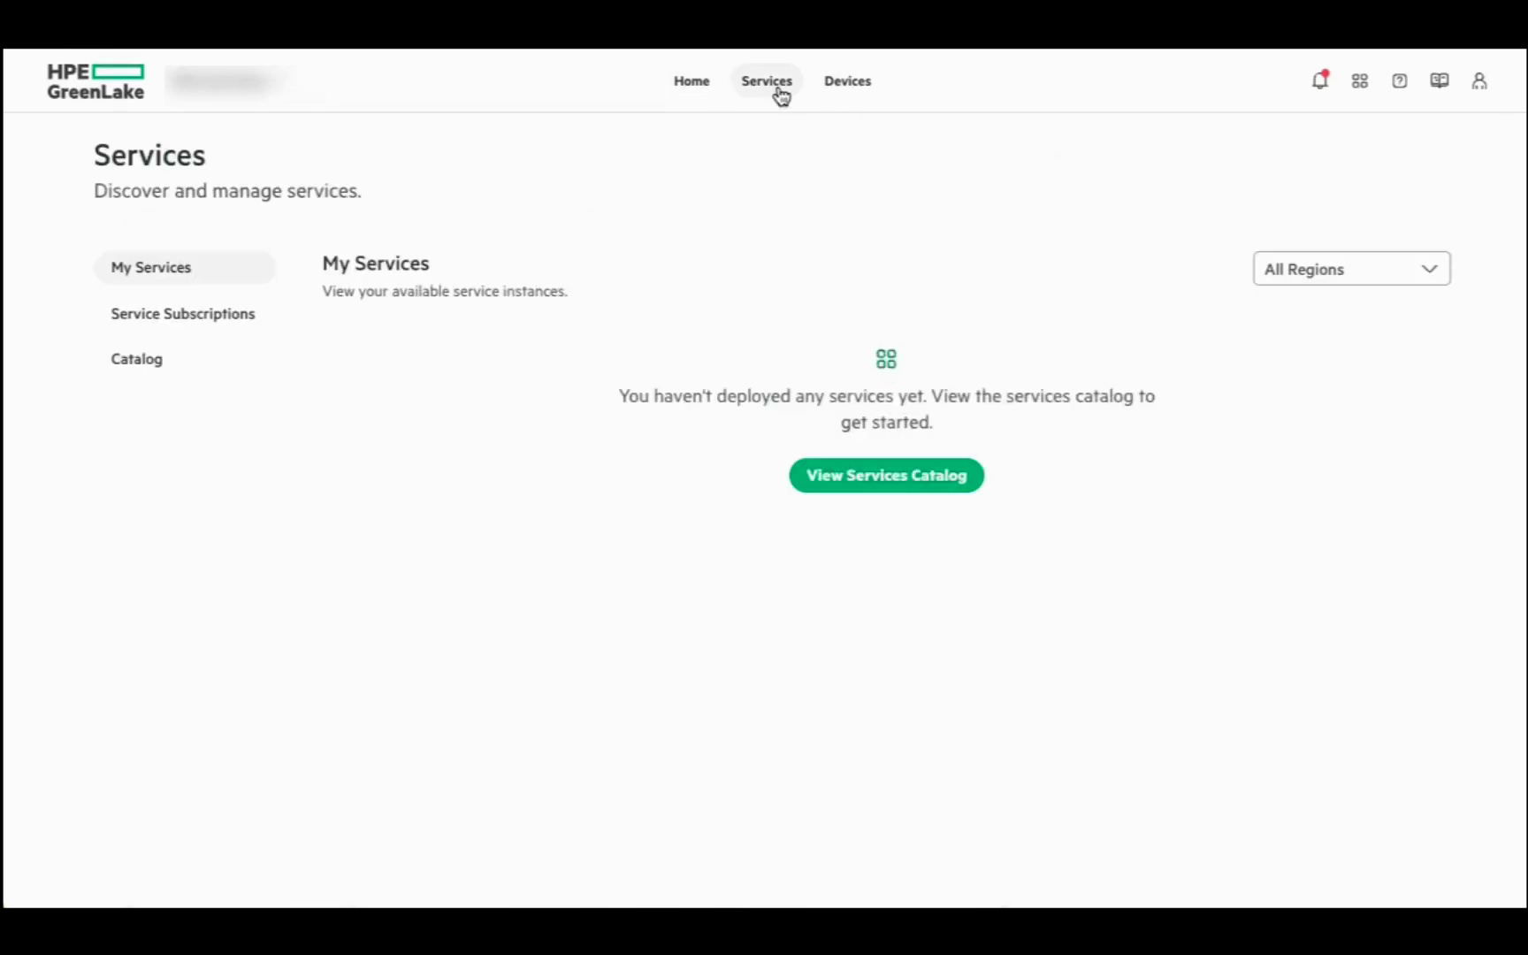
{"action": "left_click", "coordinate": [186, 377]}
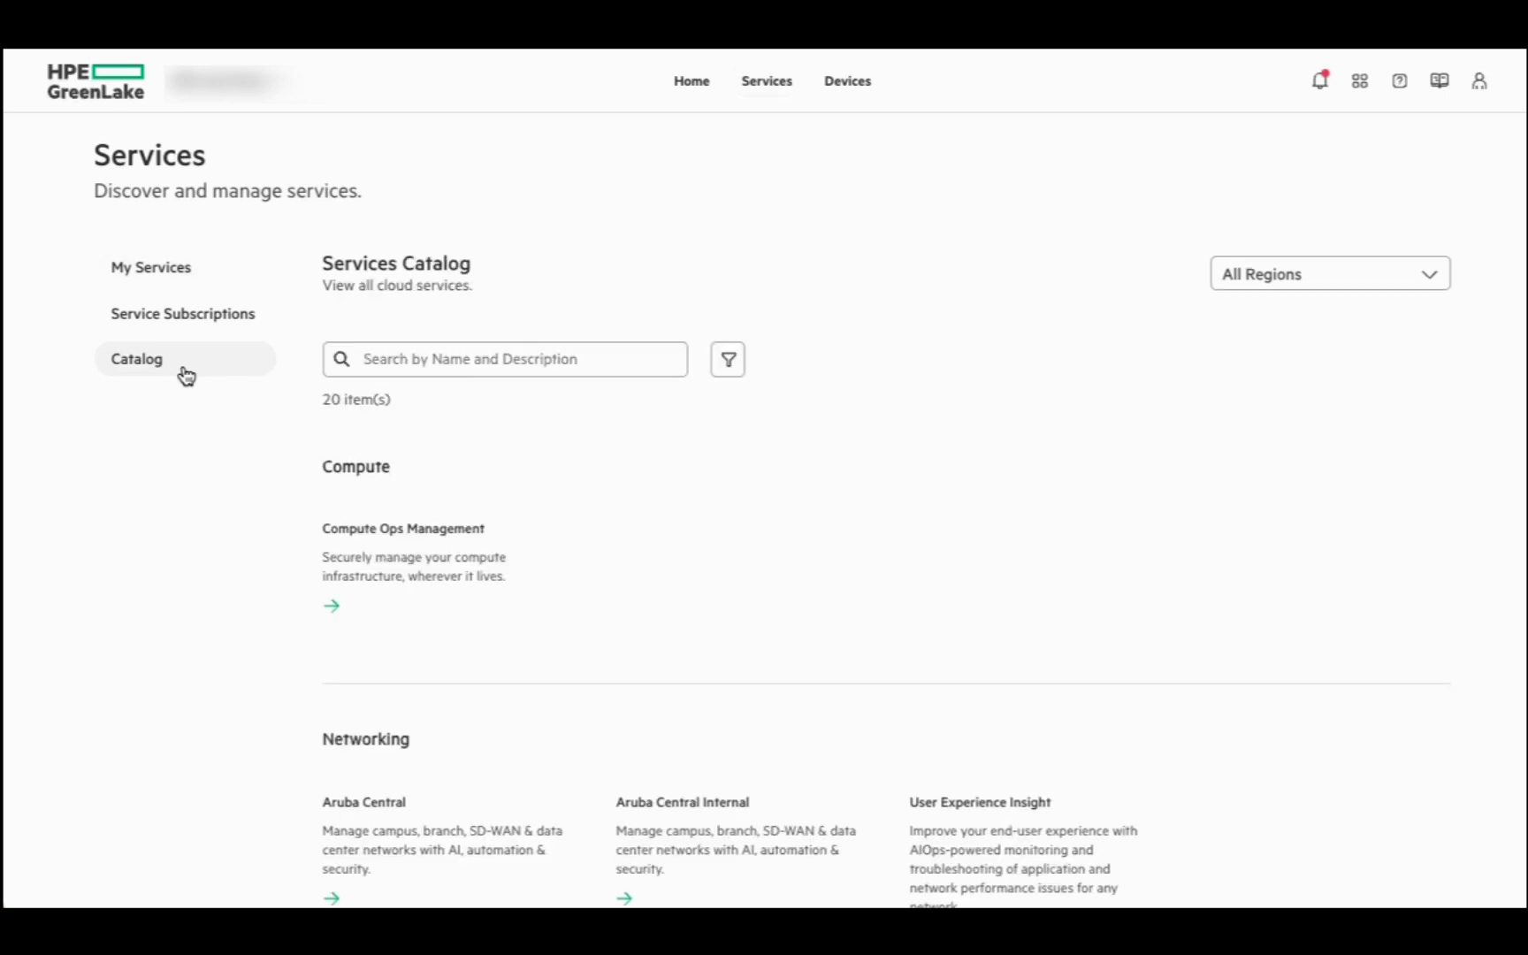
{"action": "scroll", "coordinate": [884, 801], "scroll_direction": "down", "scroll_amount": 2}
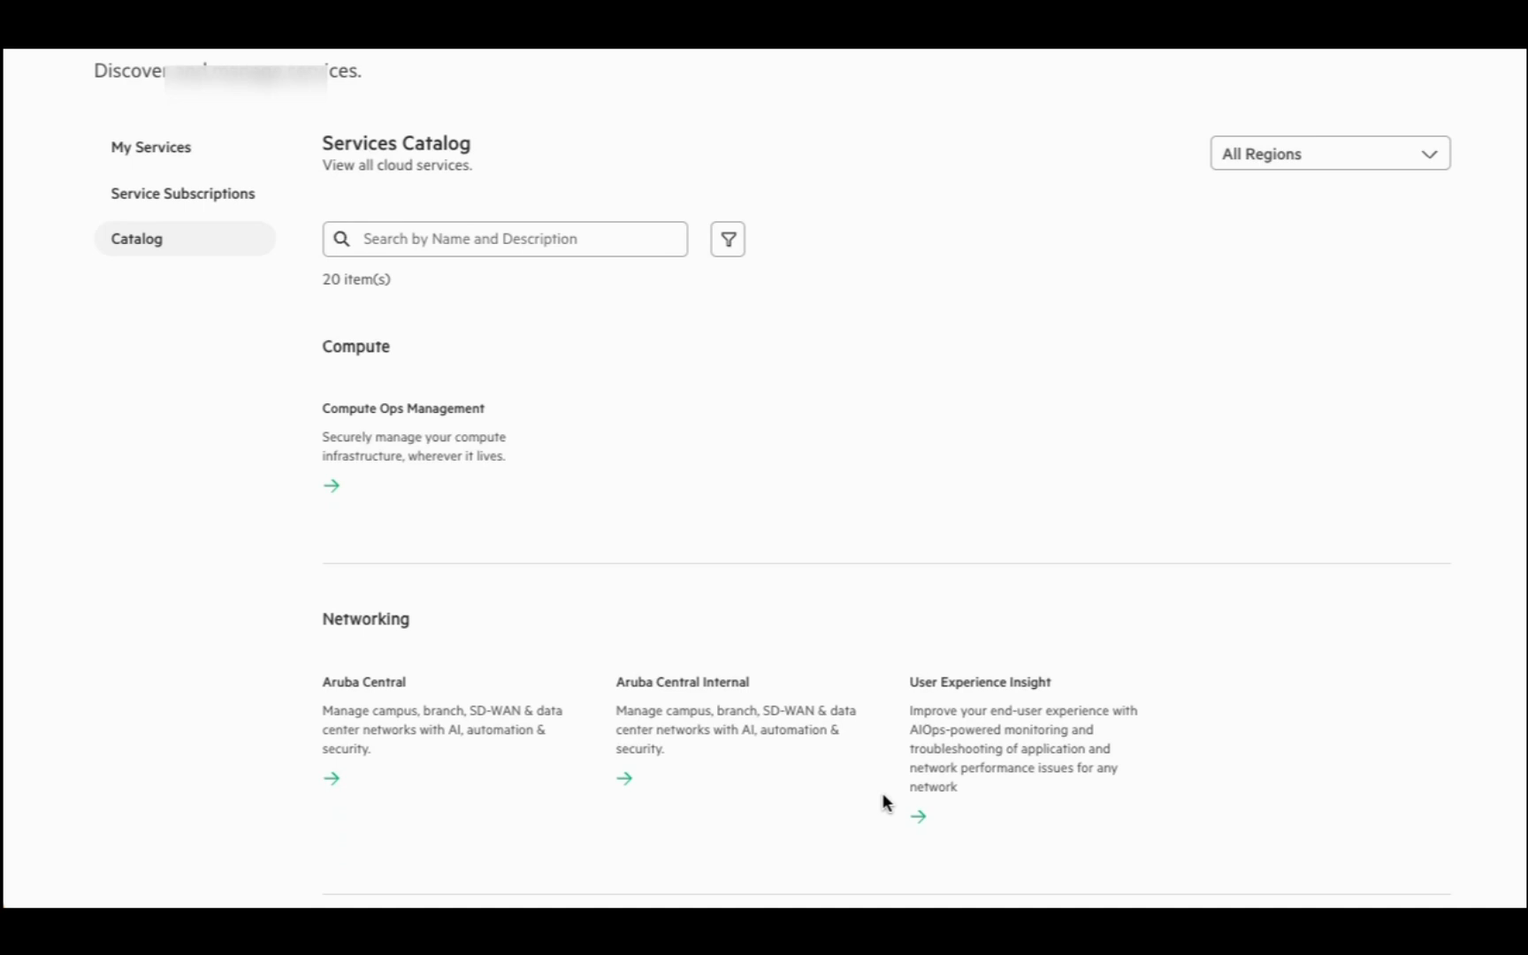
{"action": "scroll", "coordinate": [919, 815], "scroll_direction": "down", "scroll_amount": 1}
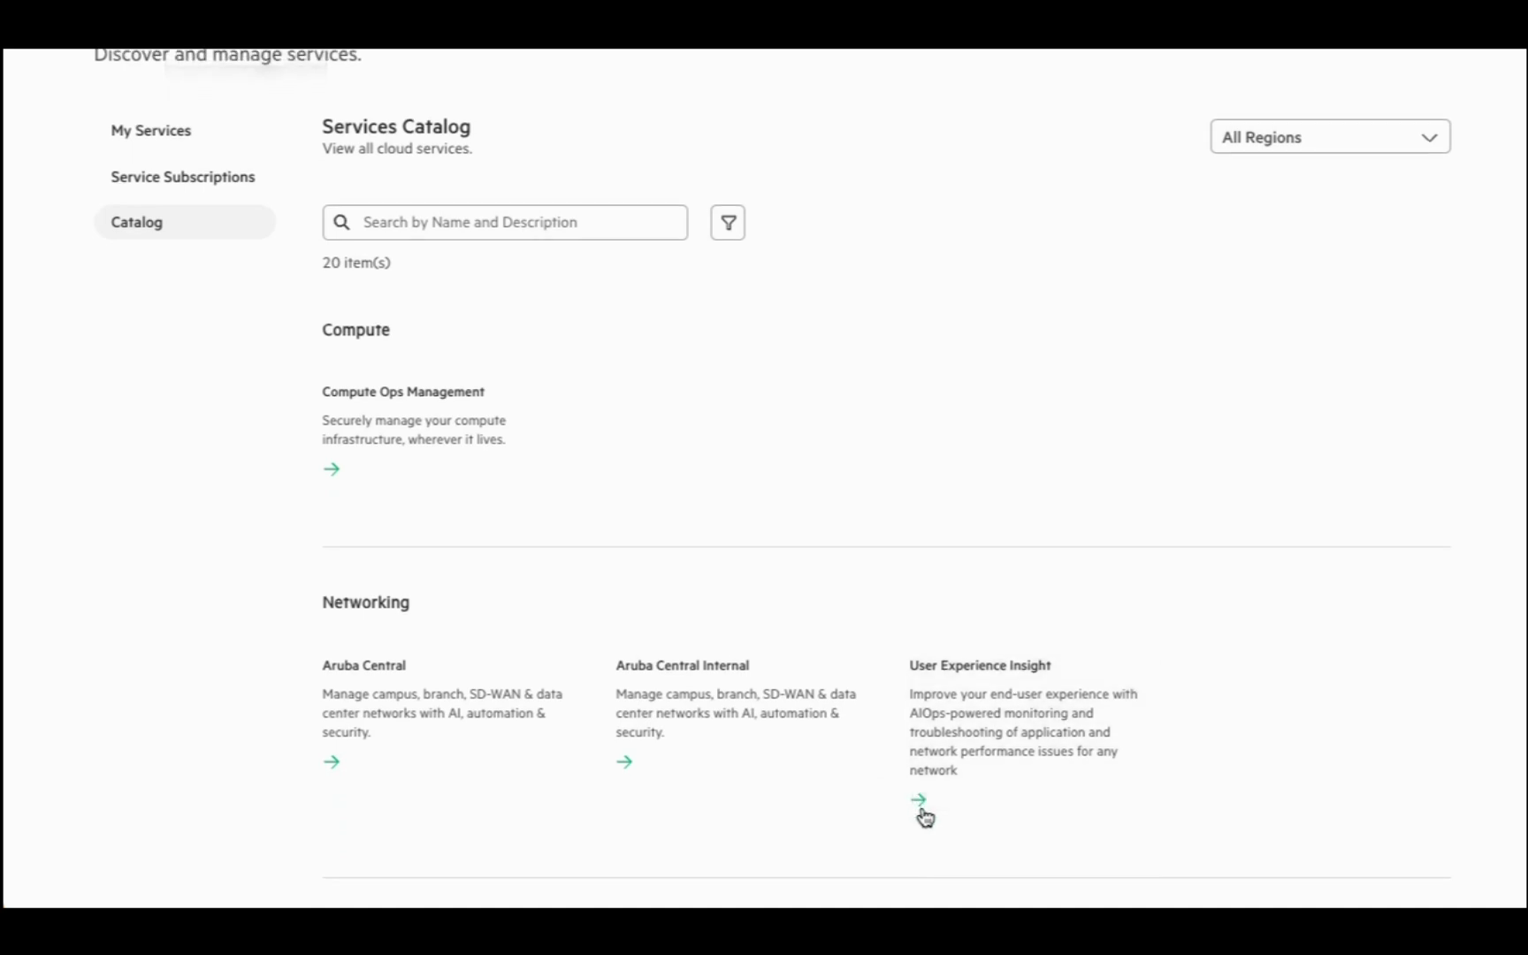
{"action": "left_click", "coordinate": [923, 814]}
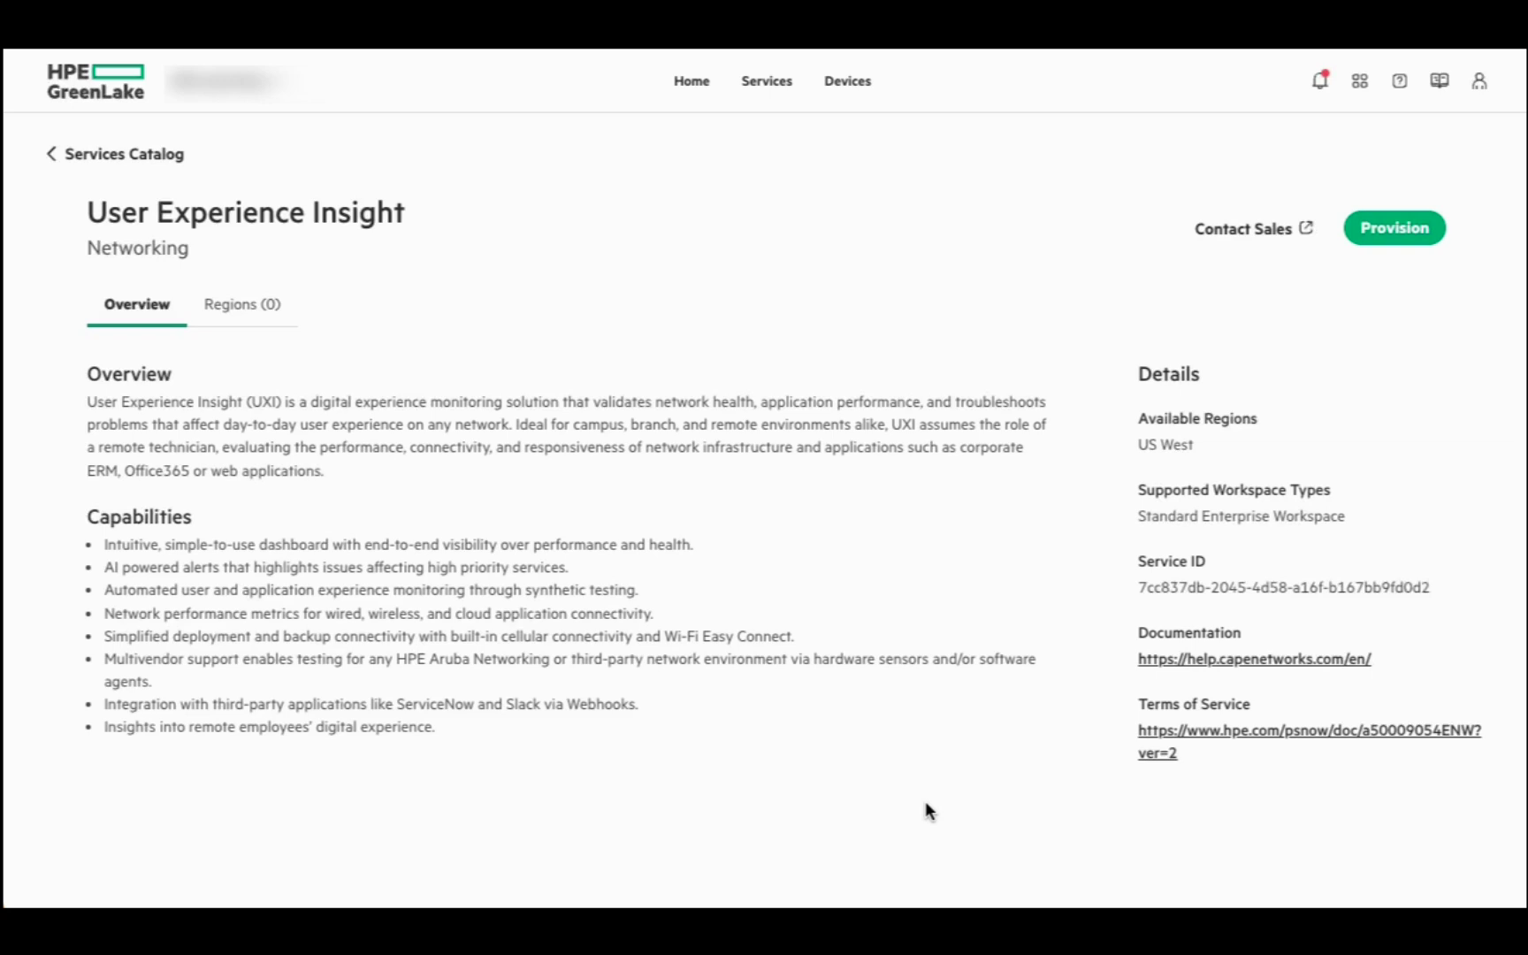
Provision User Experience Insight in US West, accepting the Terms of Service, and deploy it.
{"action": "left_click", "coordinate": [1377, 230]}
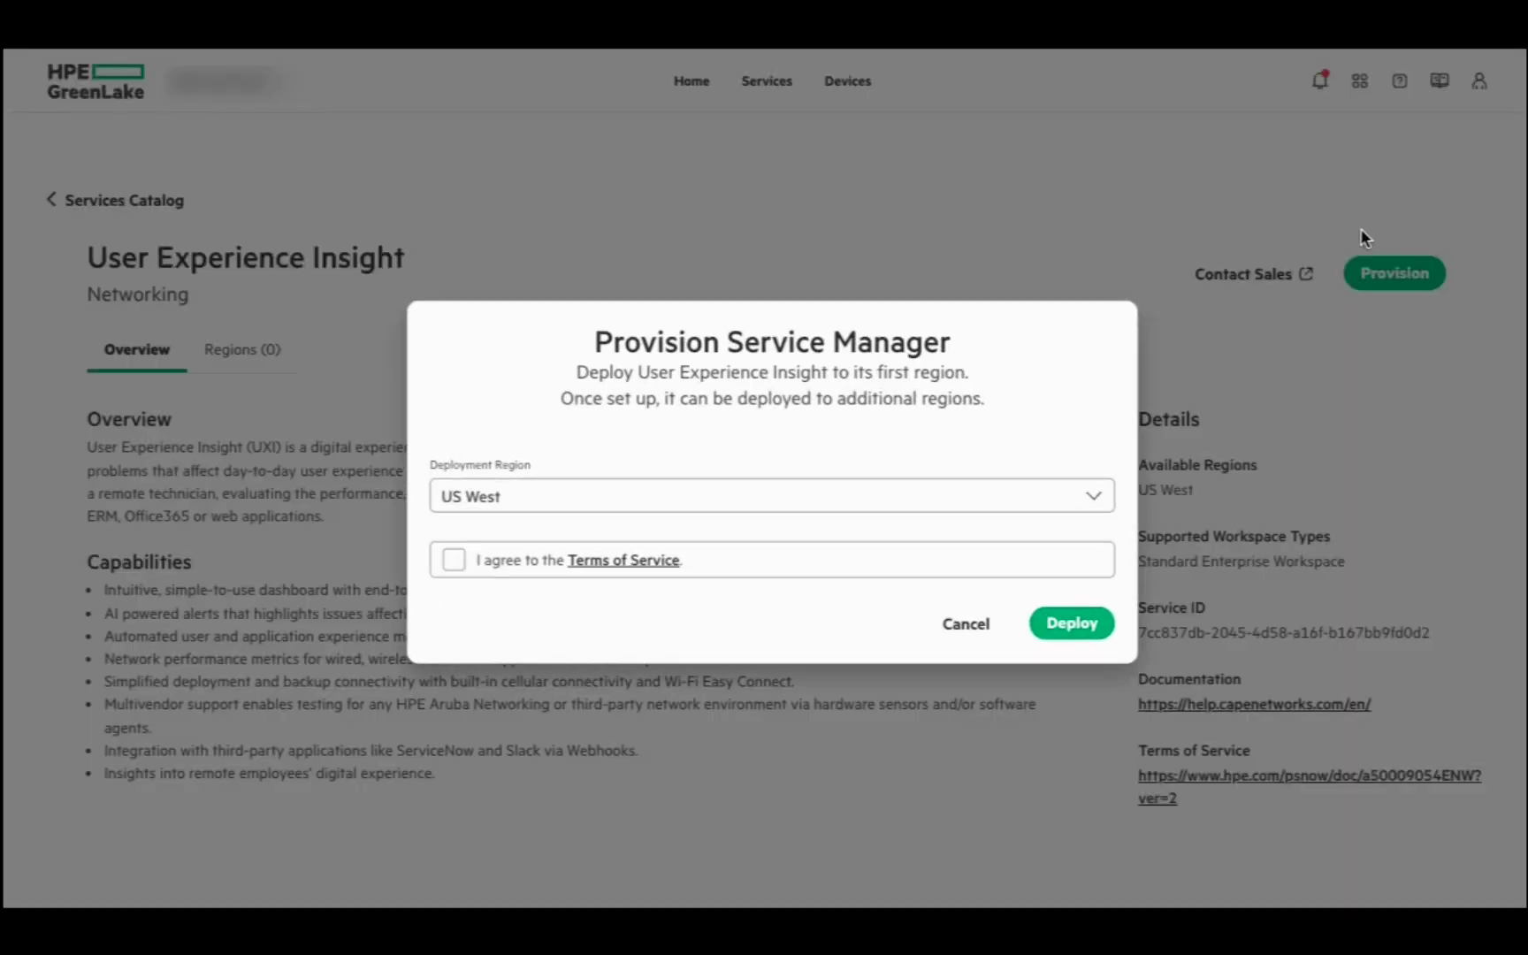
{"action": "left_click", "coordinate": [453, 561]}
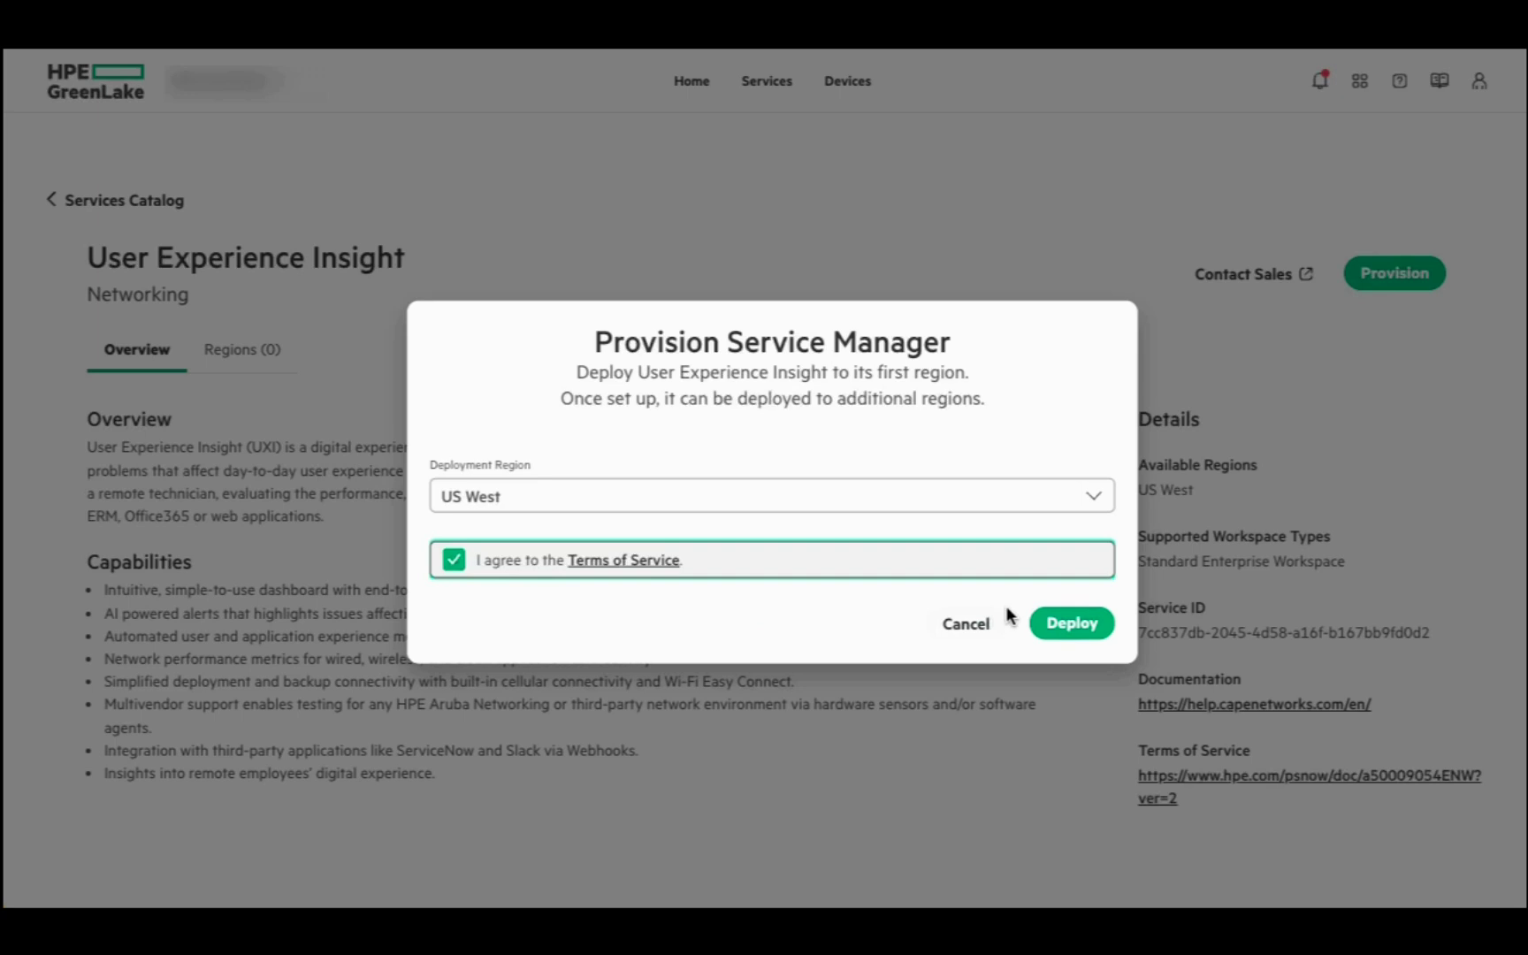
{"action": "left_click", "coordinate": [1062, 624]}
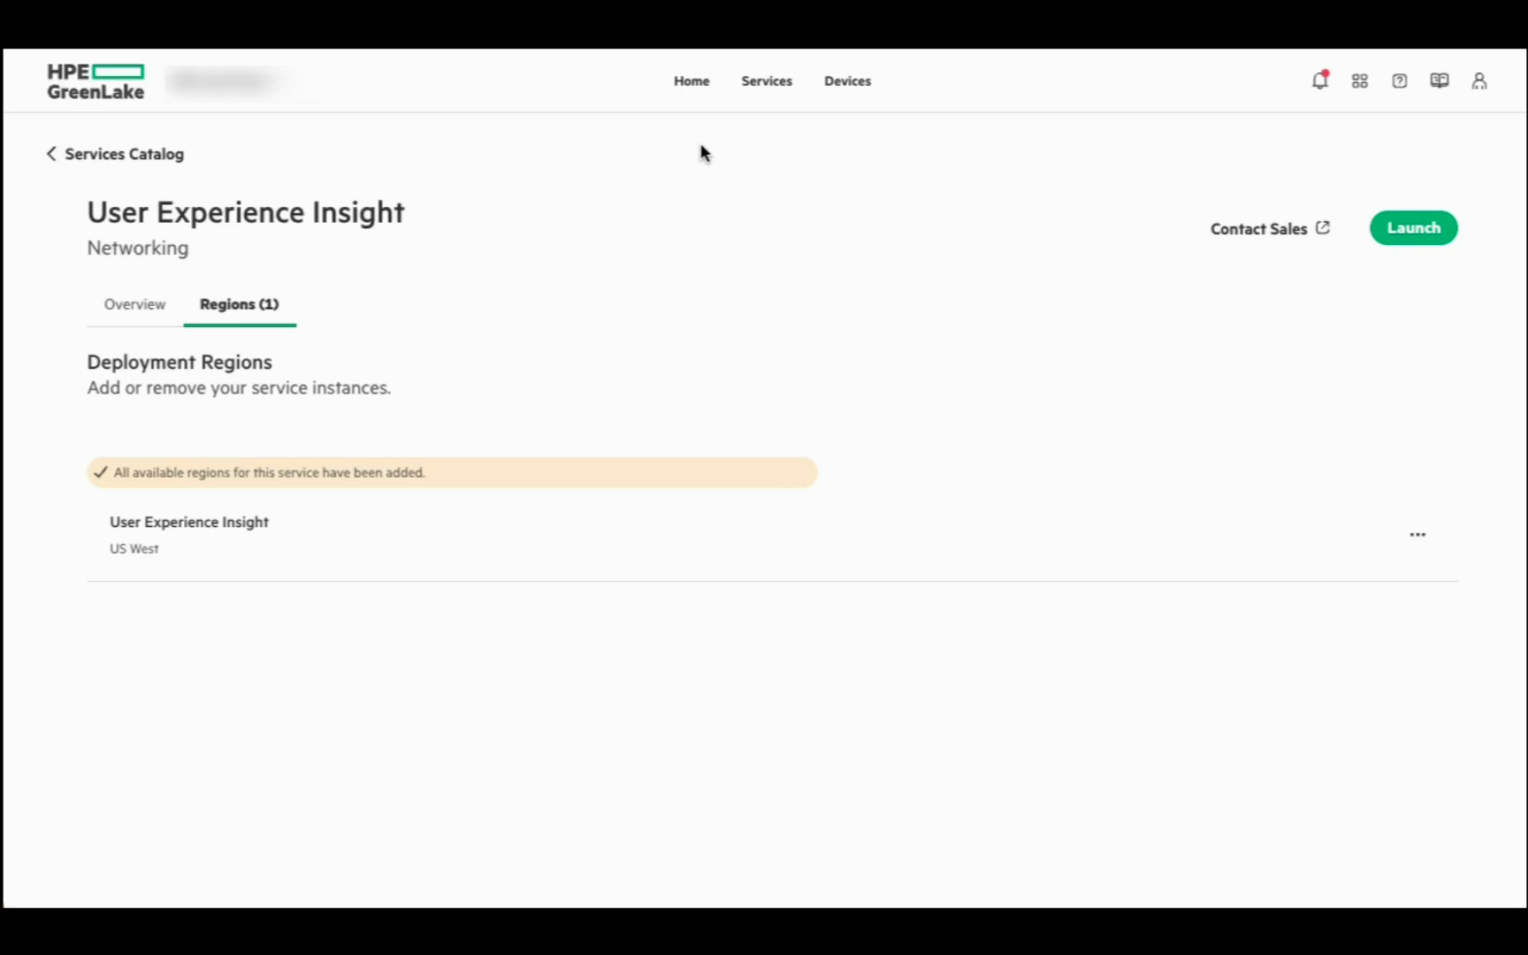
In Devices, start adding a Networking Device and enter the sensor's serial number and MAC address.
{"action": "left_click", "coordinate": [690, 84]}
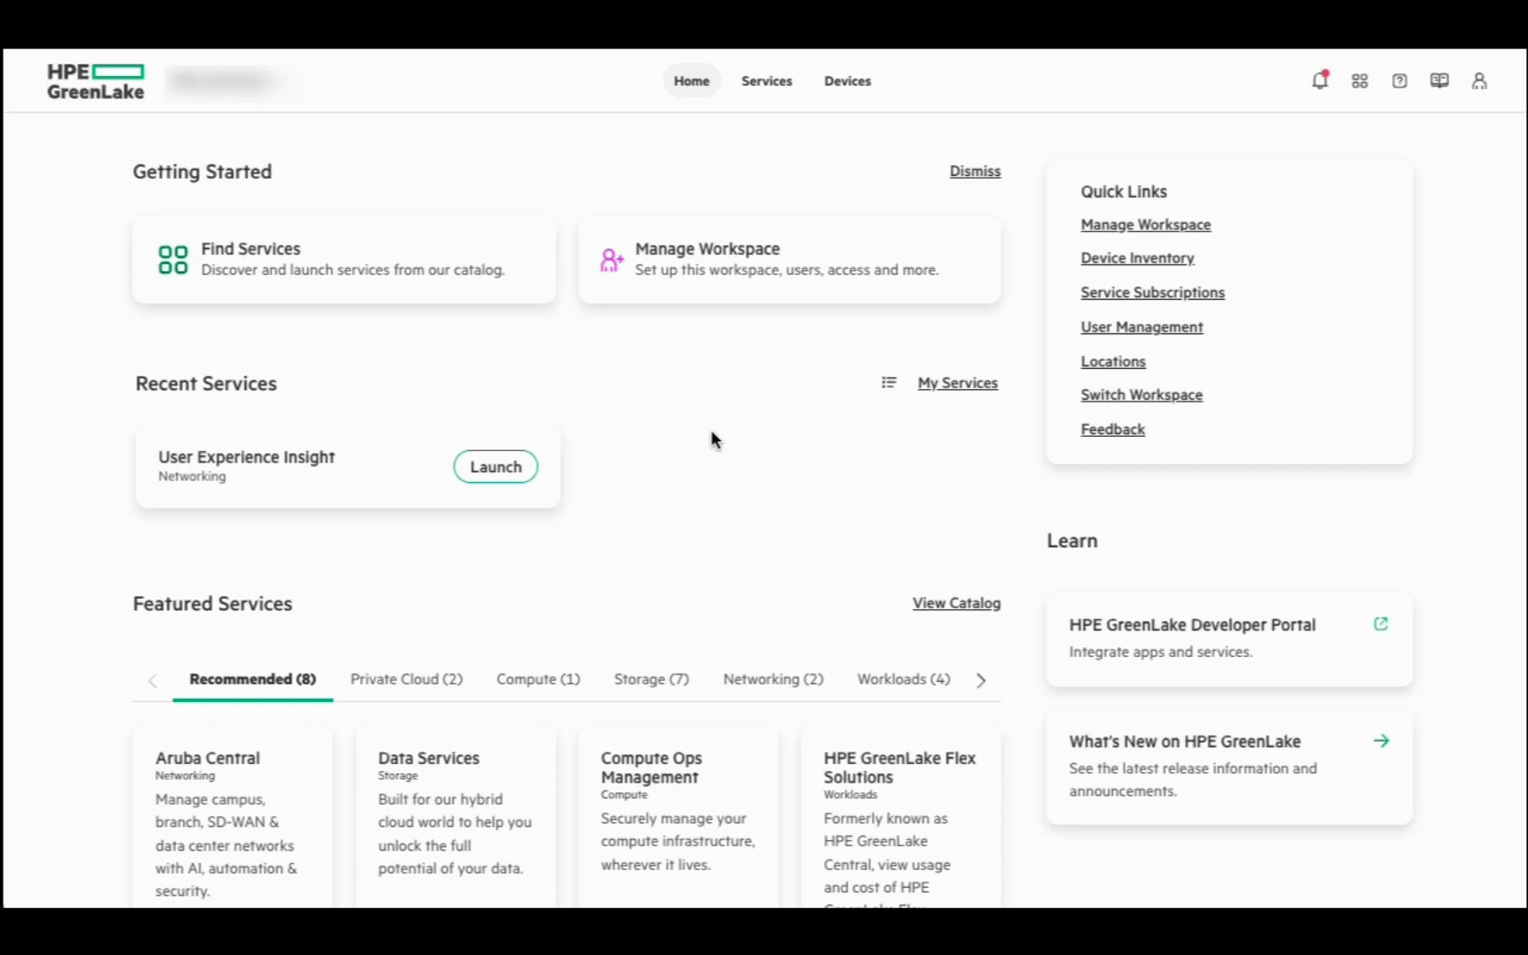
{"action": "left_click", "coordinate": [825, 85]}
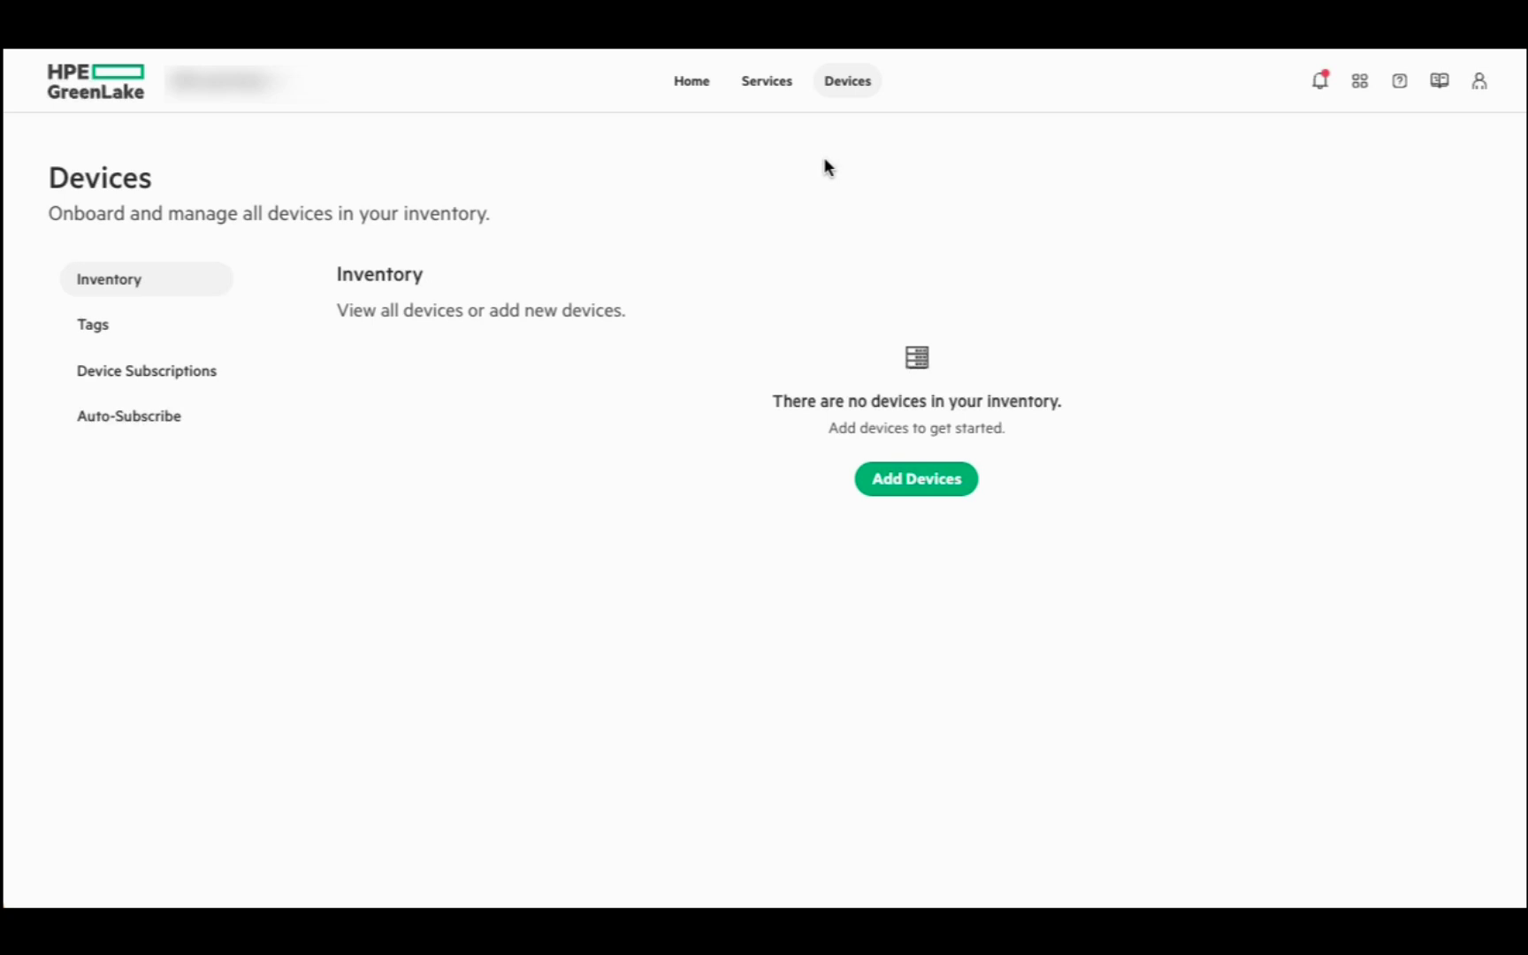
{"action": "left_click", "coordinate": [884, 492]}
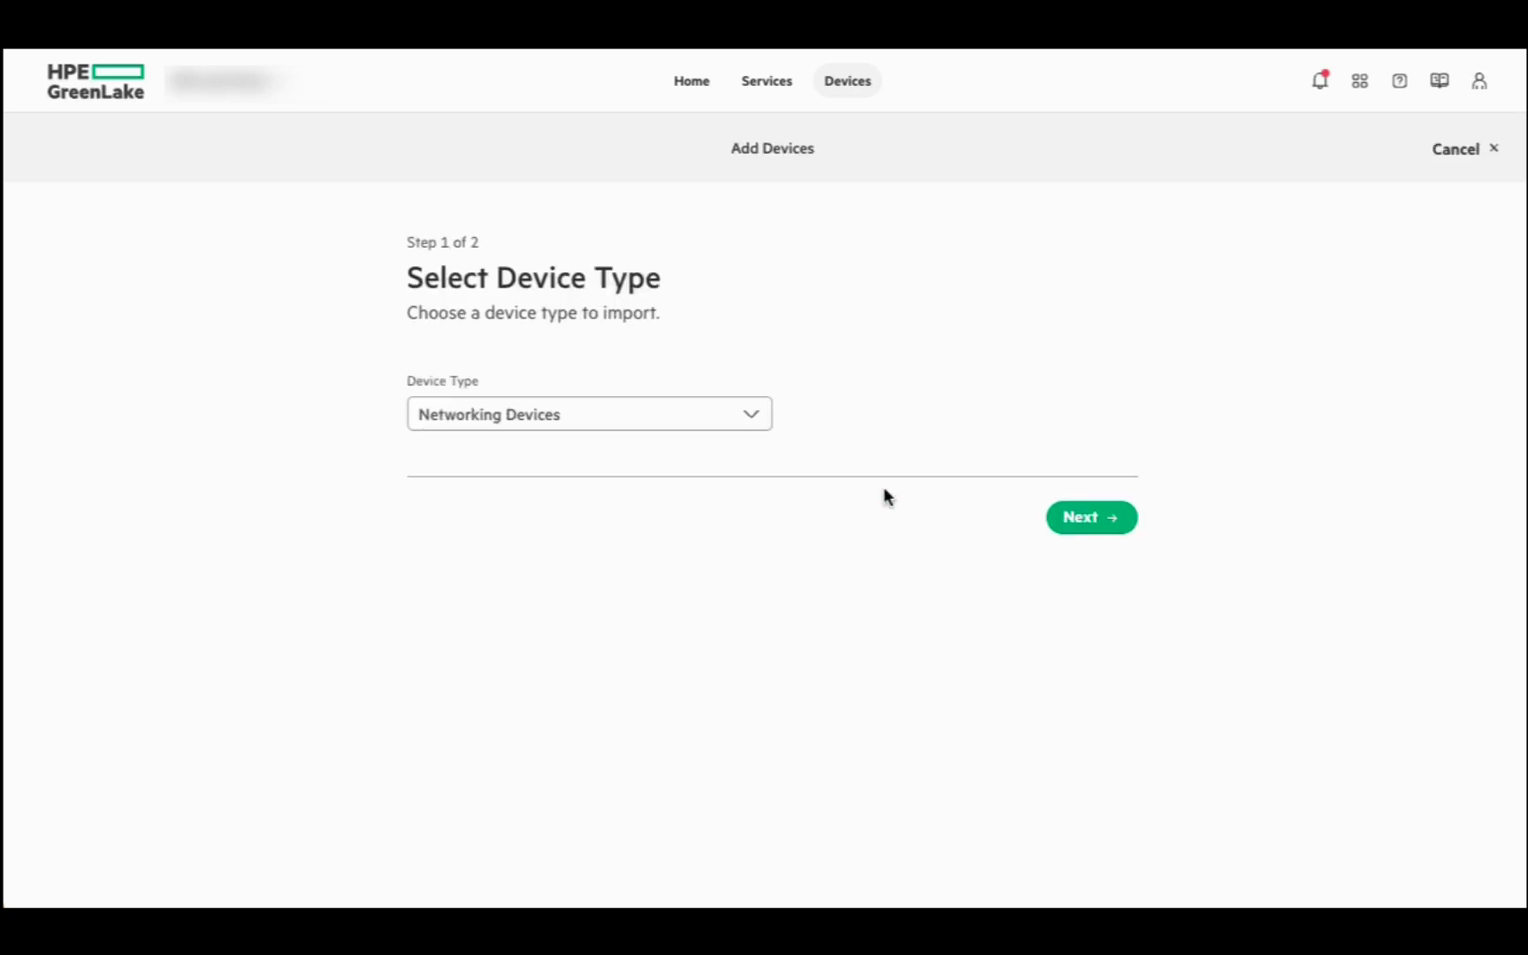
{"action": "left_click", "coordinate": [1081, 528]}
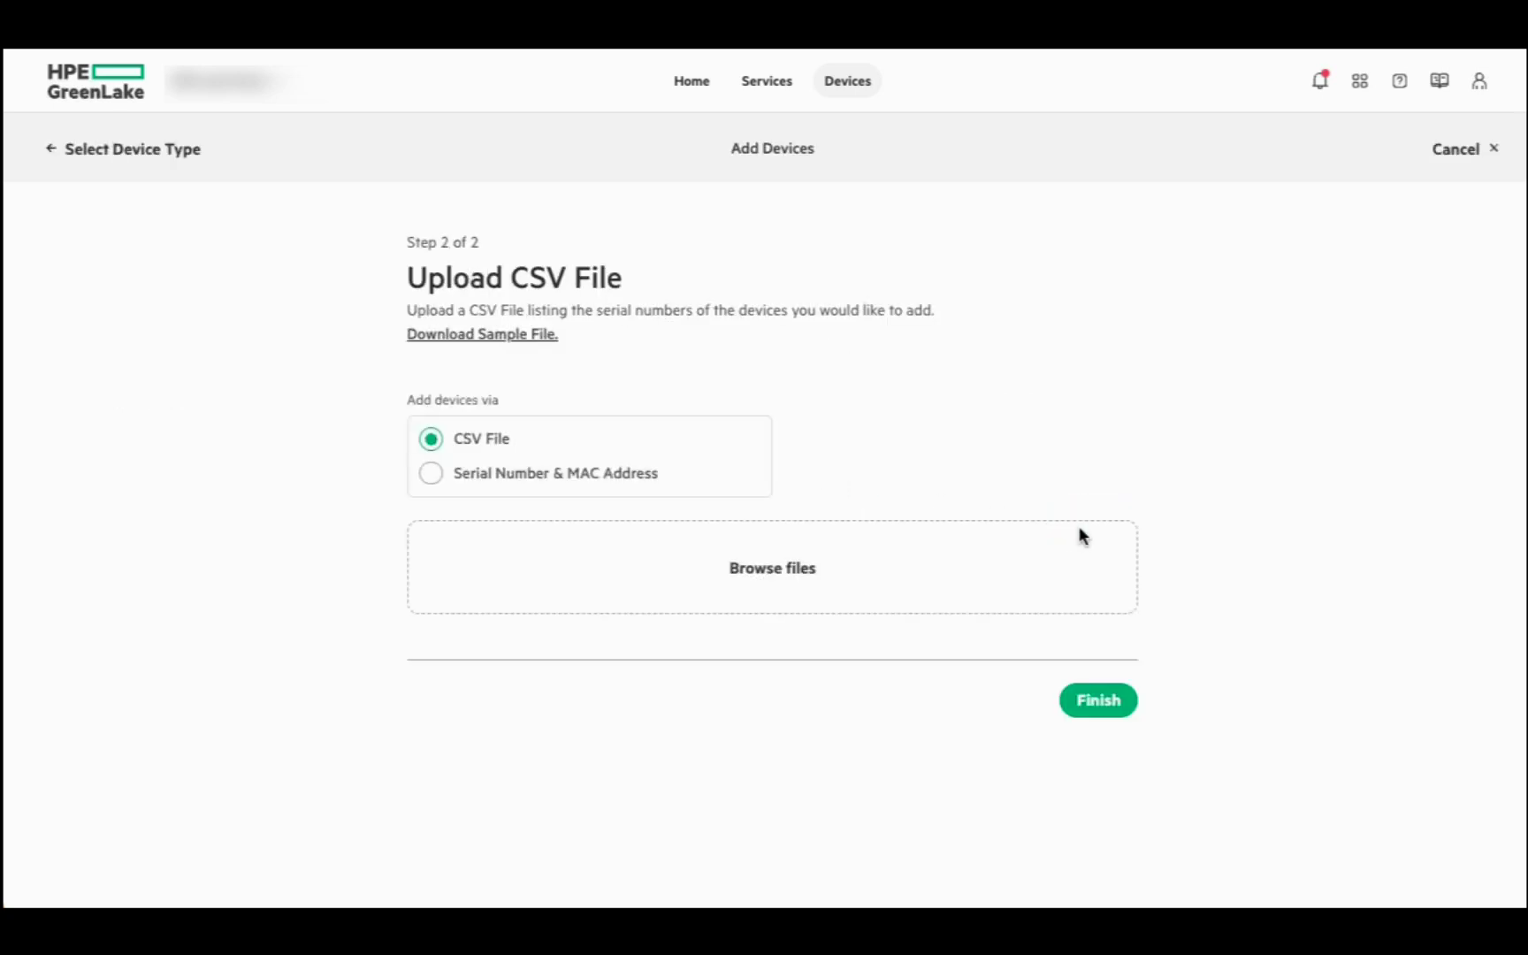
{"action": "left_click", "coordinate": [573, 484]}
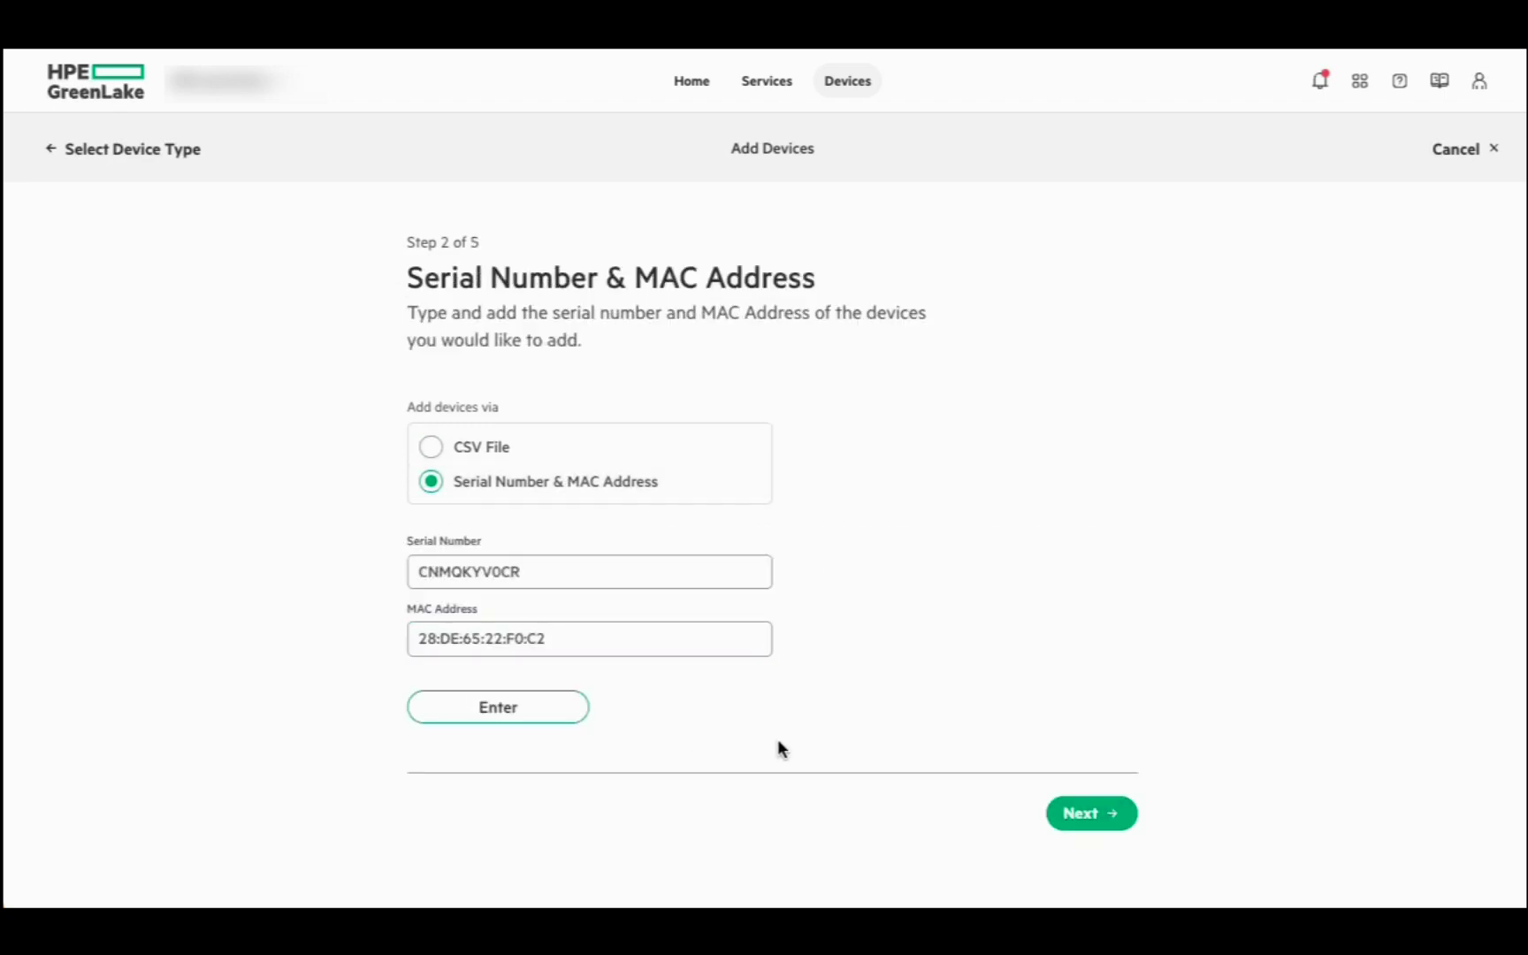
{"action": "left_click", "coordinate": [493, 709]}
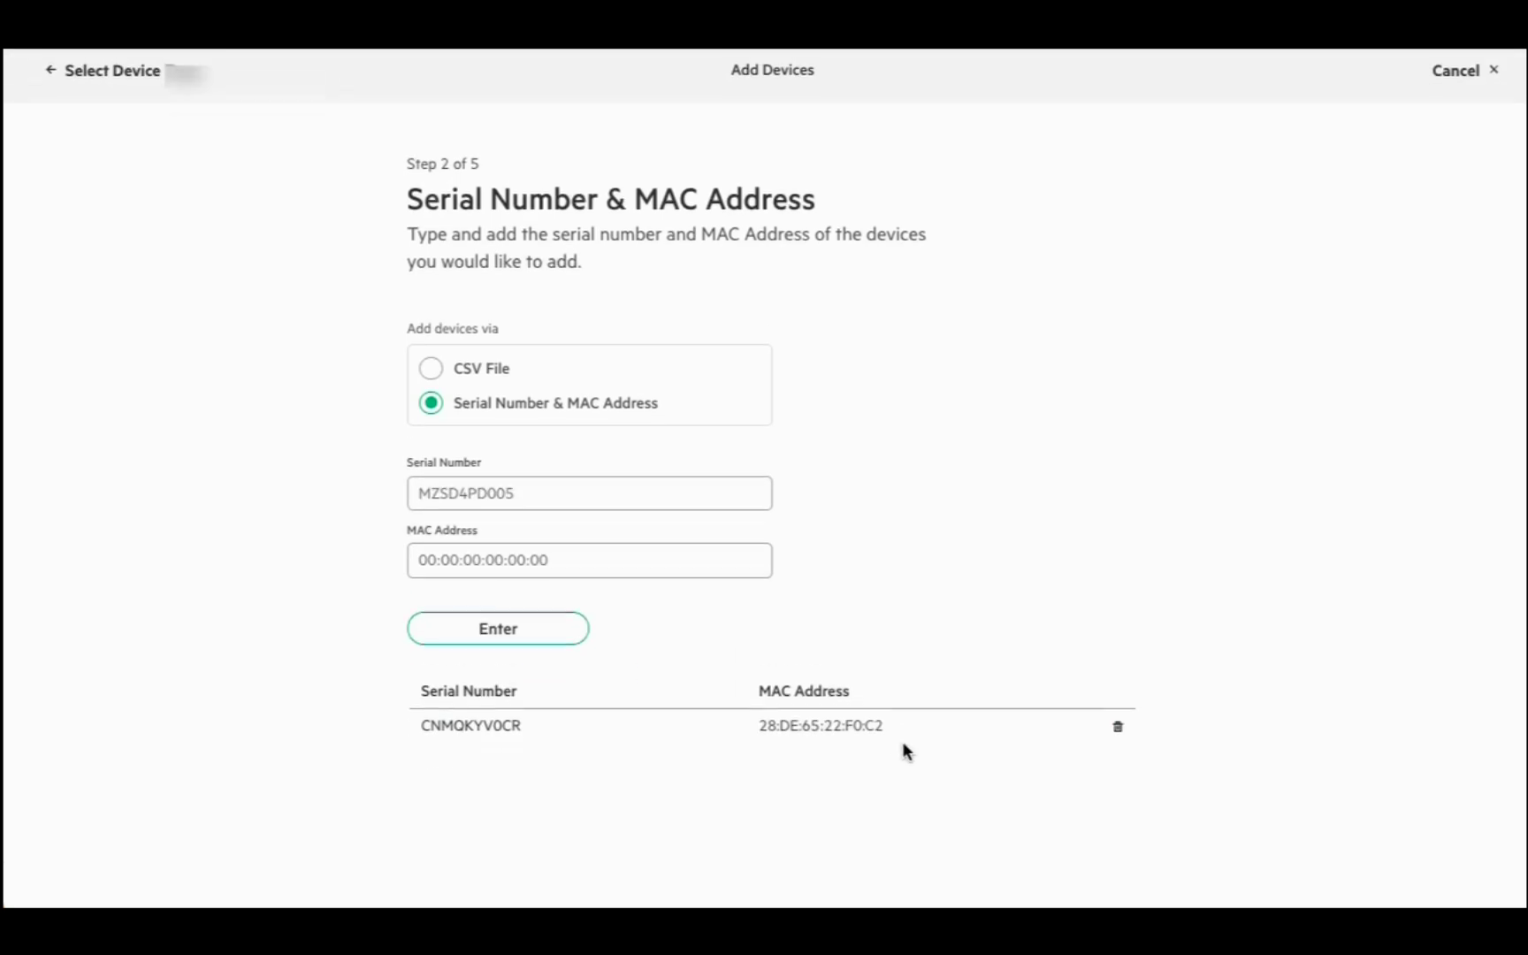
Skip the tags and location steps, submit the UX-G6C sensor, and close the confirmation.
{"action": "scroll", "coordinate": [903, 750], "scroll_direction": "down", "scroll_amount": 3}
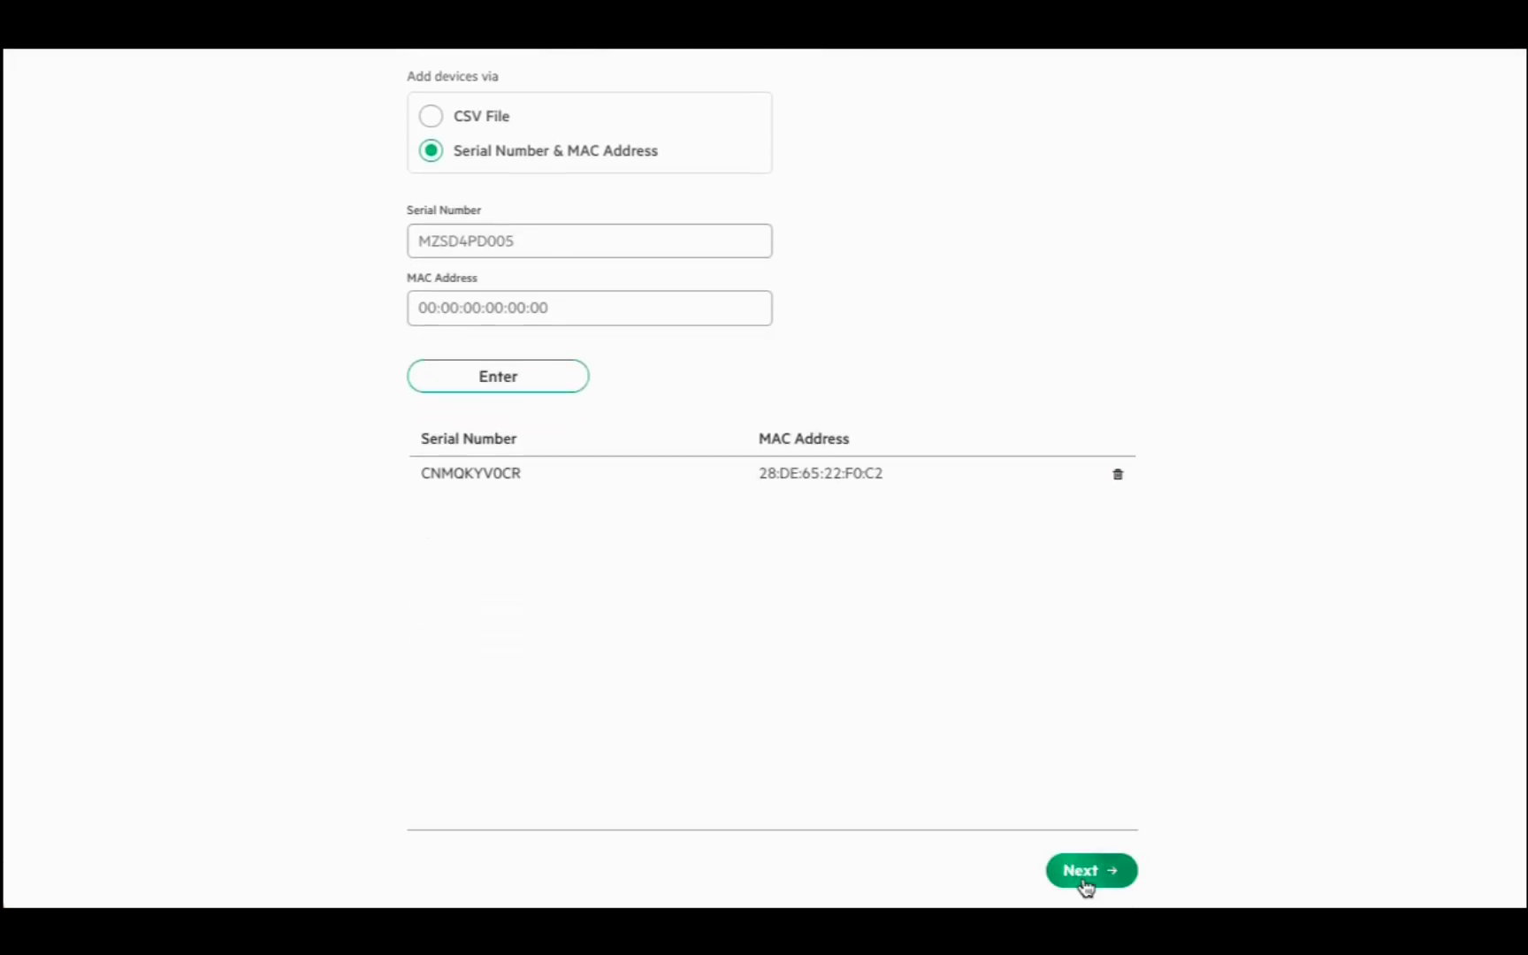
{"action": "left_click", "coordinate": [1085, 884]}
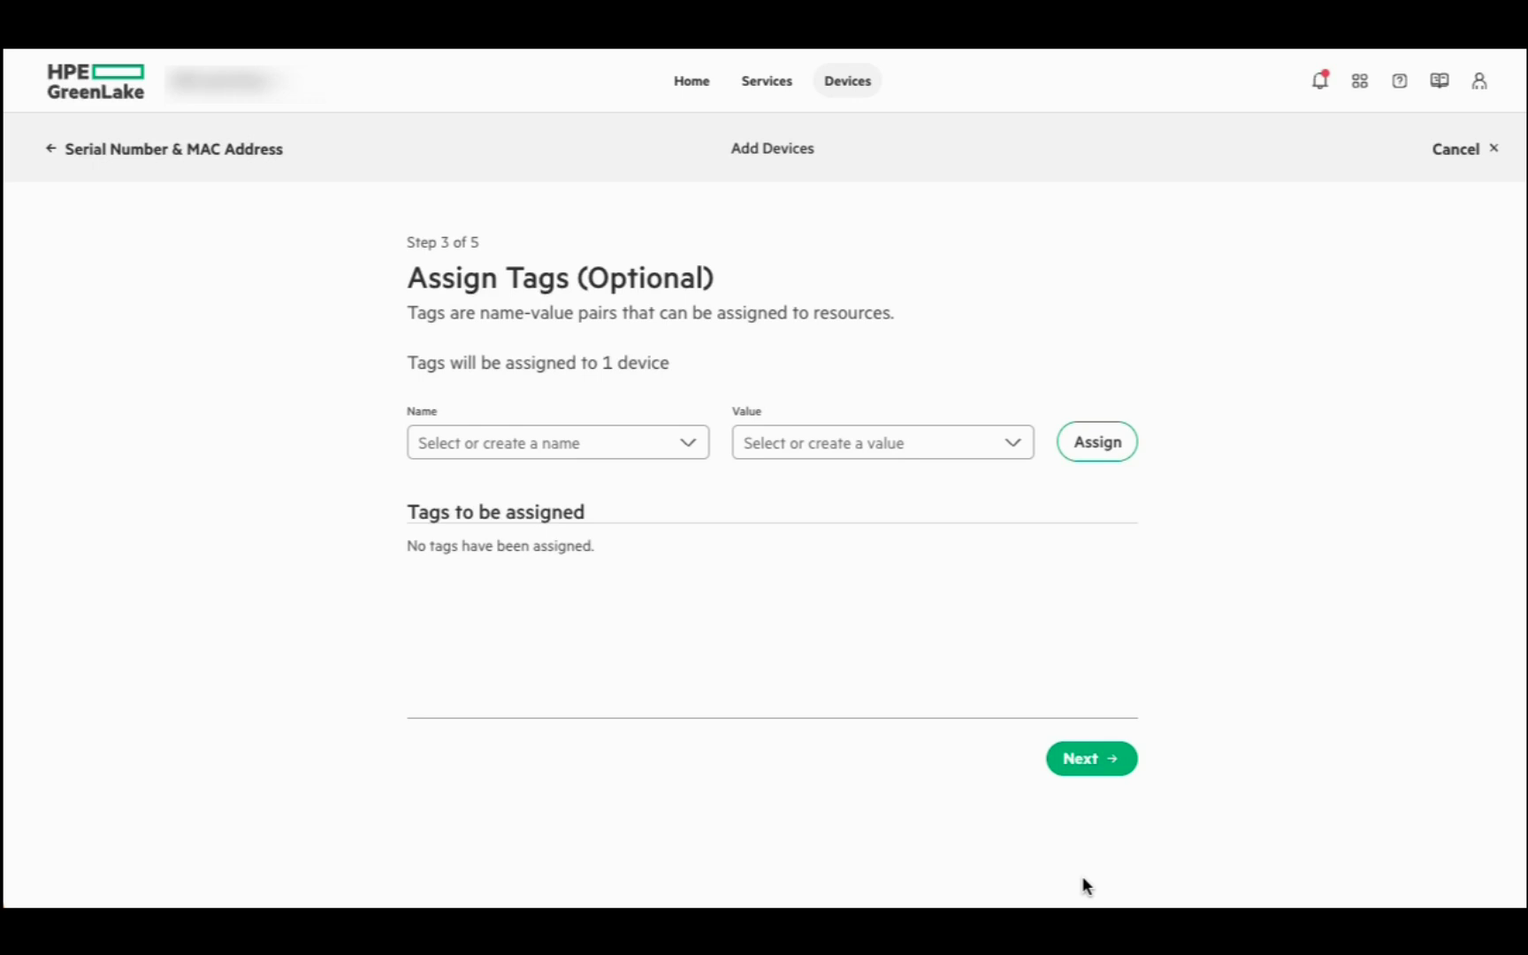
{"action": "left_click", "coordinate": [1091, 765]}
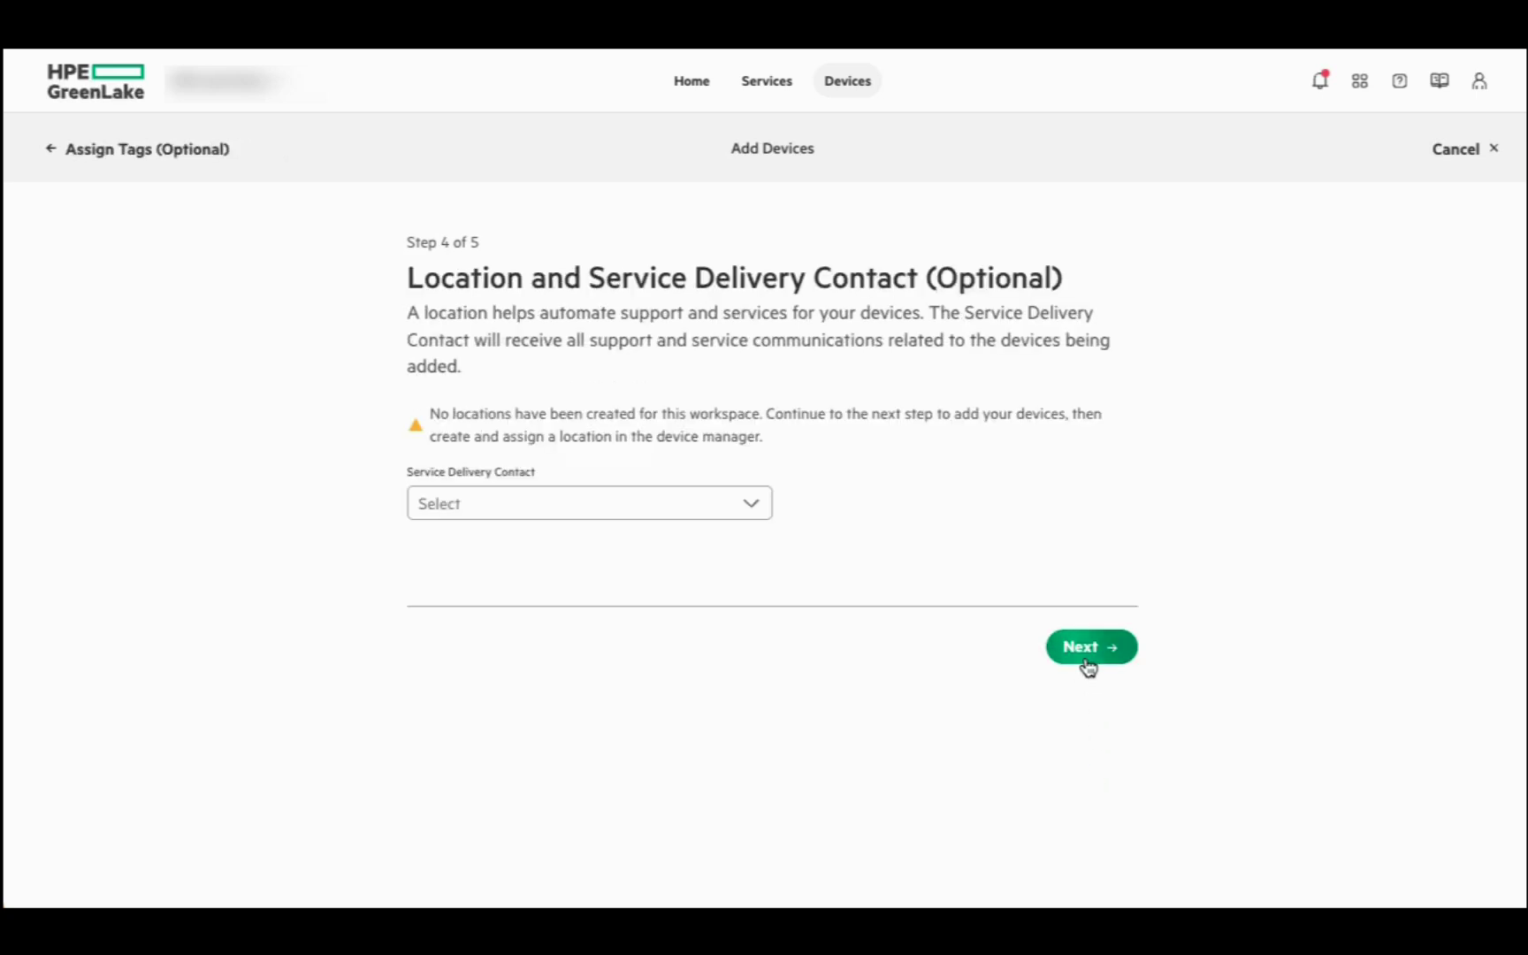
{"action": "left_click", "coordinate": [1086, 663]}
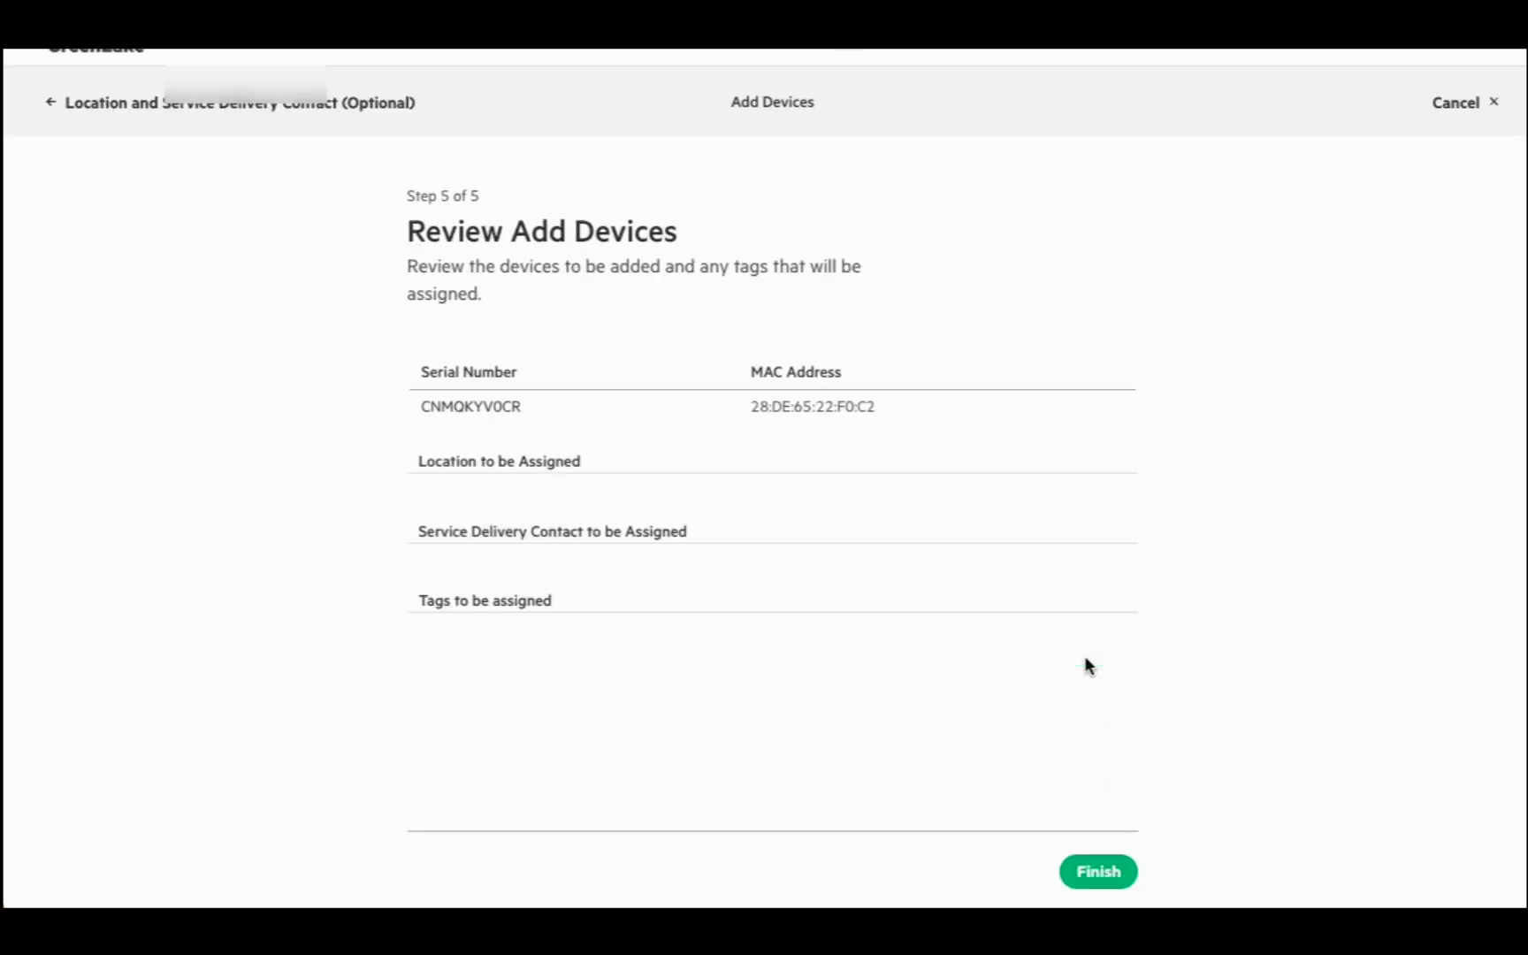
{"action": "left_click", "coordinate": [1101, 872]}
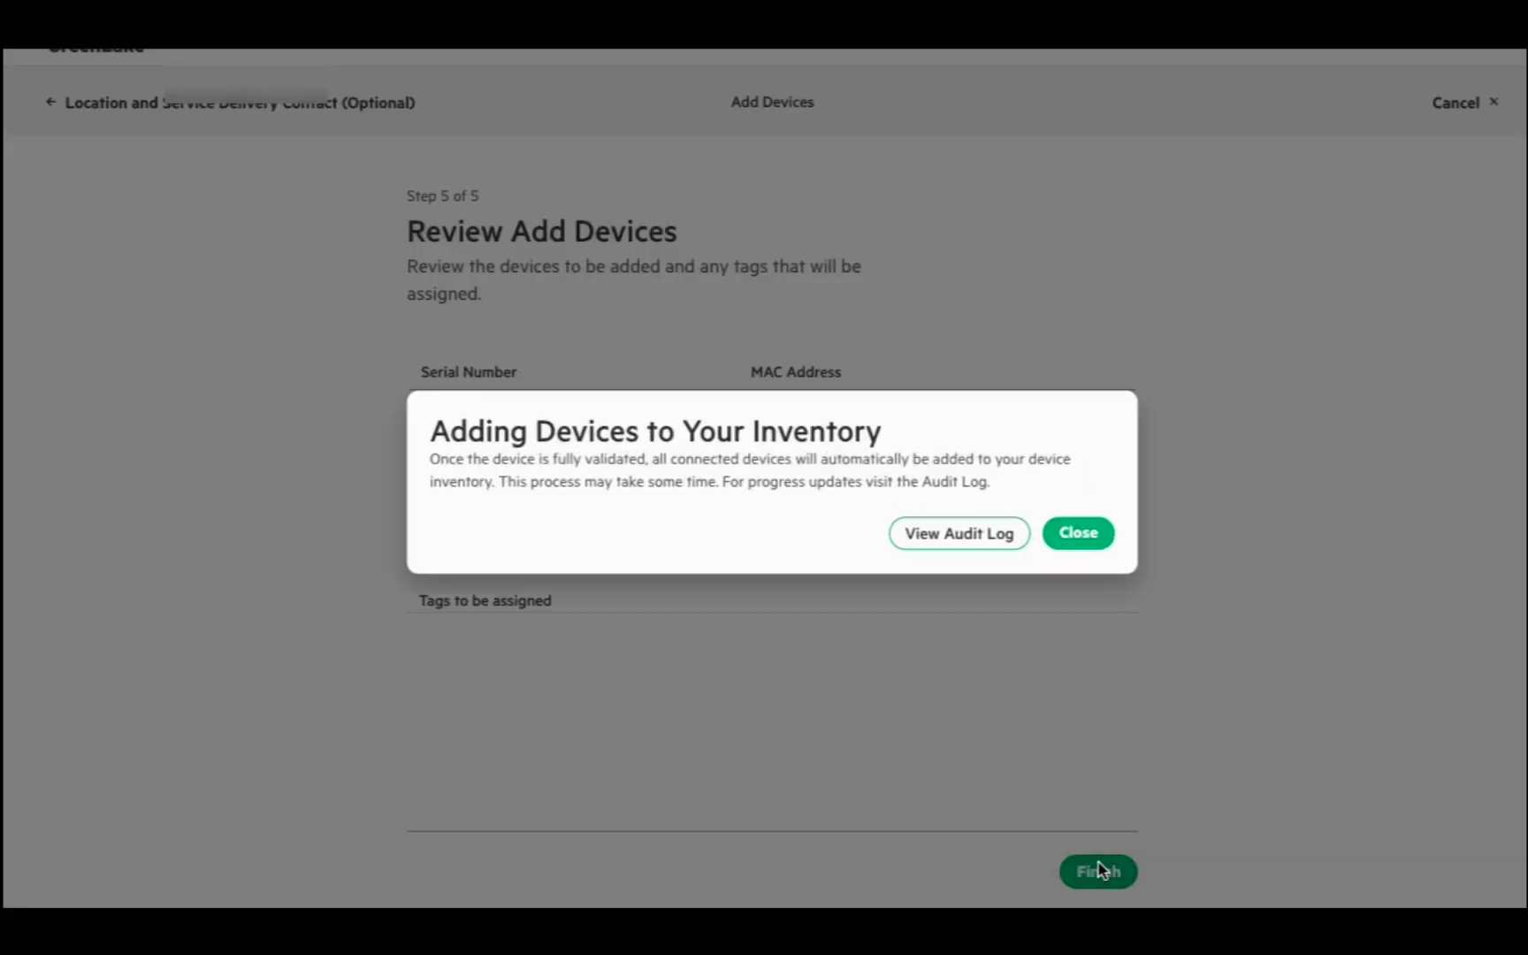
{"action": "left_click", "coordinate": [1073, 541]}
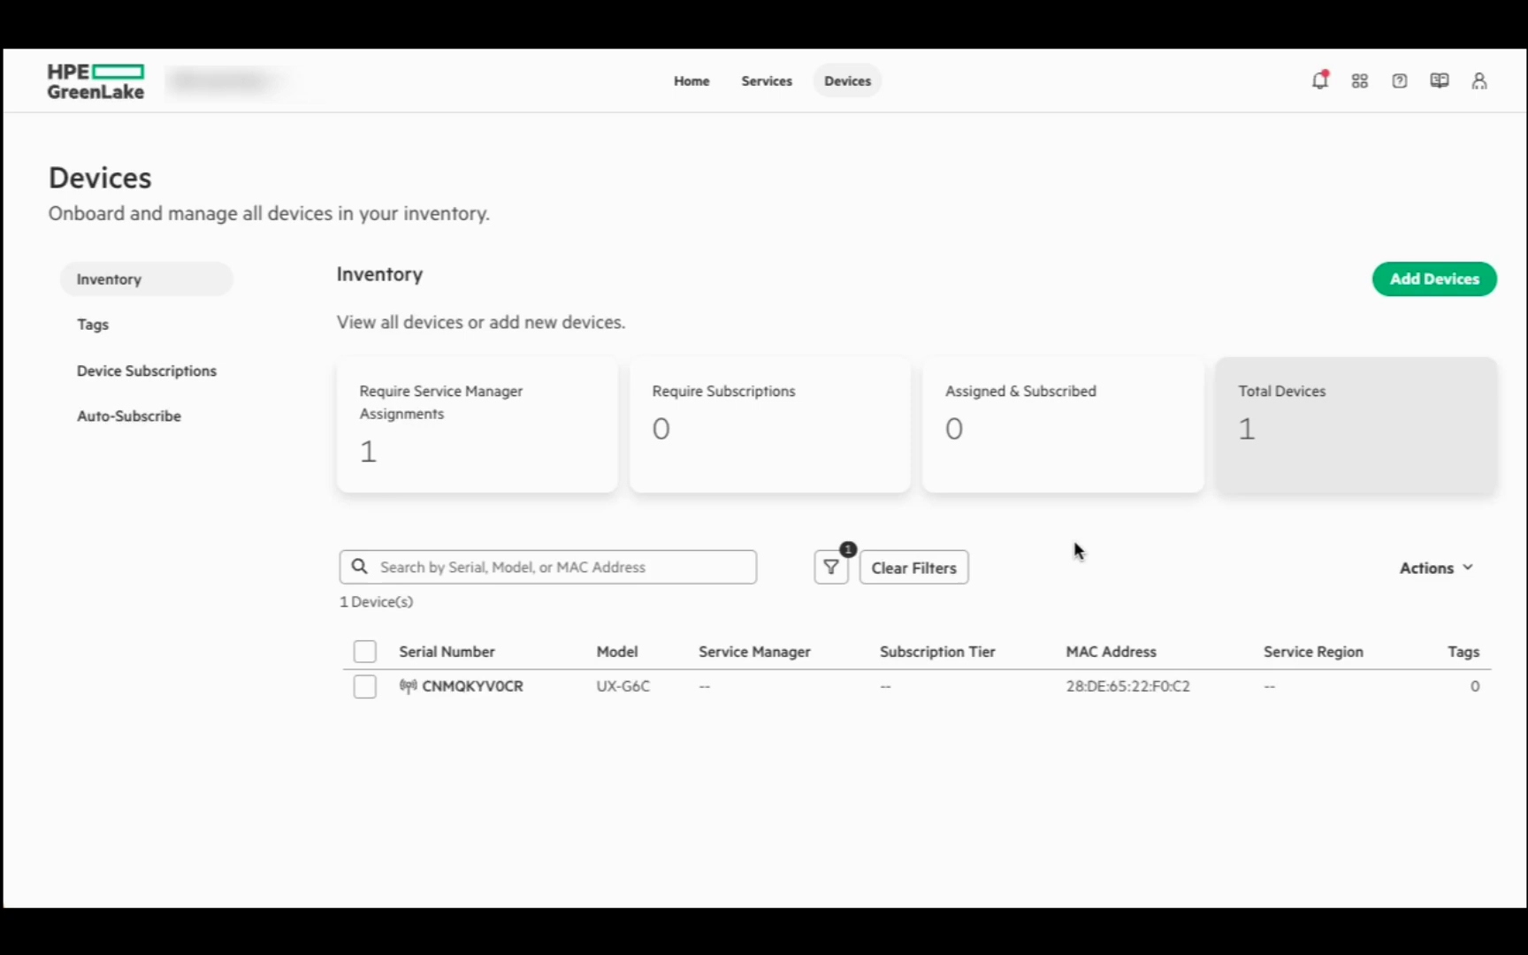
From the sensor's details, assign it to User Experience Insight with region US West.
{"action": "left_click", "coordinate": [996, 679]}
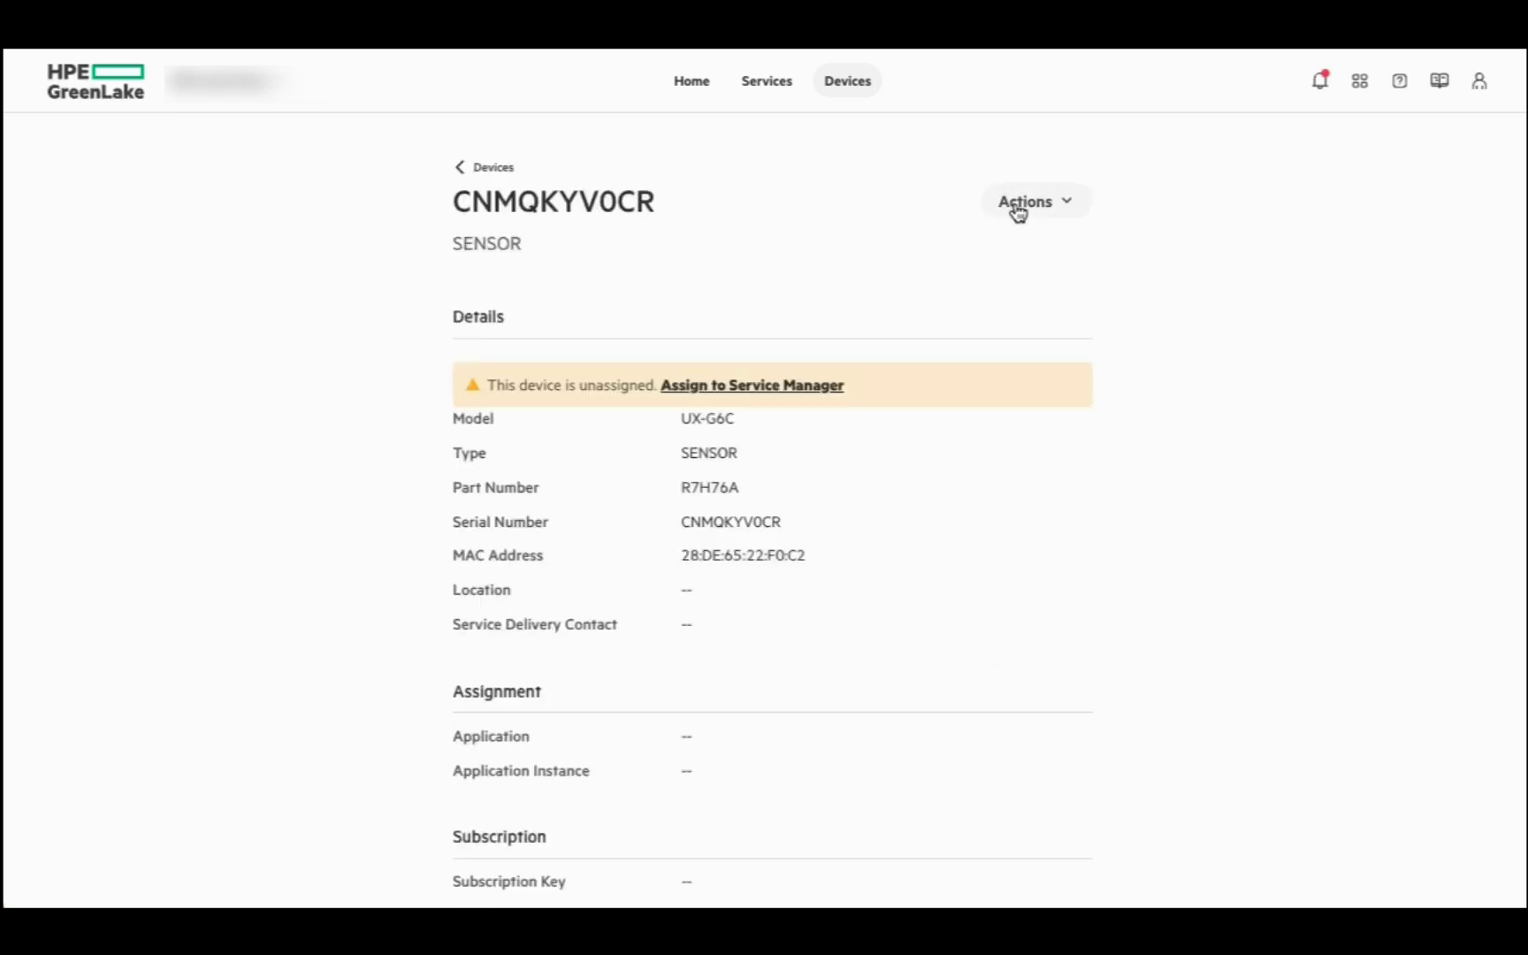
{"action": "left_click", "coordinate": [1021, 217]}
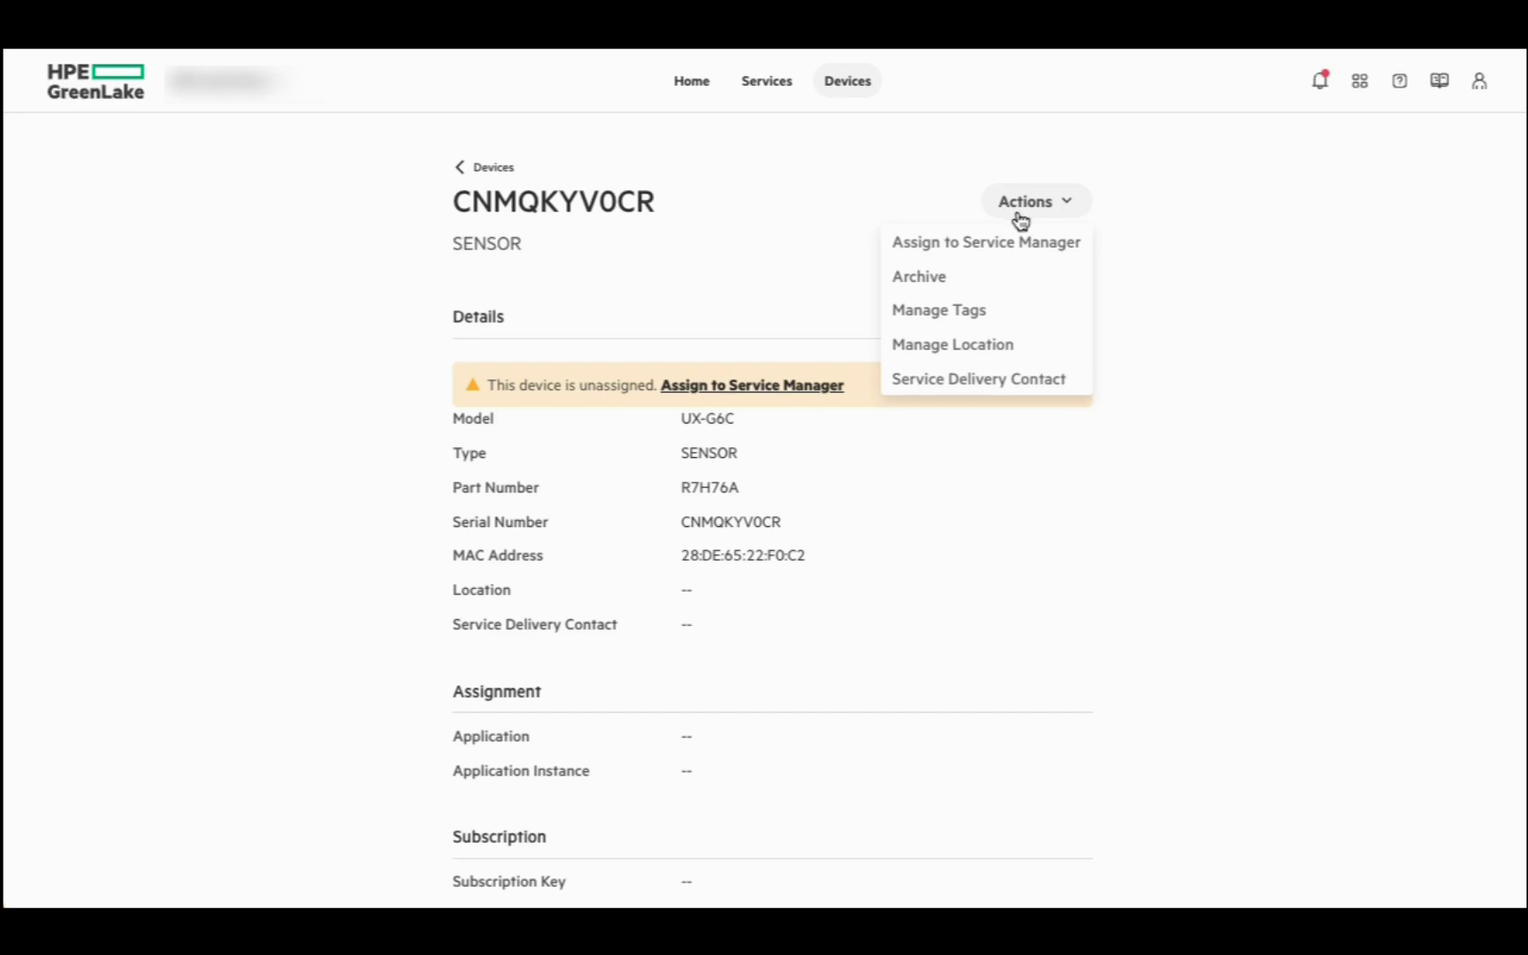
{"action": "left_click", "coordinate": [1016, 243]}
{"action": "left_click", "coordinate": [706, 466]}
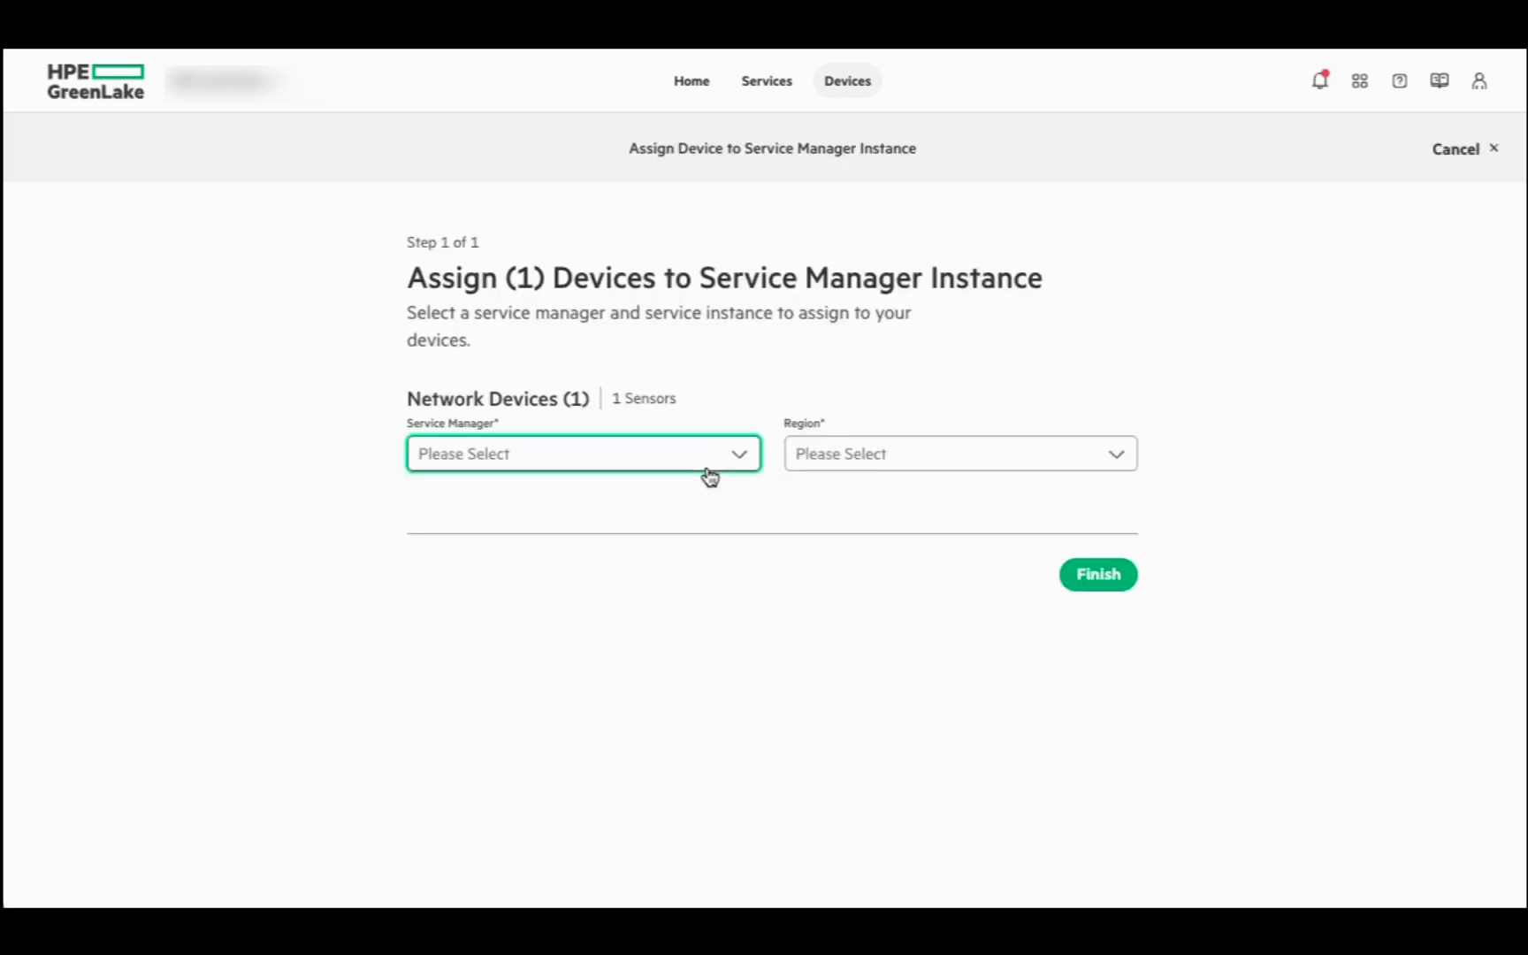
{"action": "left_click", "coordinate": [696, 501]}
{"action": "left_click", "coordinate": [878, 461]}
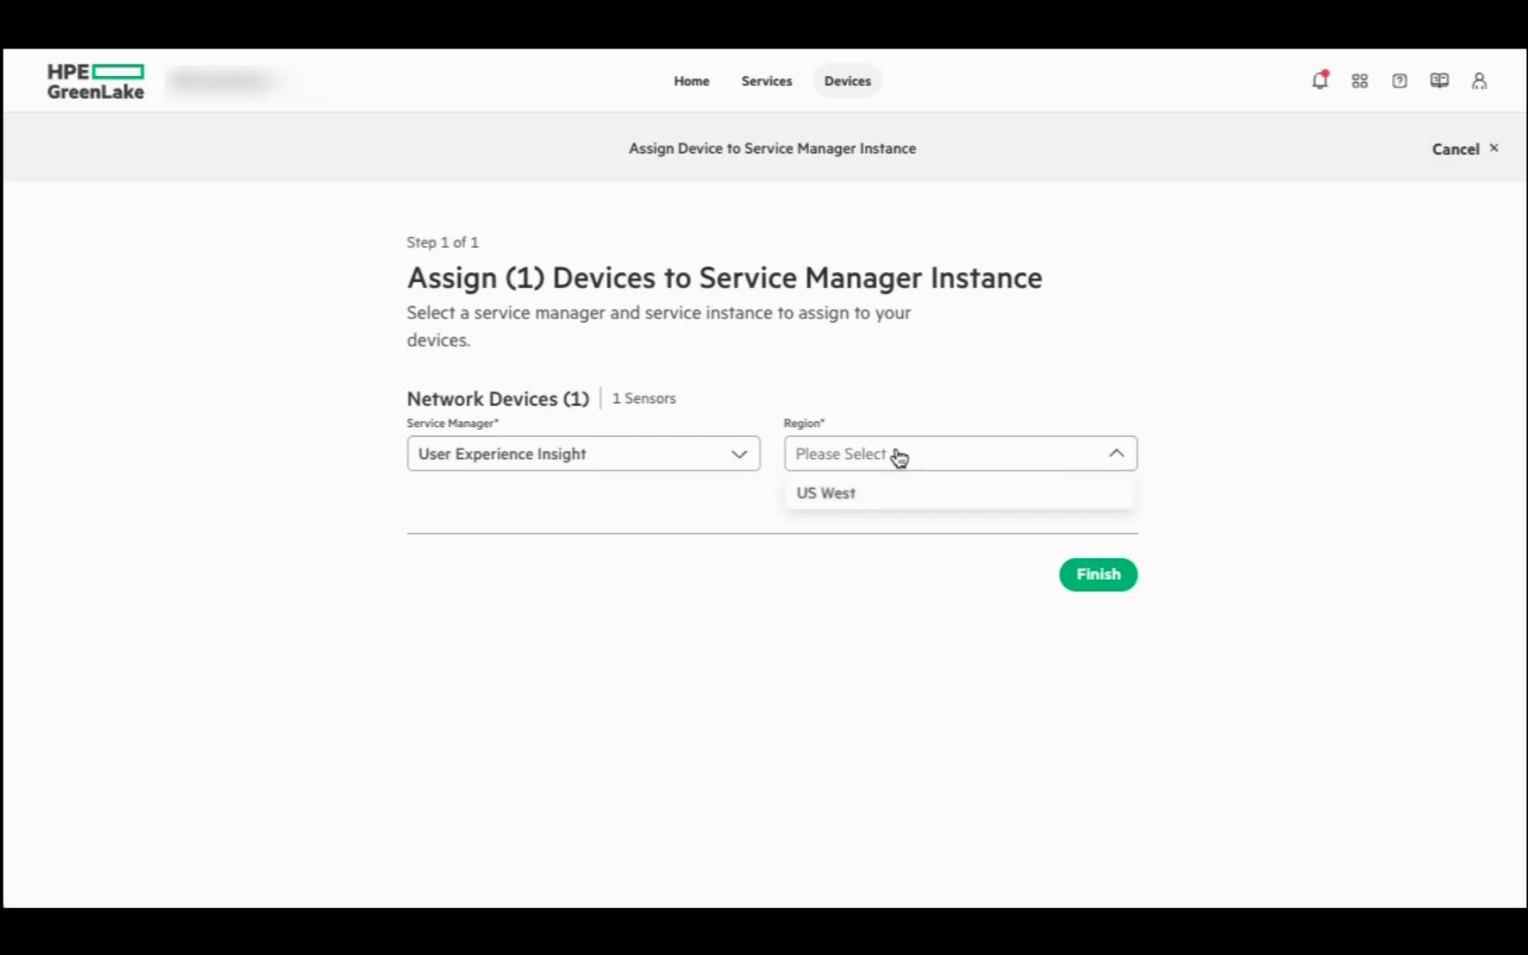
{"action": "left_click", "coordinate": [894, 502]}
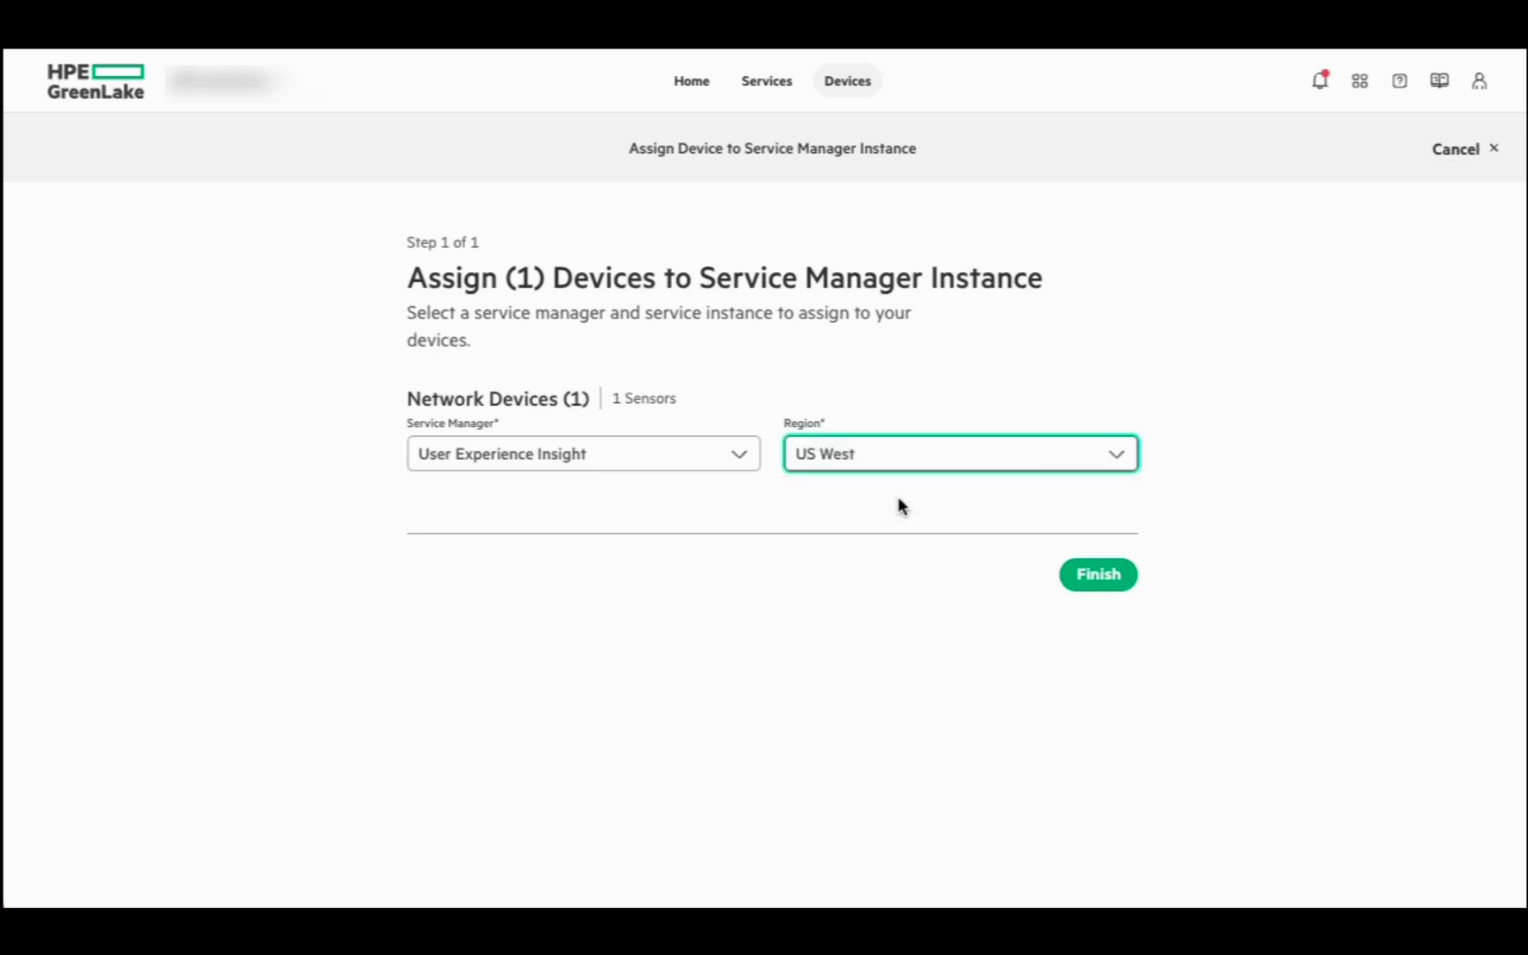
{"action": "left_click", "coordinate": [1119, 585]}
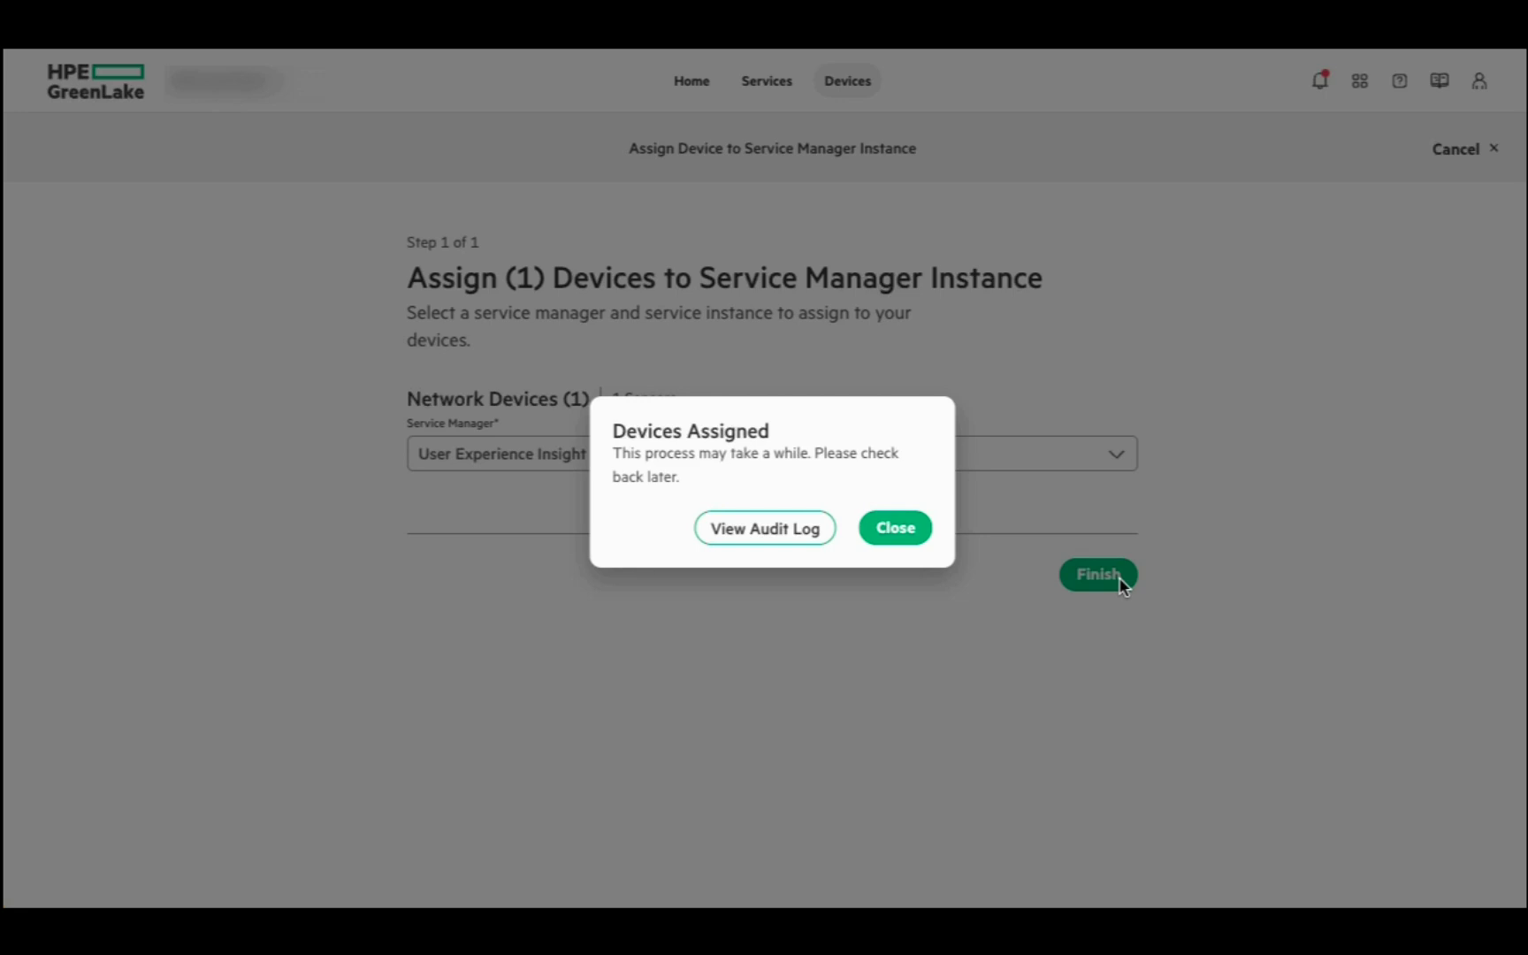
{"action": "left_click", "coordinate": [889, 536]}
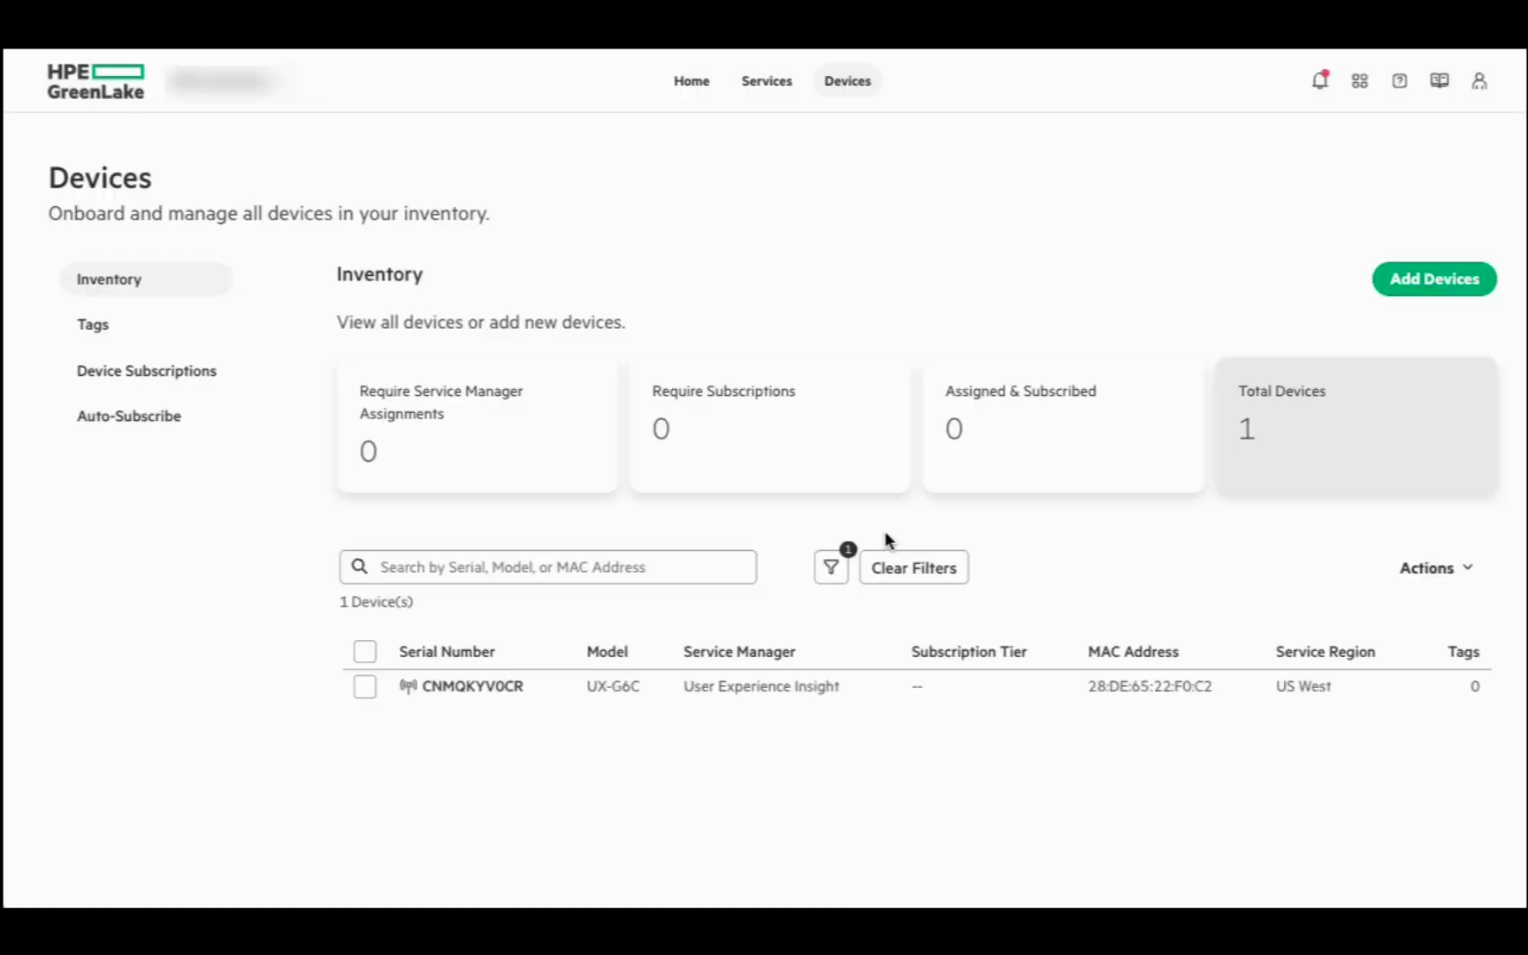
Apply a UXI-Foundation-Sensor-Cloud subscription with the earliest-expiring key to the sensor, then return Home.
{"action": "left_click", "coordinate": [982, 682]}
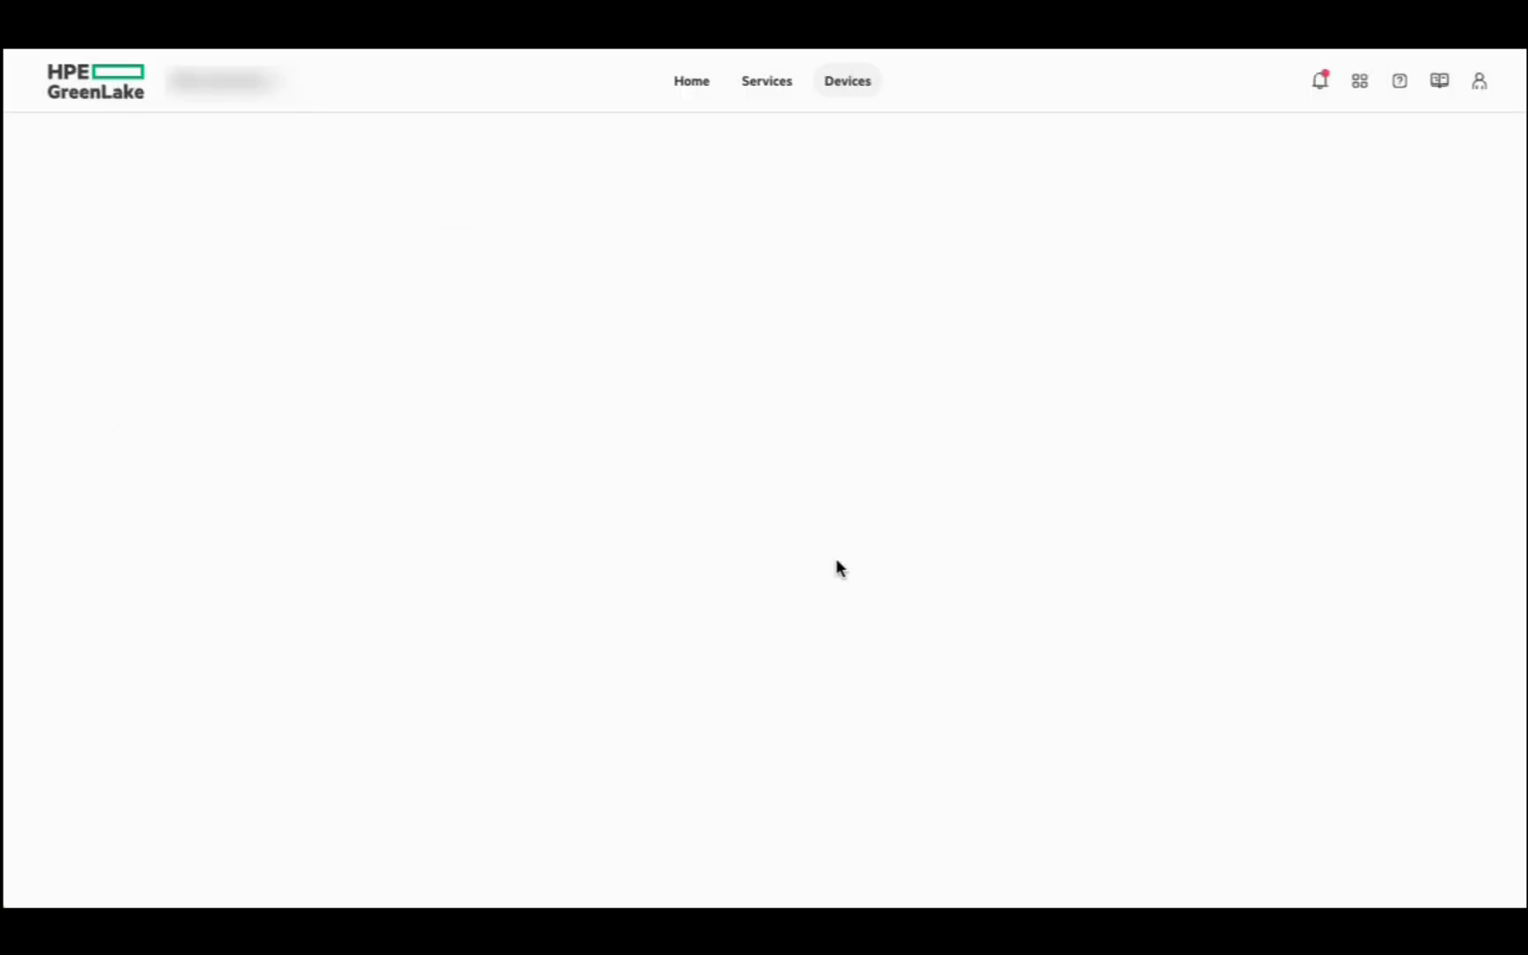
{"action": "left_click", "coordinate": [1004, 199]}
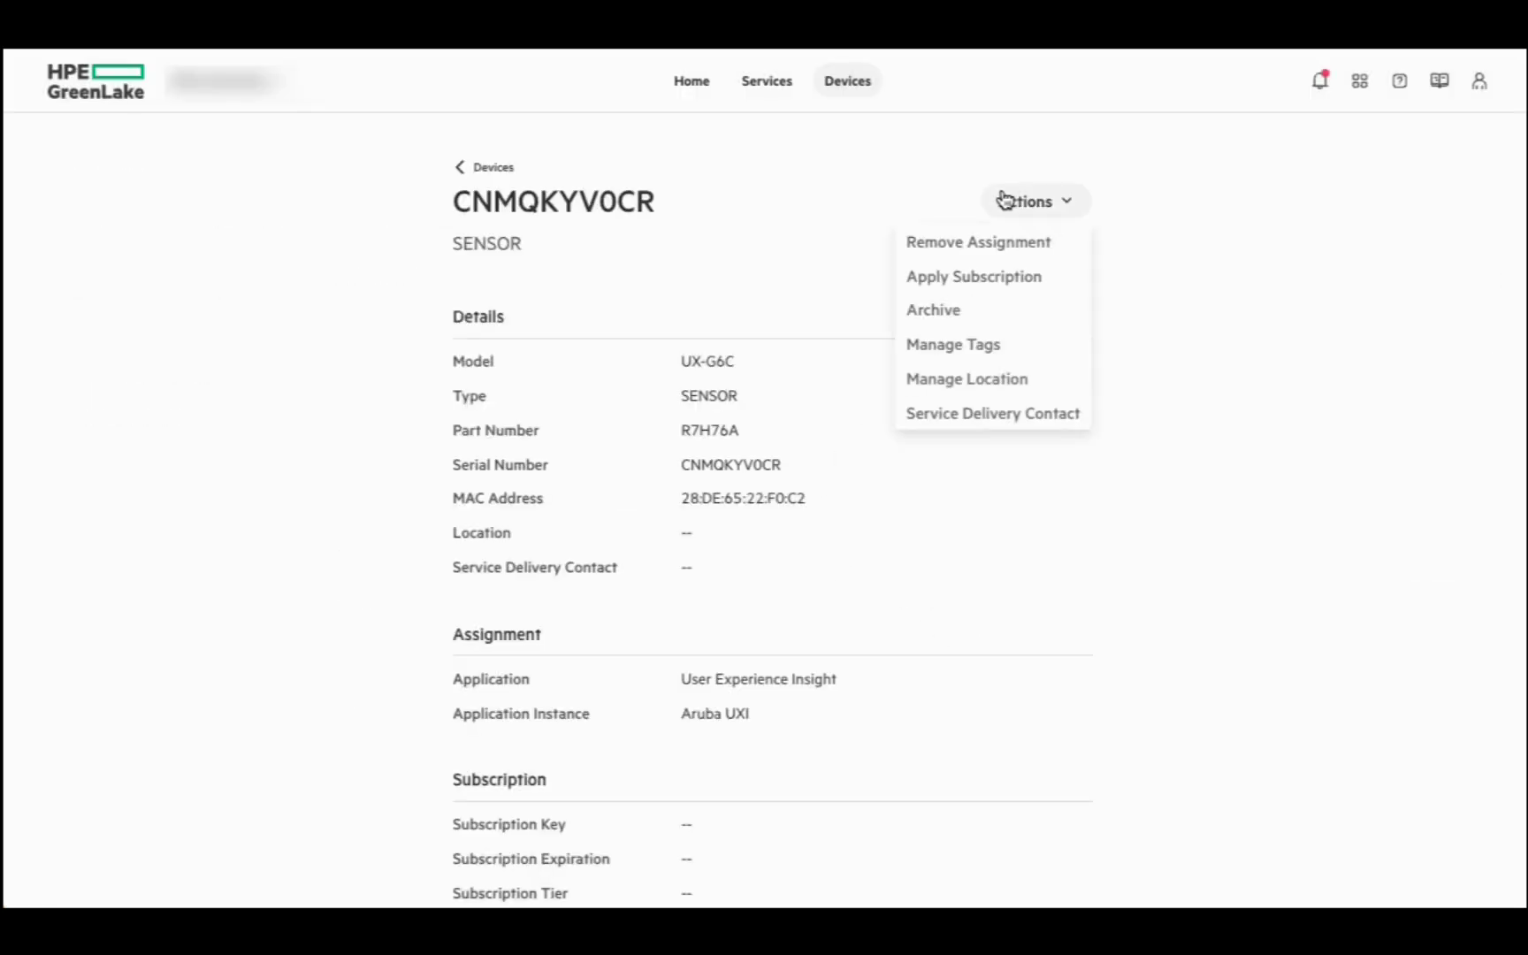
{"action": "left_click", "coordinate": [1004, 277]}
{"action": "left_click", "coordinate": [1043, 496]}
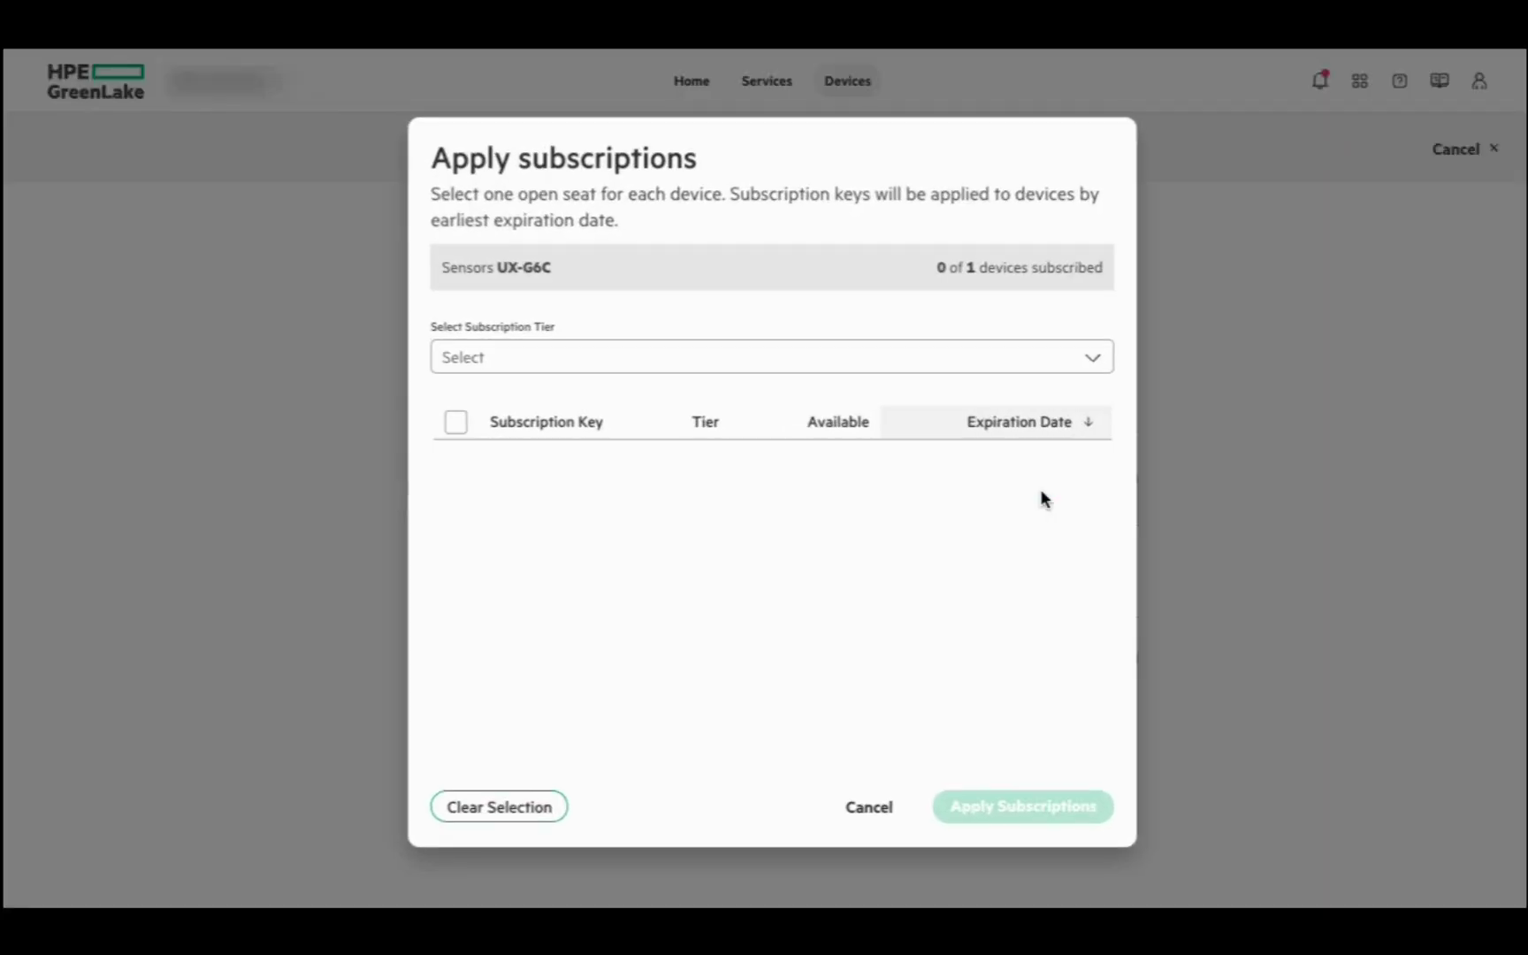
{"action": "left_click", "coordinate": [812, 366]}
{"action": "left_click", "coordinate": [810, 365]}
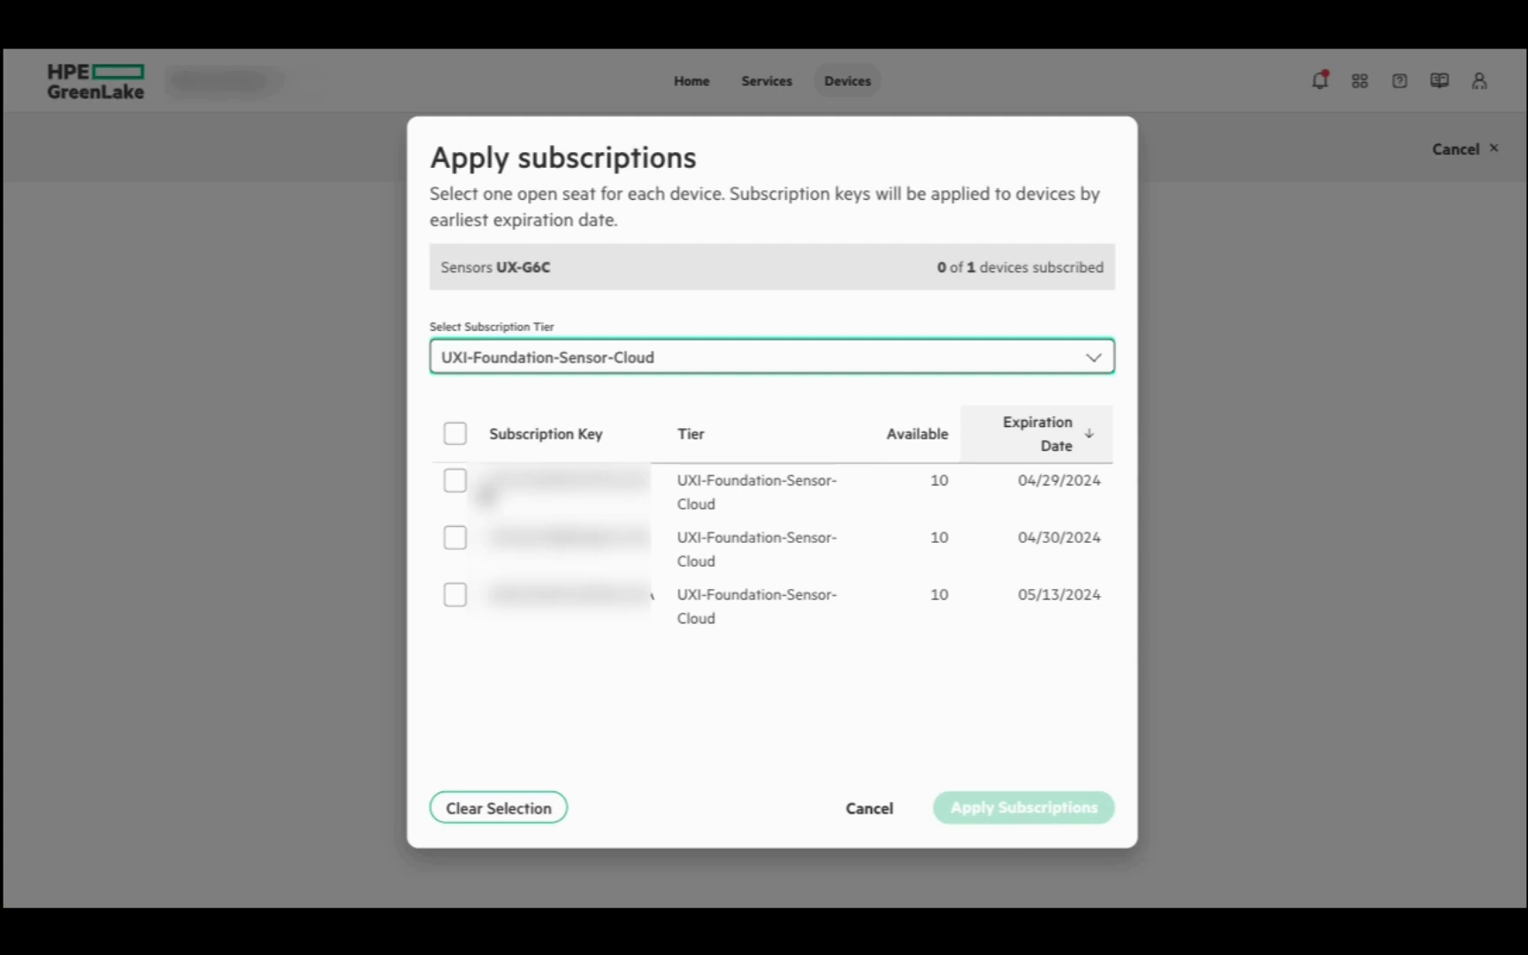
{"action": "left_click", "coordinate": [455, 481]}
{"action": "left_click", "coordinate": [1005, 817]}
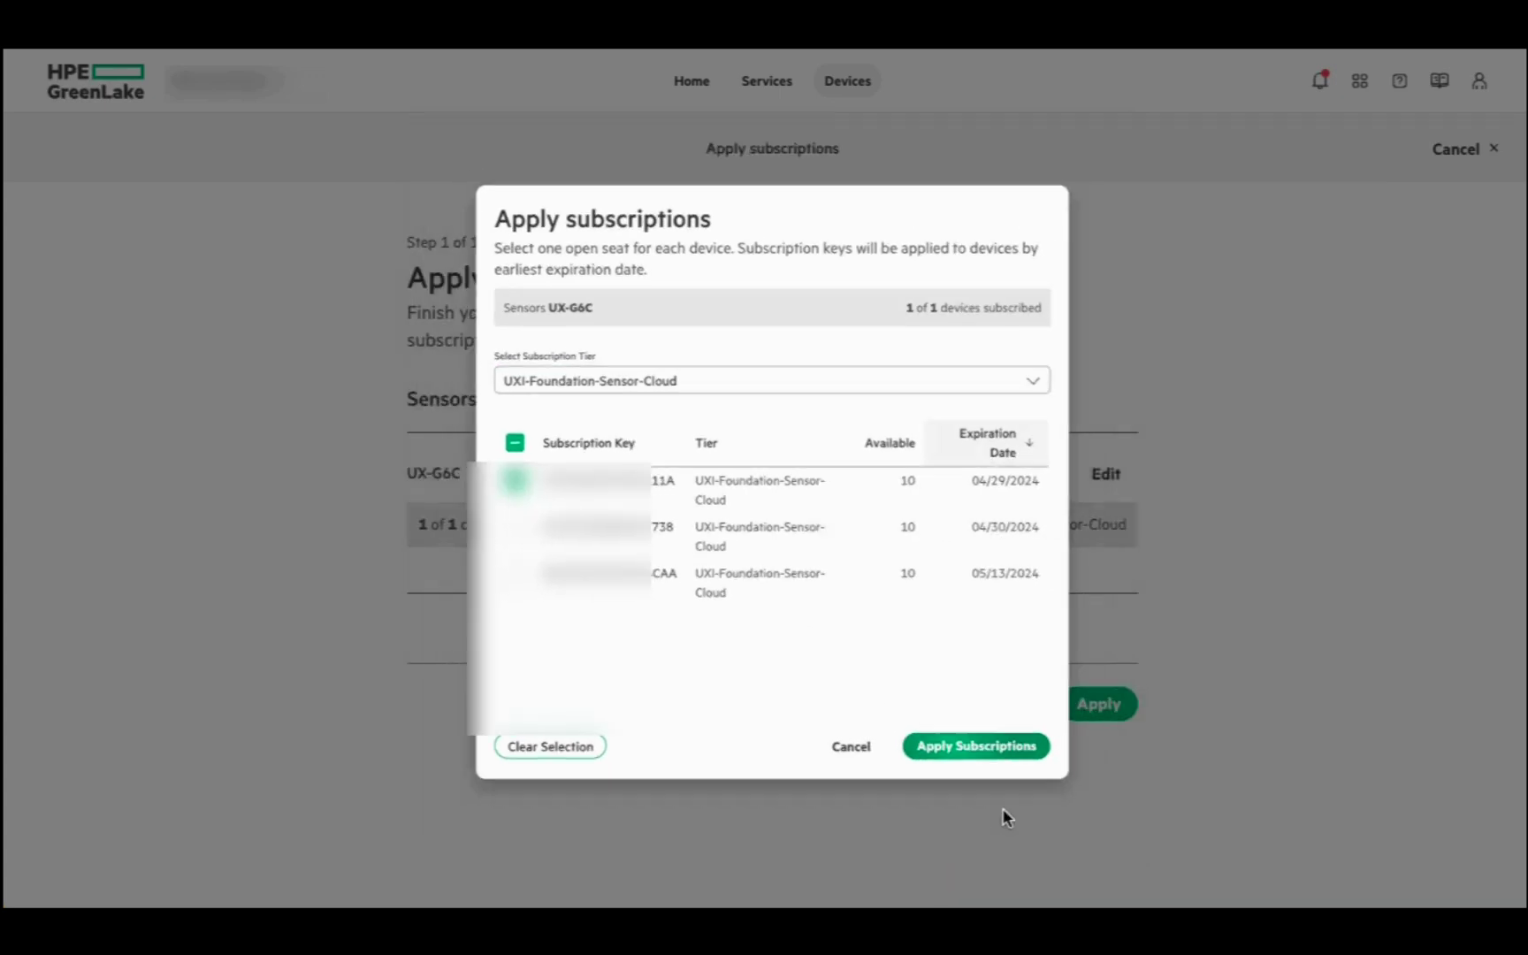
{"action": "left_click", "coordinate": [1100, 714]}
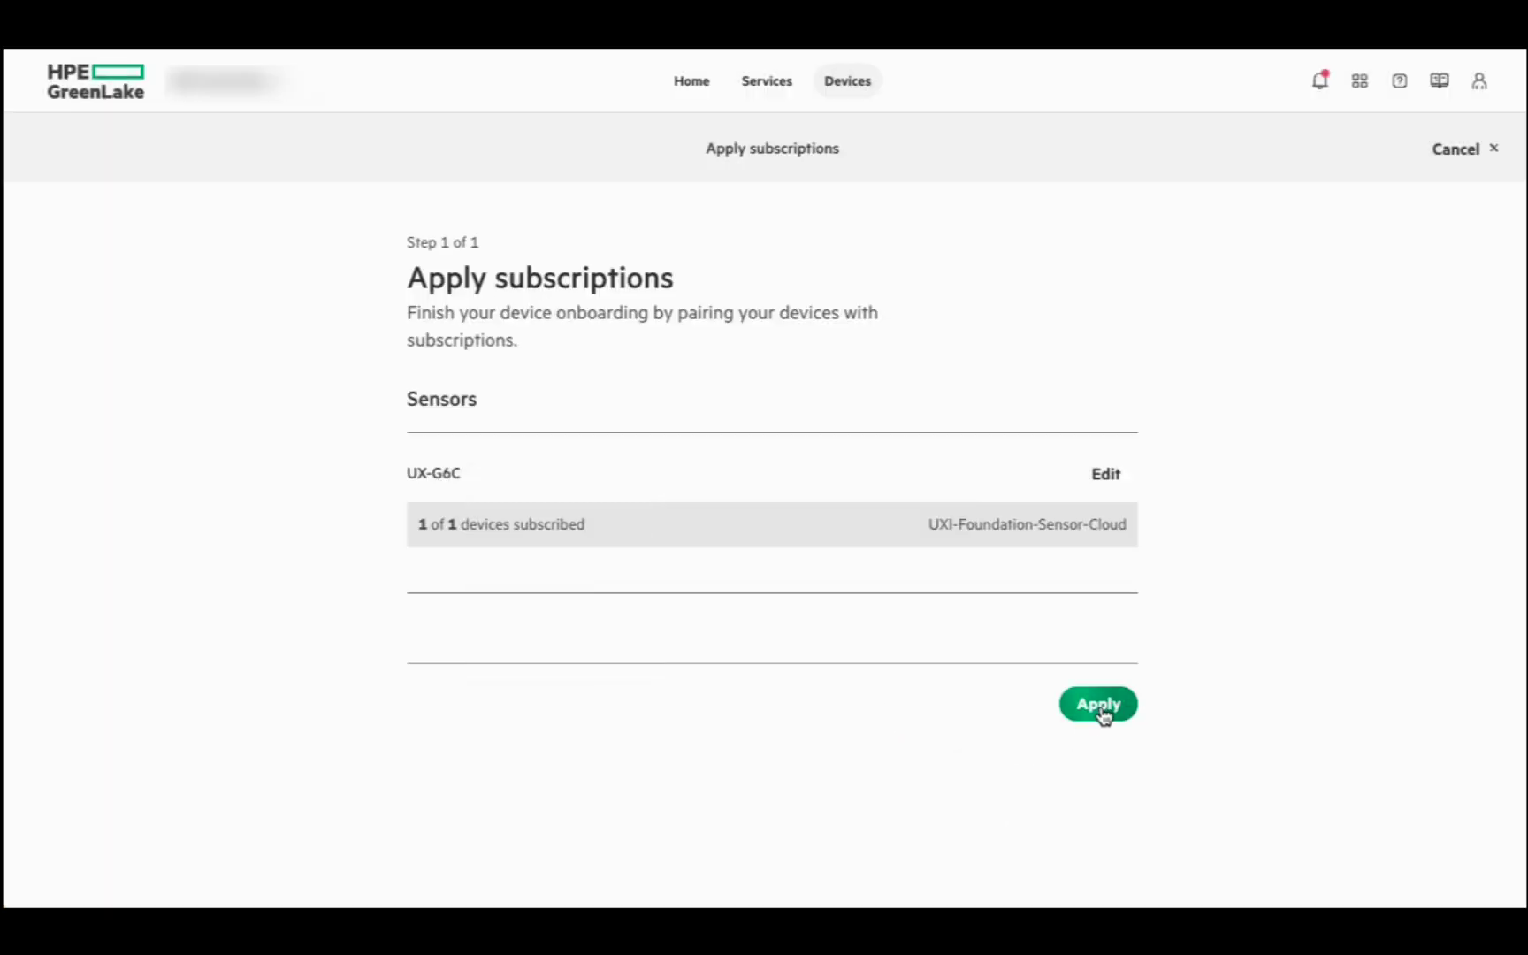
{"action": "left_click", "coordinate": [689, 82]}
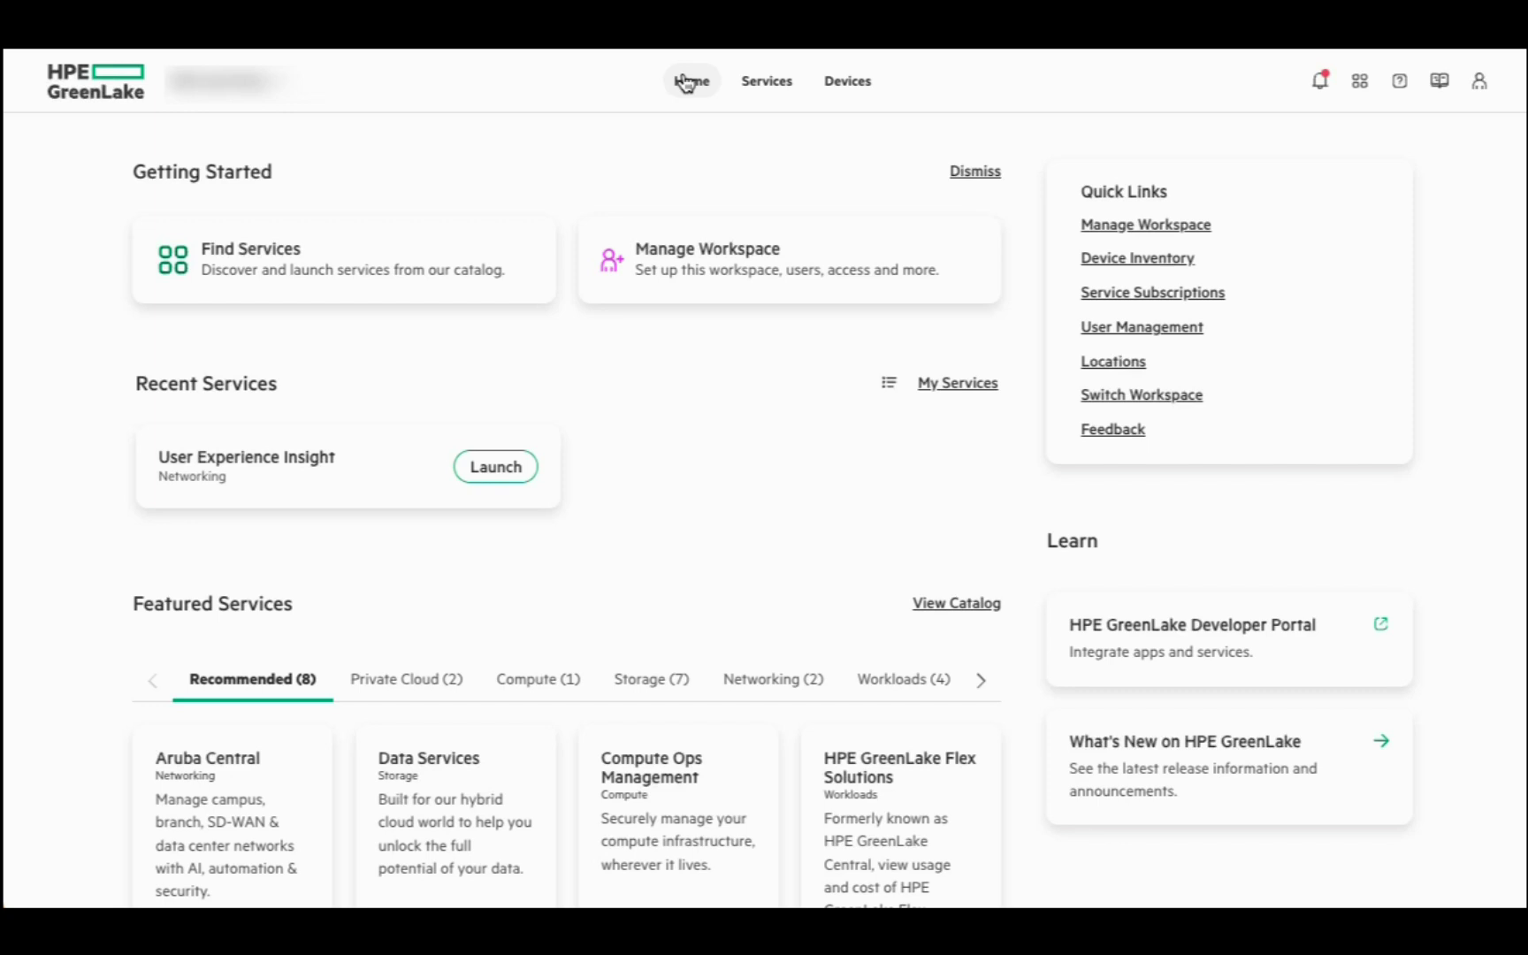
Open User Management from the Home page's Quick Links.
{"action": "left_click", "coordinate": [1123, 327]}
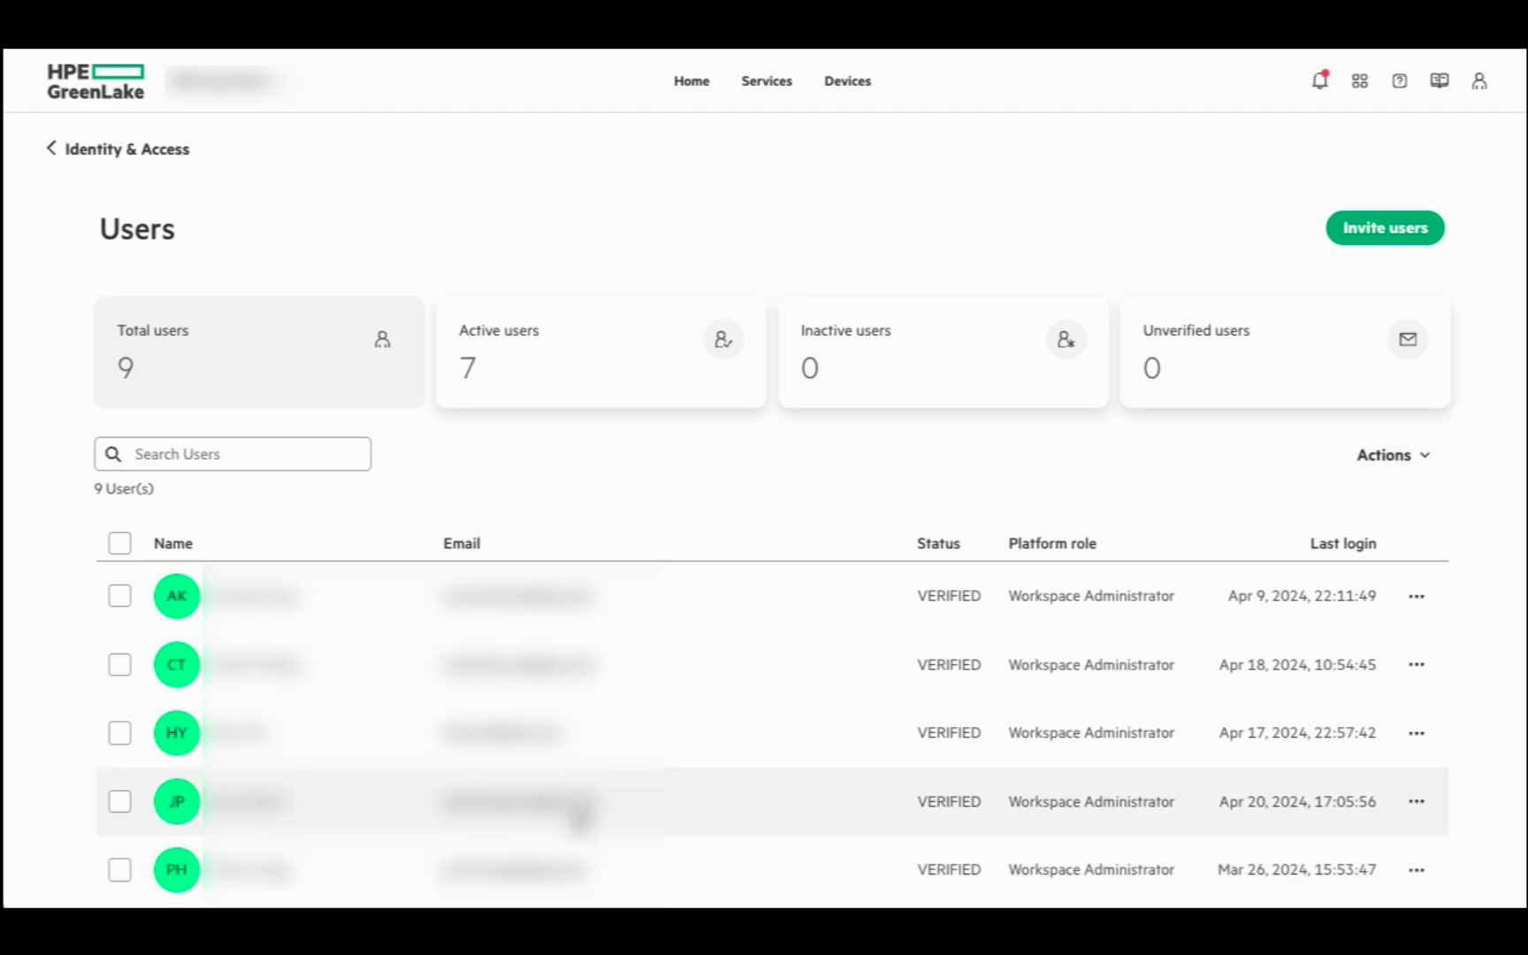
Open a user and select User Experience Insight with the Aruba UXI Administrator role, then cancel.
{"action": "left_click", "coordinate": [579, 809]}
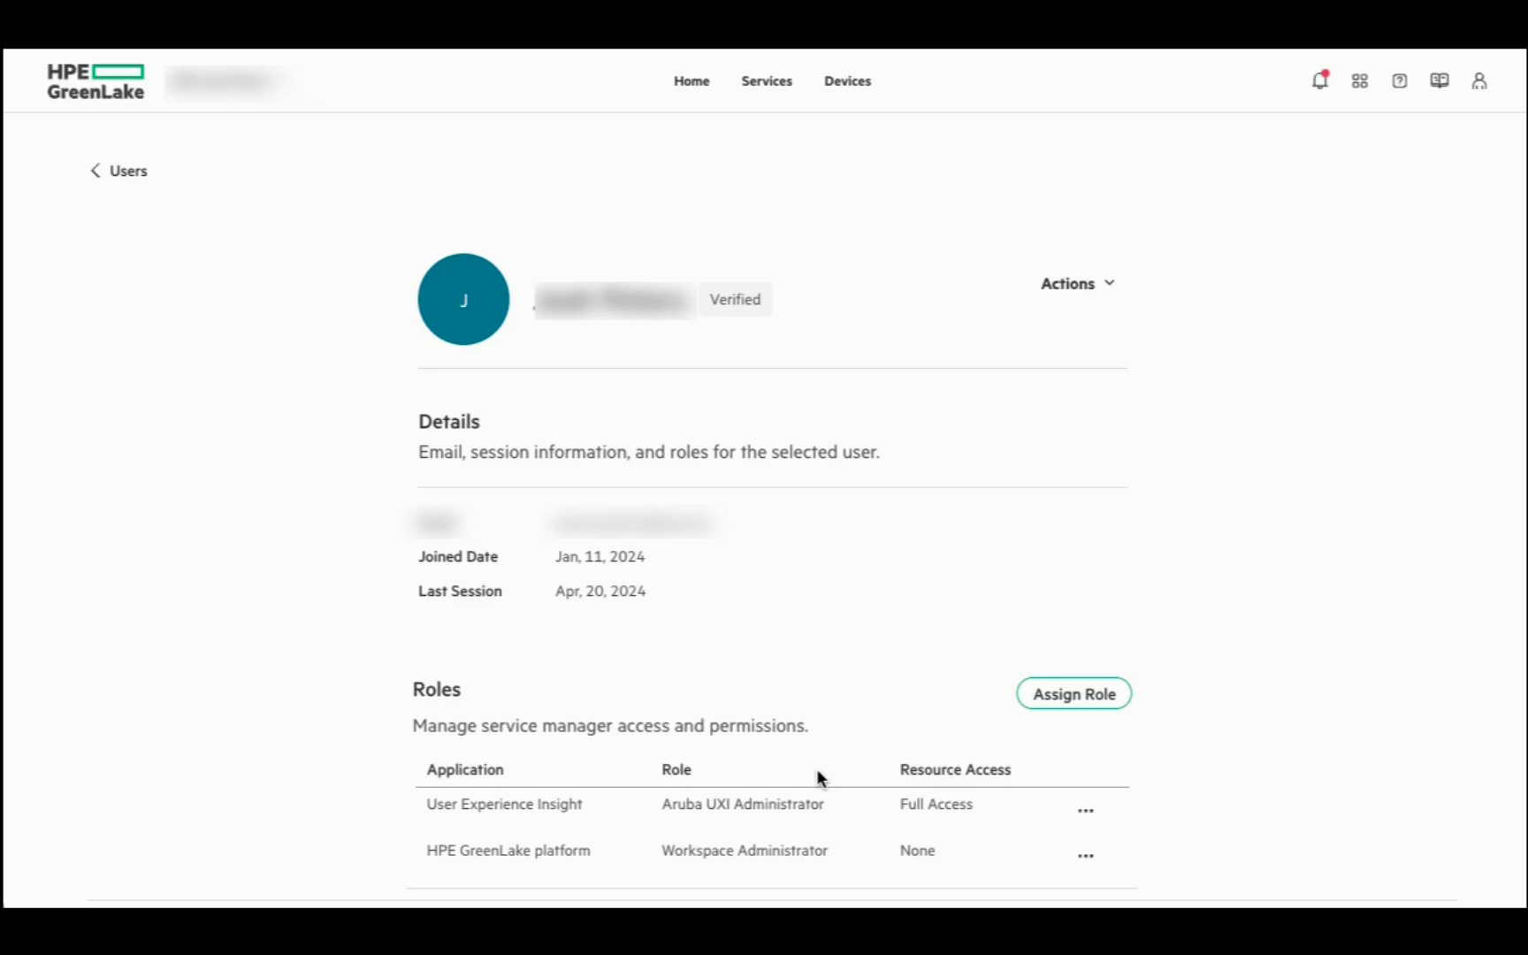
{"action": "left_click", "coordinate": [1050, 703]}
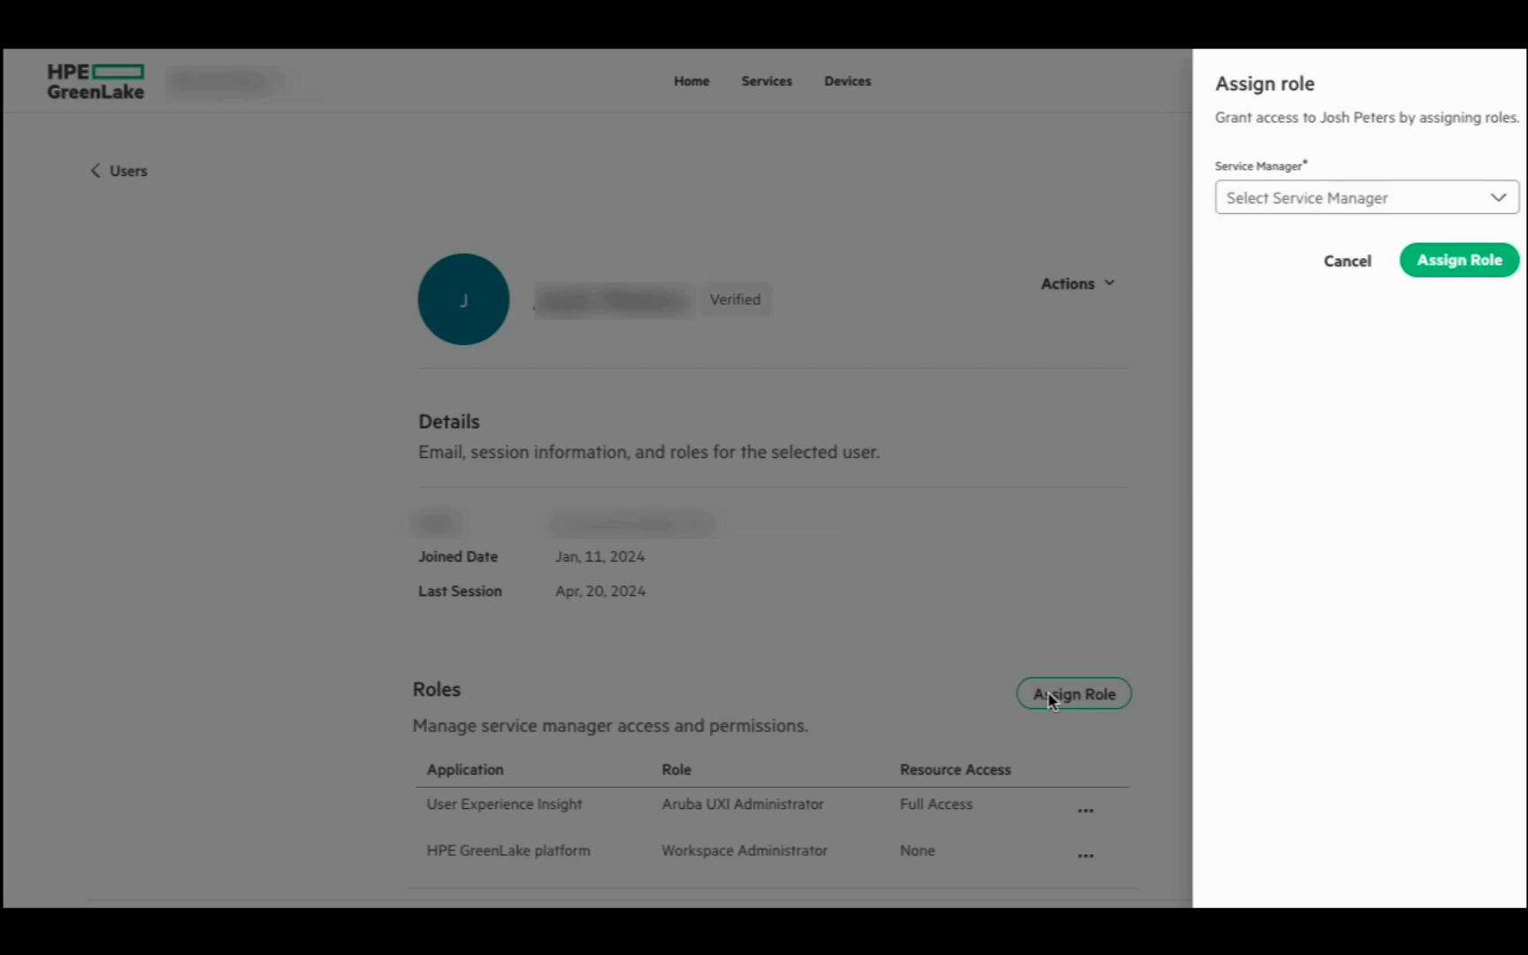
{"action": "left_click", "coordinate": [1283, 198]}
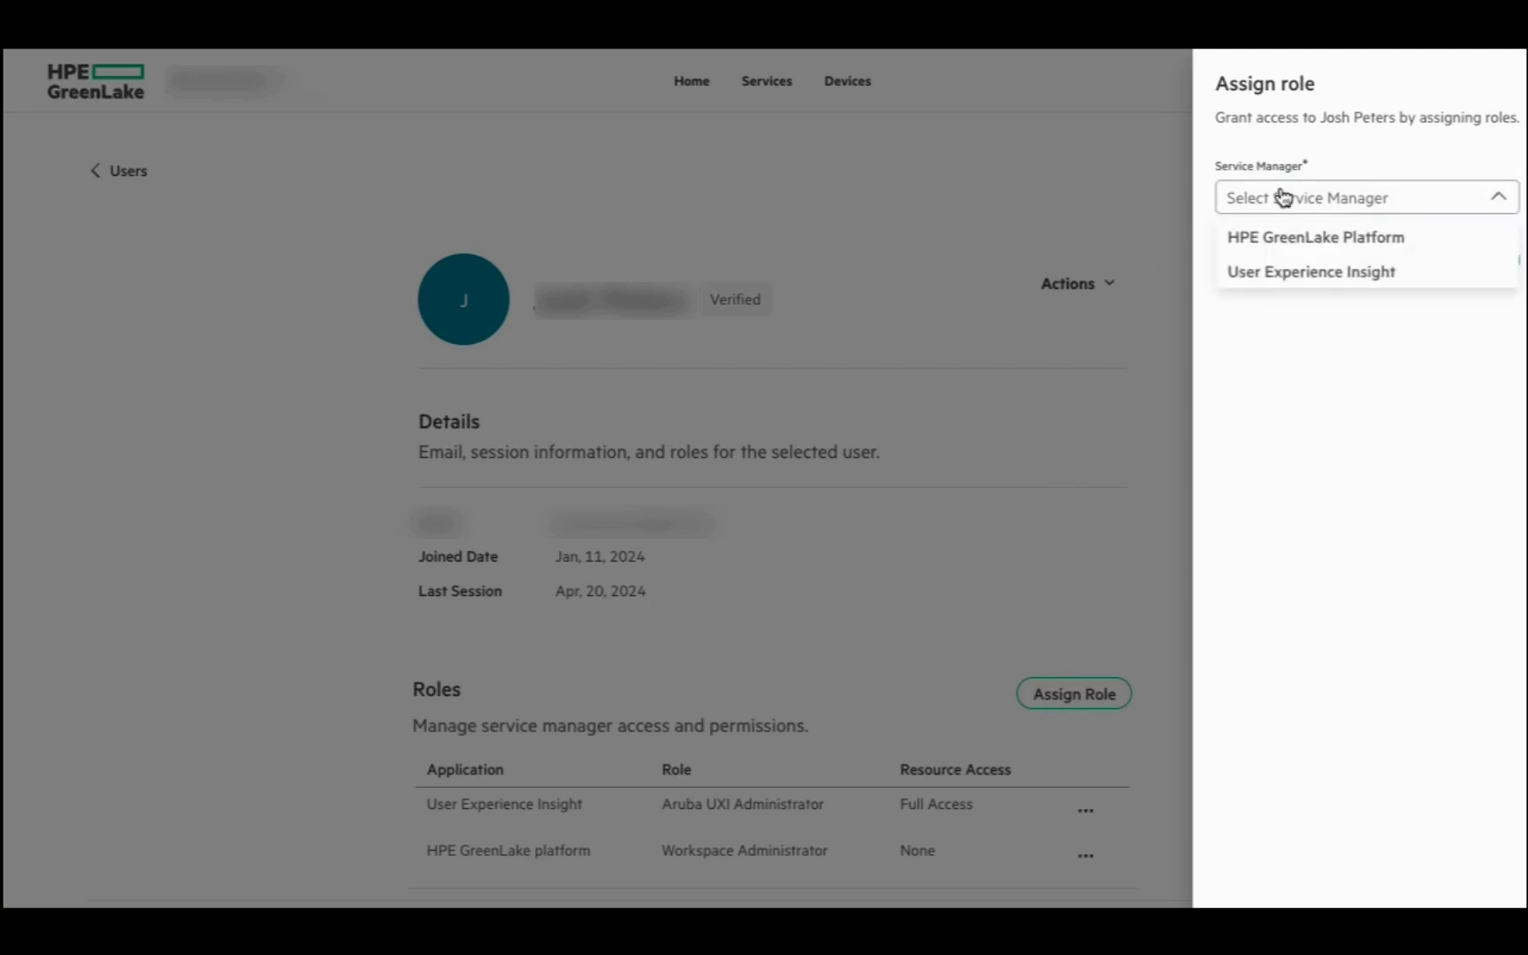
{"action": "left_click", "coordinate": [1282, 271]}
{"action": "left_click", "coordinate": [1303, 372]}
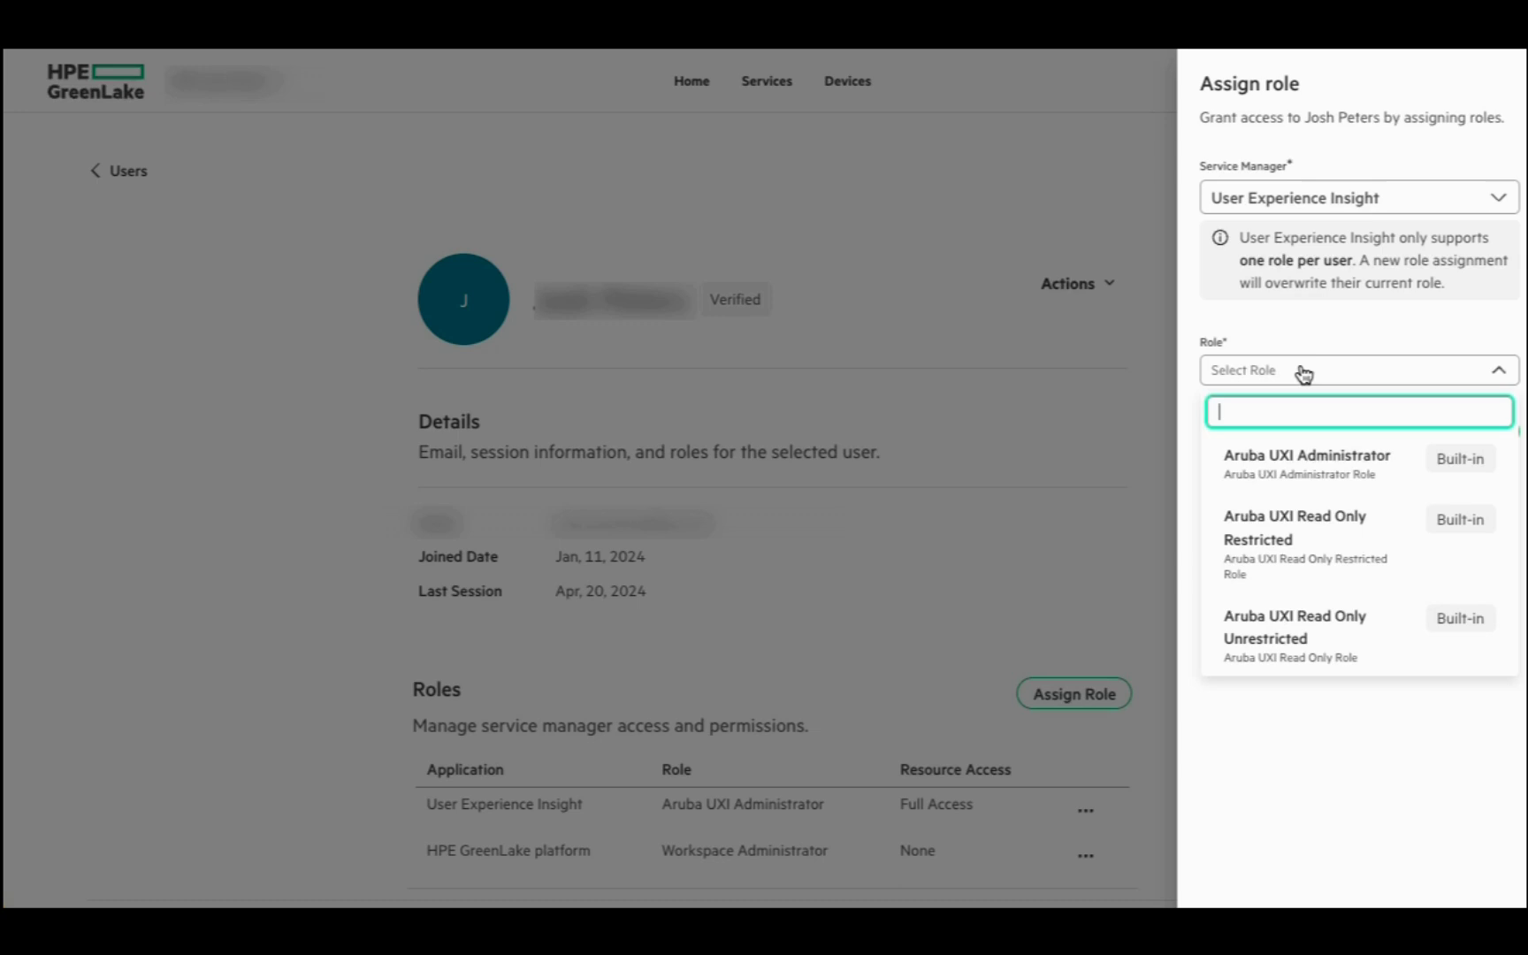
{"action": "left_click", "coordinate": [1317, 478]}
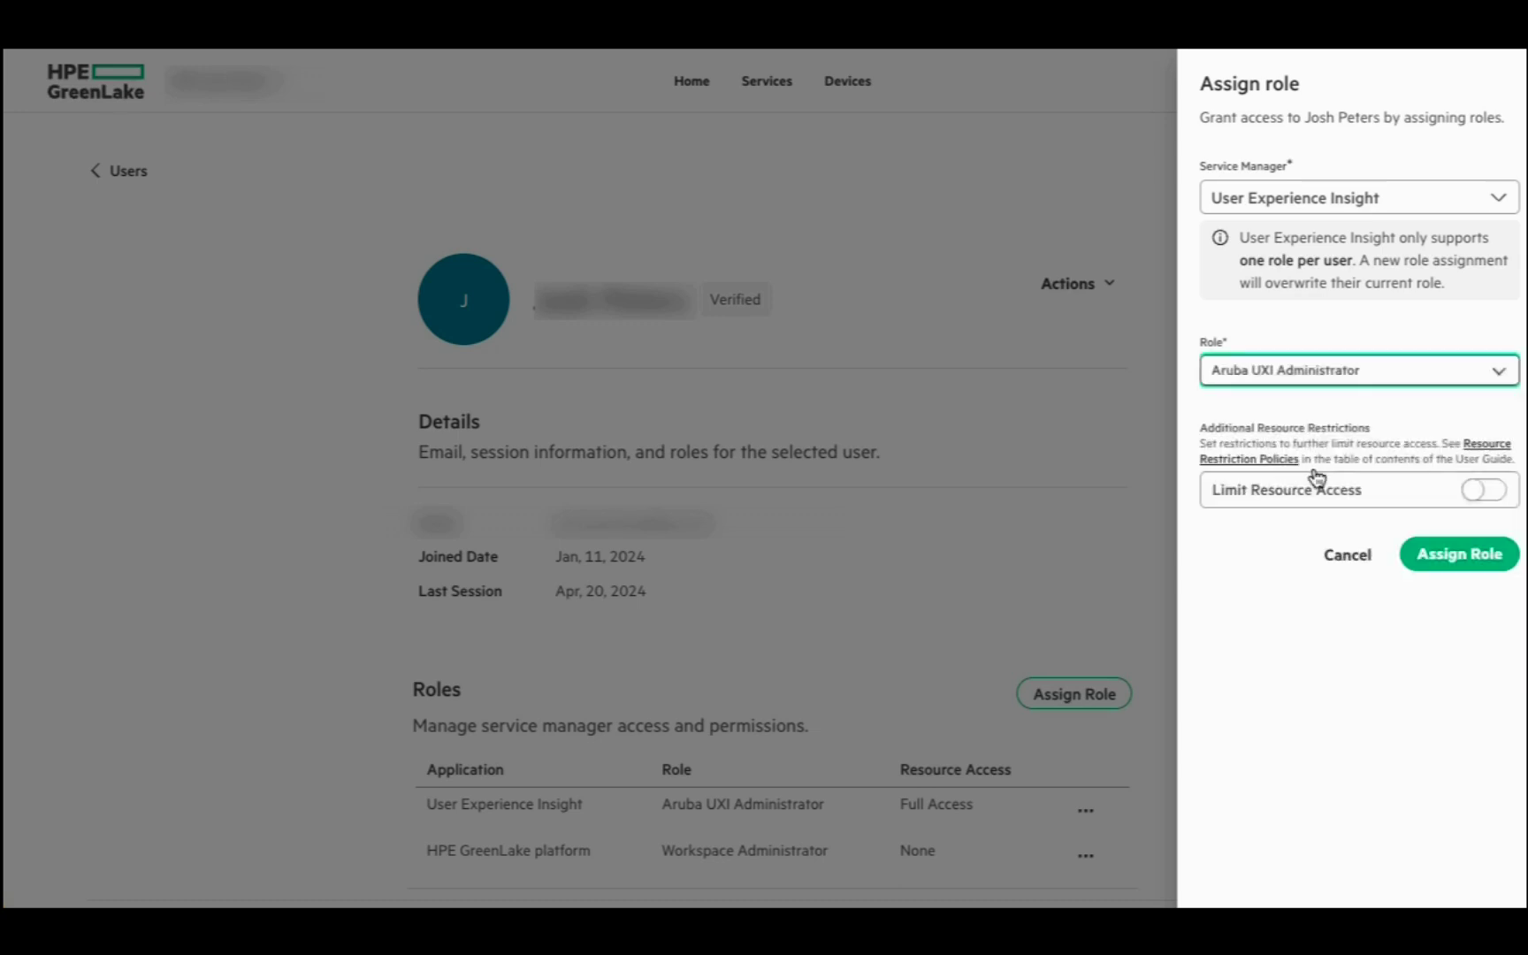
{"action": "left_click", "coordinate": [1359, 554]}
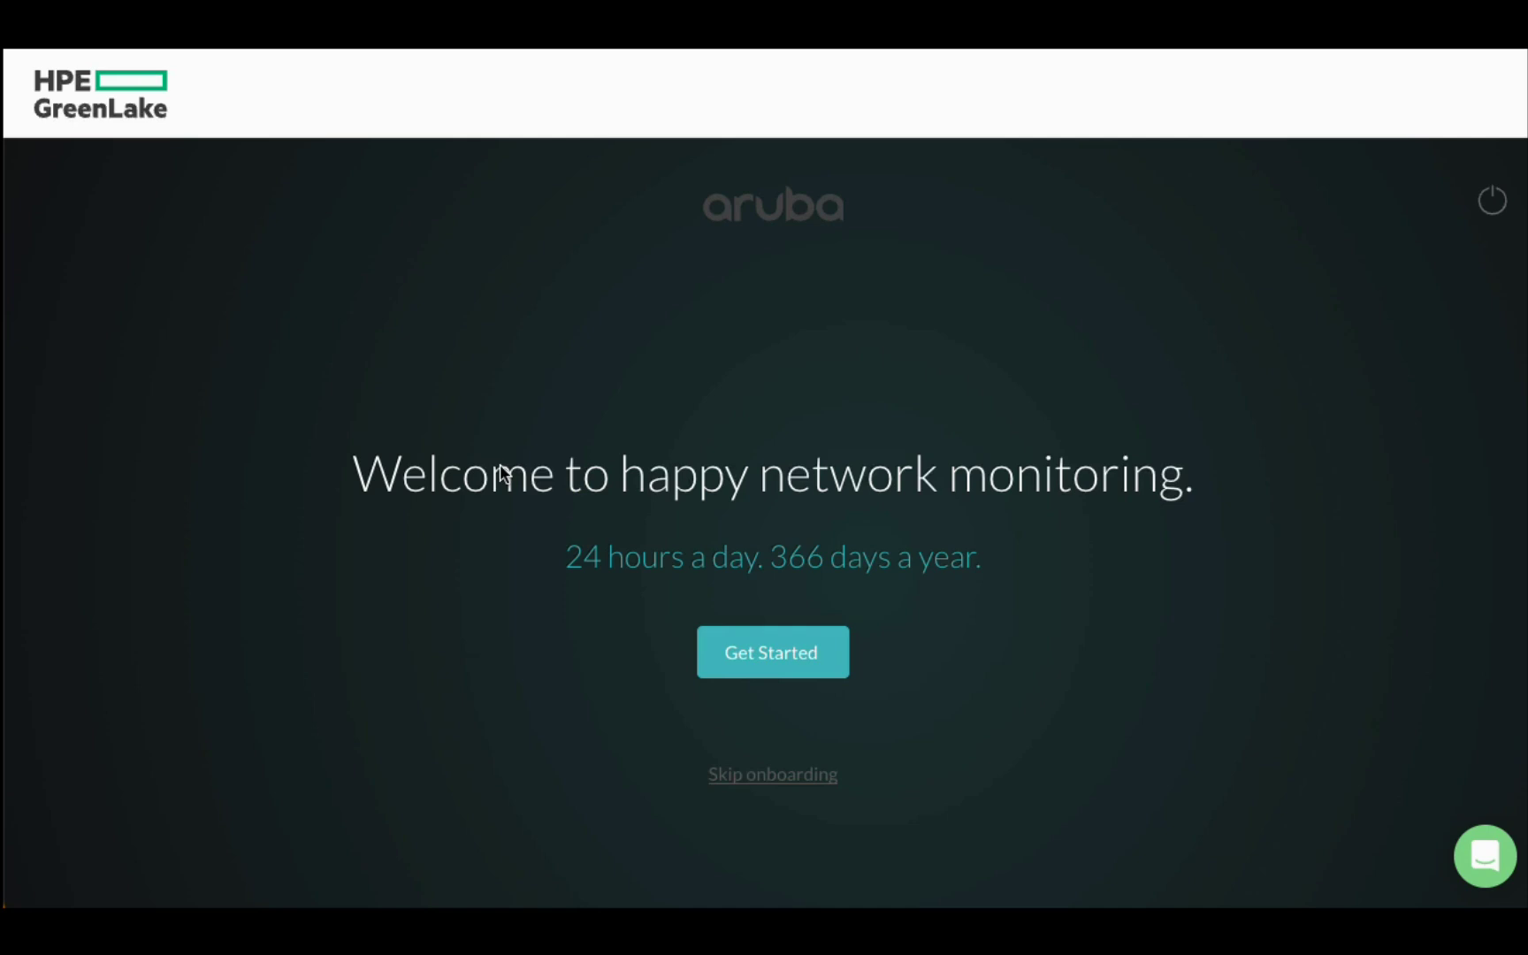
Begin UXI onboarding, choose Agent, and scroll to the provisioning token and QR code.
{"action": "left_click", "coordinate": [770, 655]}
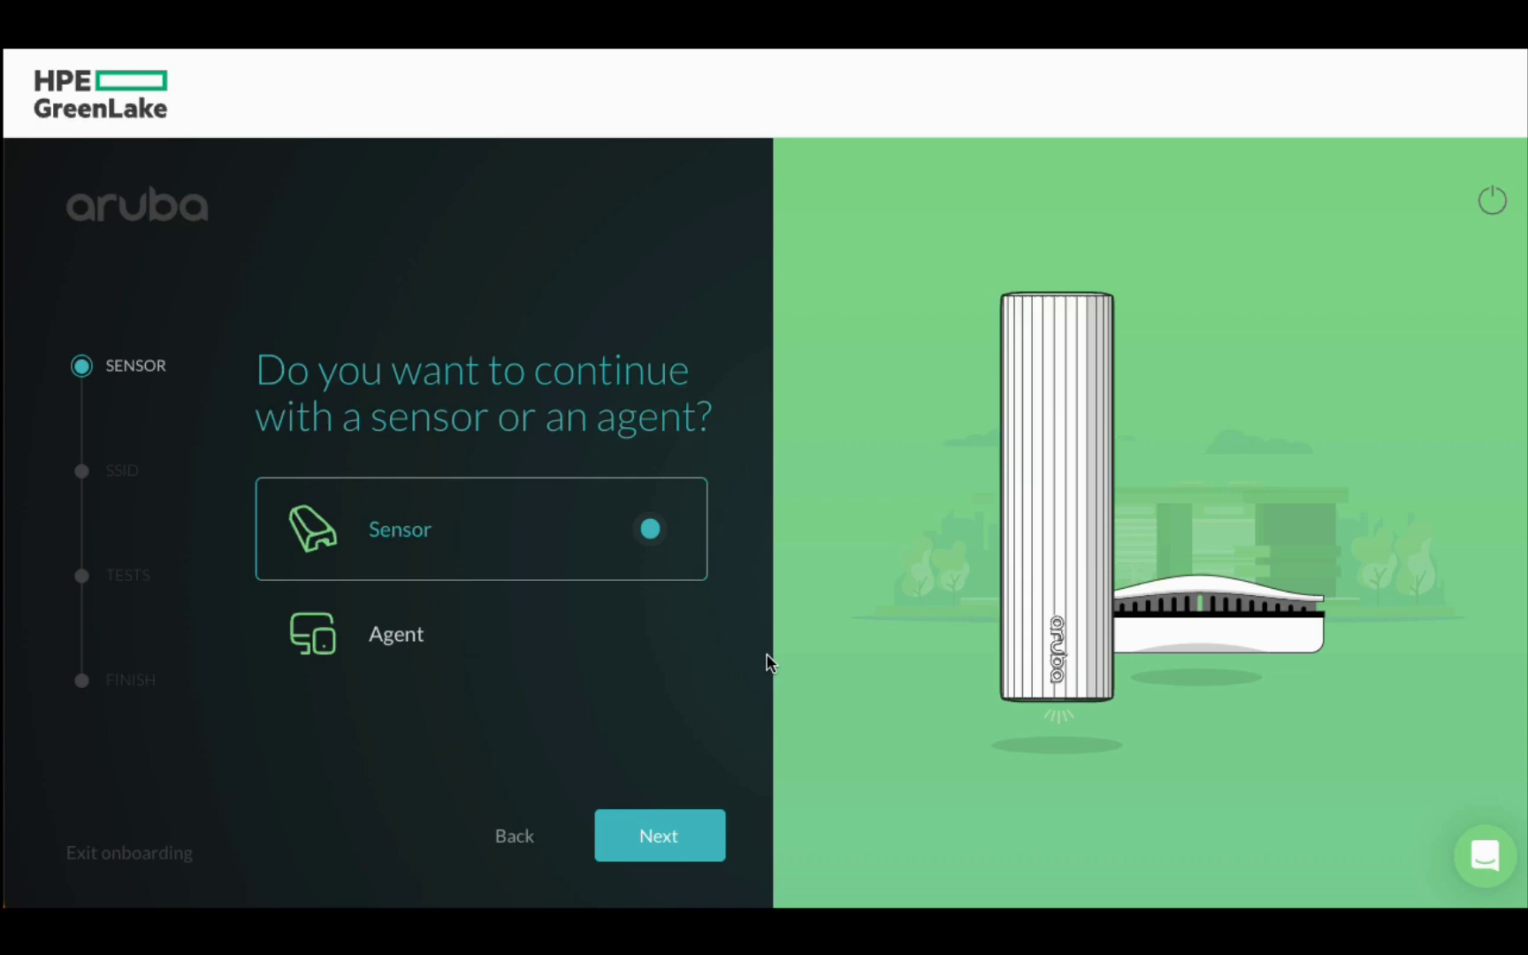
{"action": "left_click", "coordinate": [622, 653]}
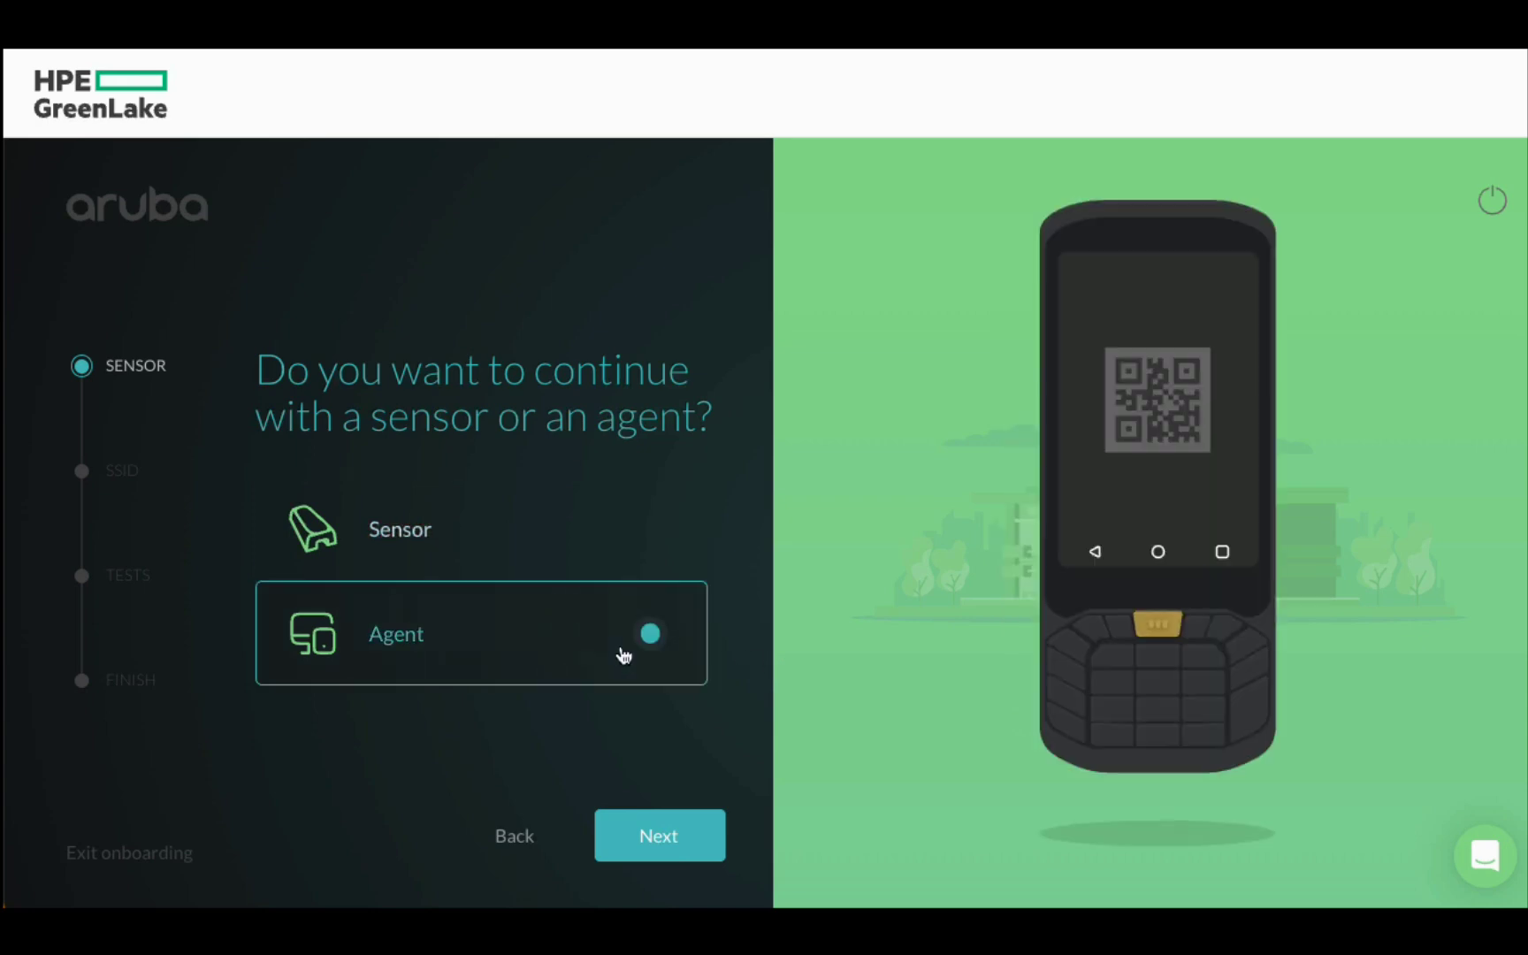
{"action": "left_click", "coordinate": [665, 836]}
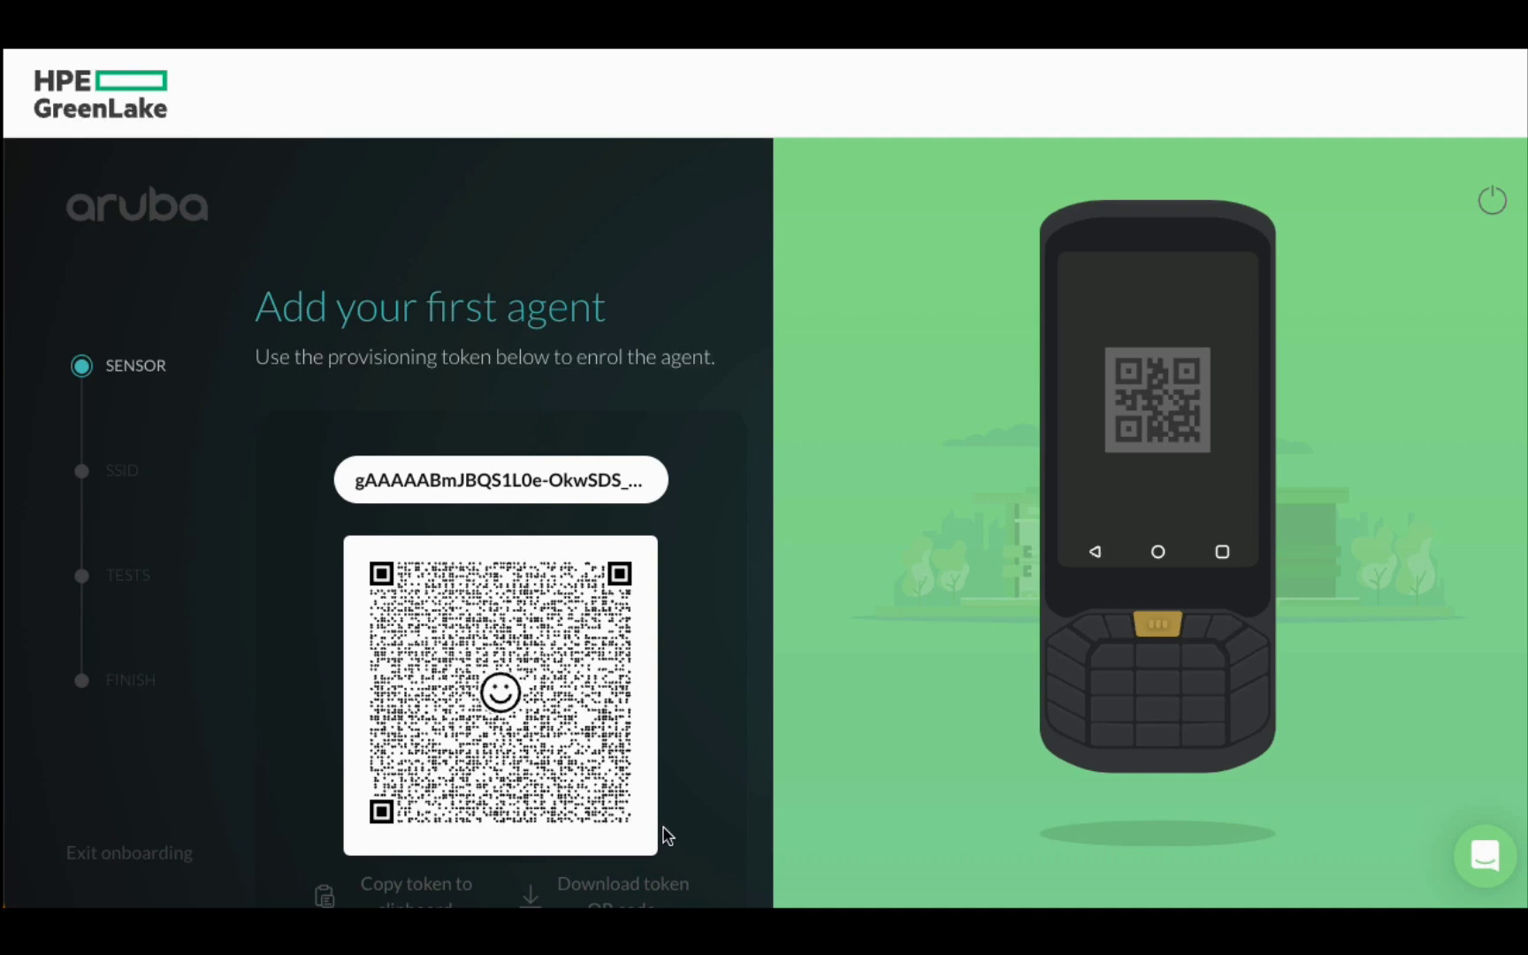
{"action": "scroll", "coordinate": [665, 836], "scroll_direction": "down", "scroll_amount": 2}
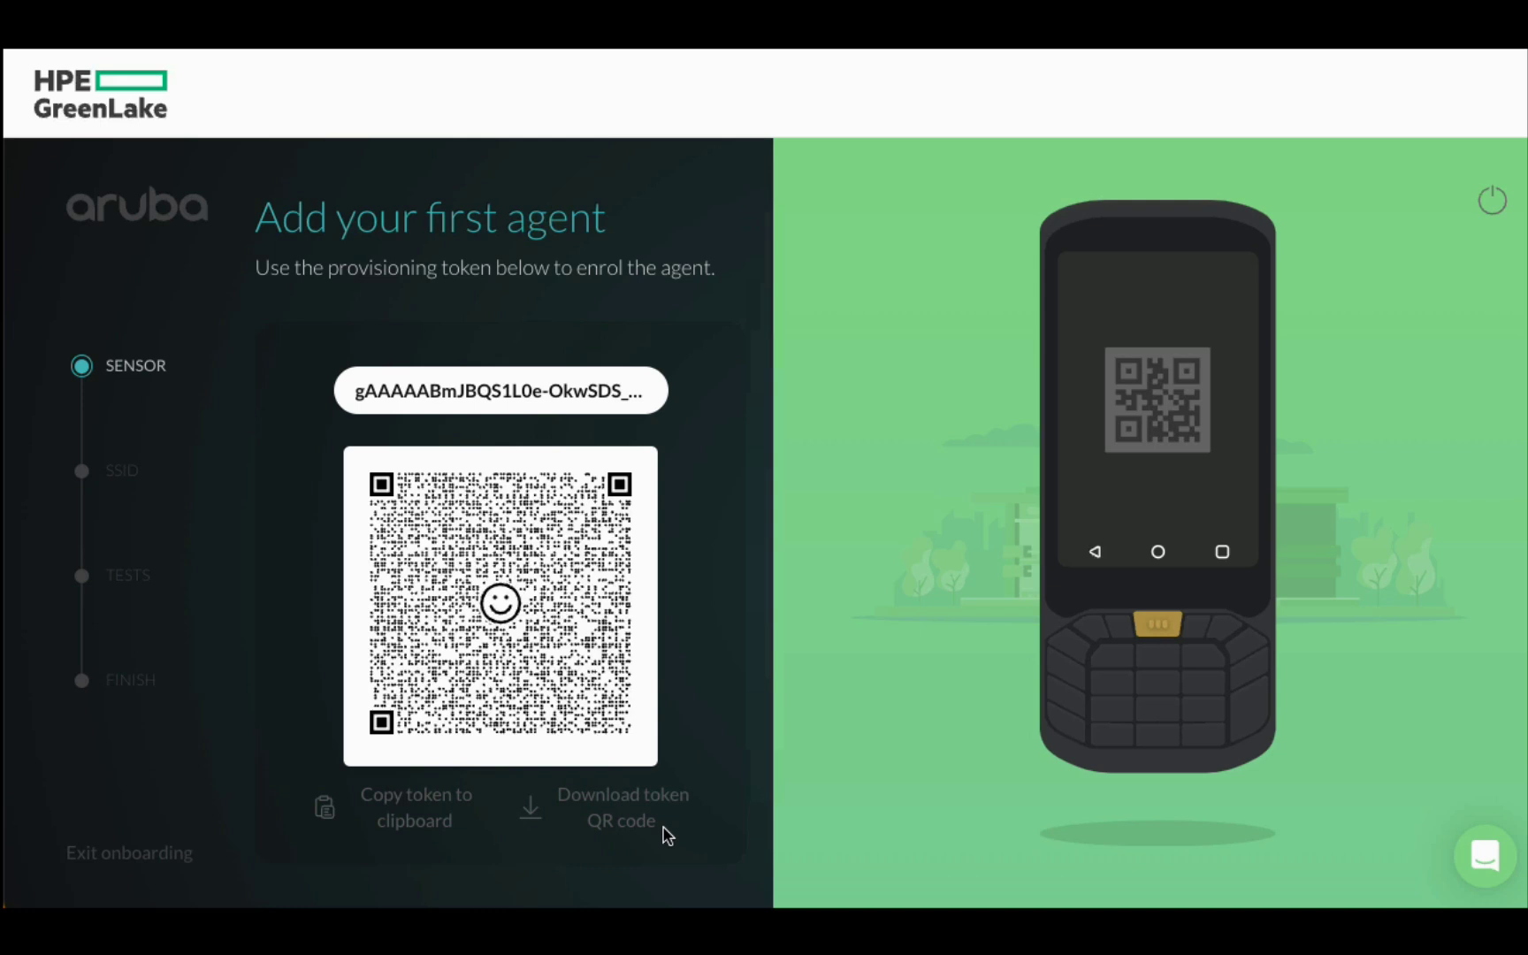
{"action": "scroll", "coordinate": [665, 837], "scroll_direction": "down", "scroll_amount": 2}
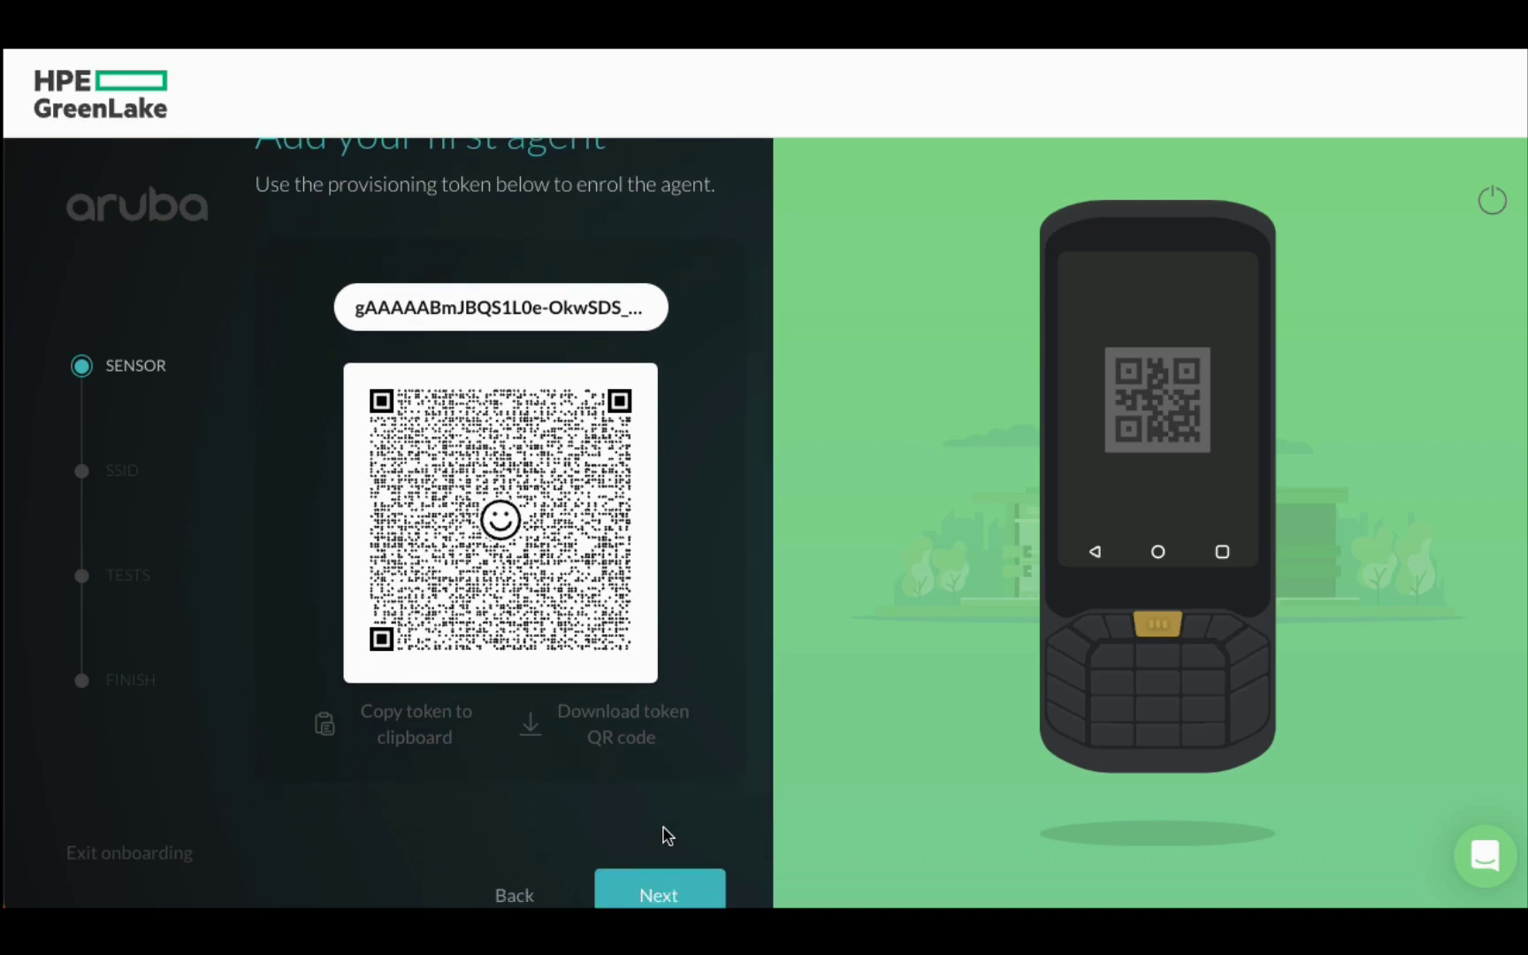
{"action": "scroll", "coordinate": [665, 836], "scroll_direction": "down", "scroll_amount": 1}
{"action": "scroll", "coordinate": [665, 836], "scroll_direction": "down", "scroll_amount": 1}
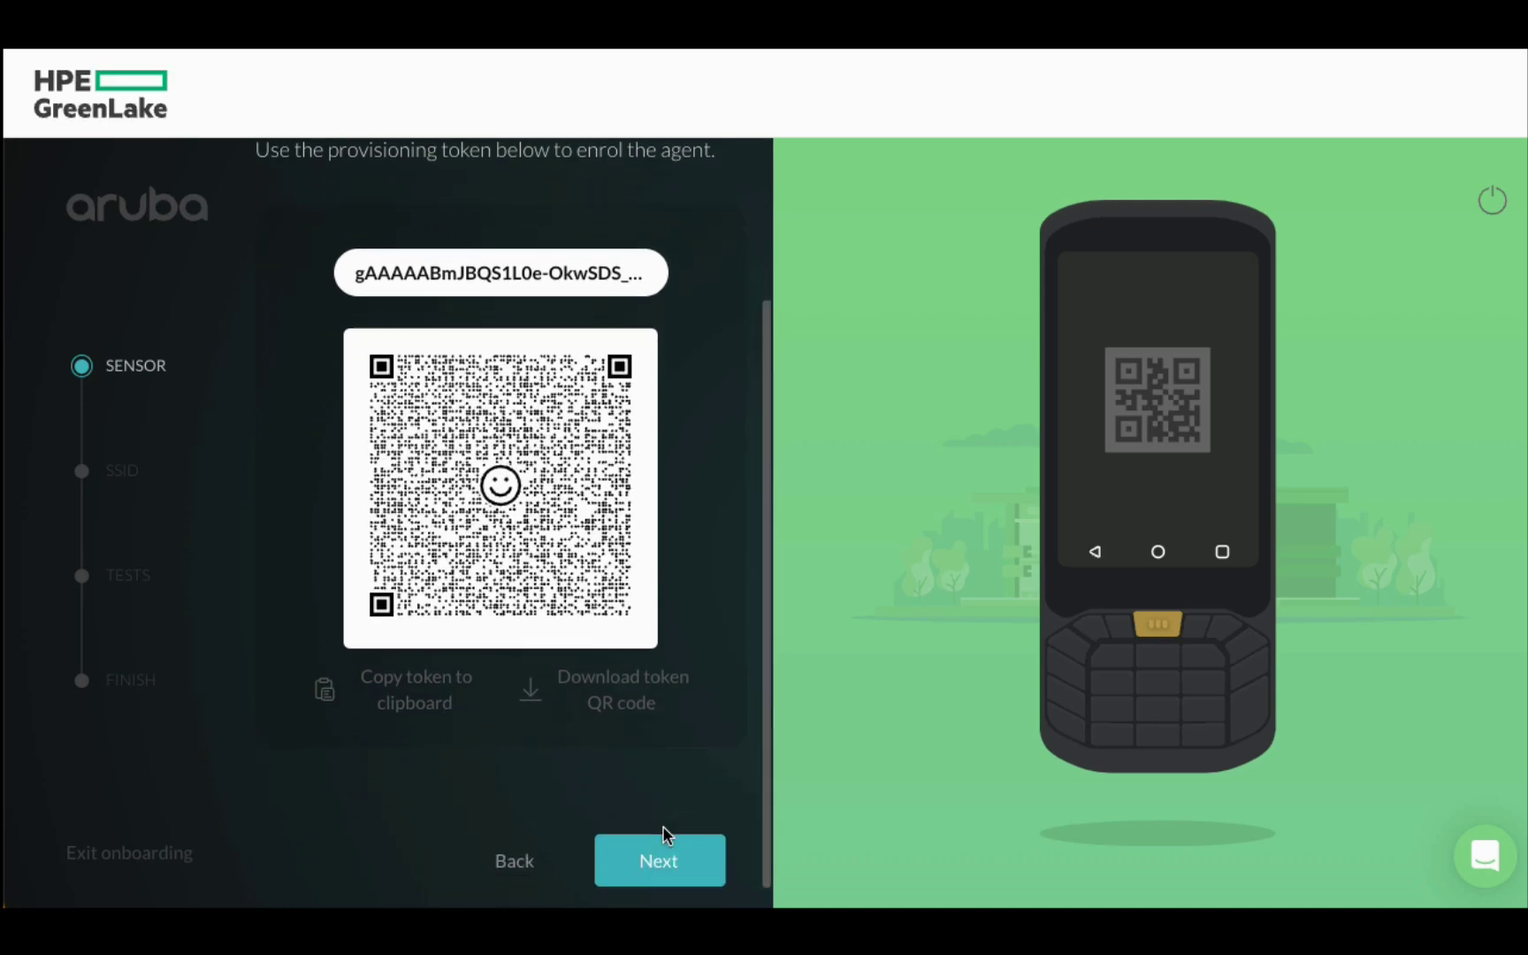
Go back, switch to the Sensor option, and continue with sensor CNMQKYV0CR.
{"action": "left_click", "coordinate": [528, 862]}
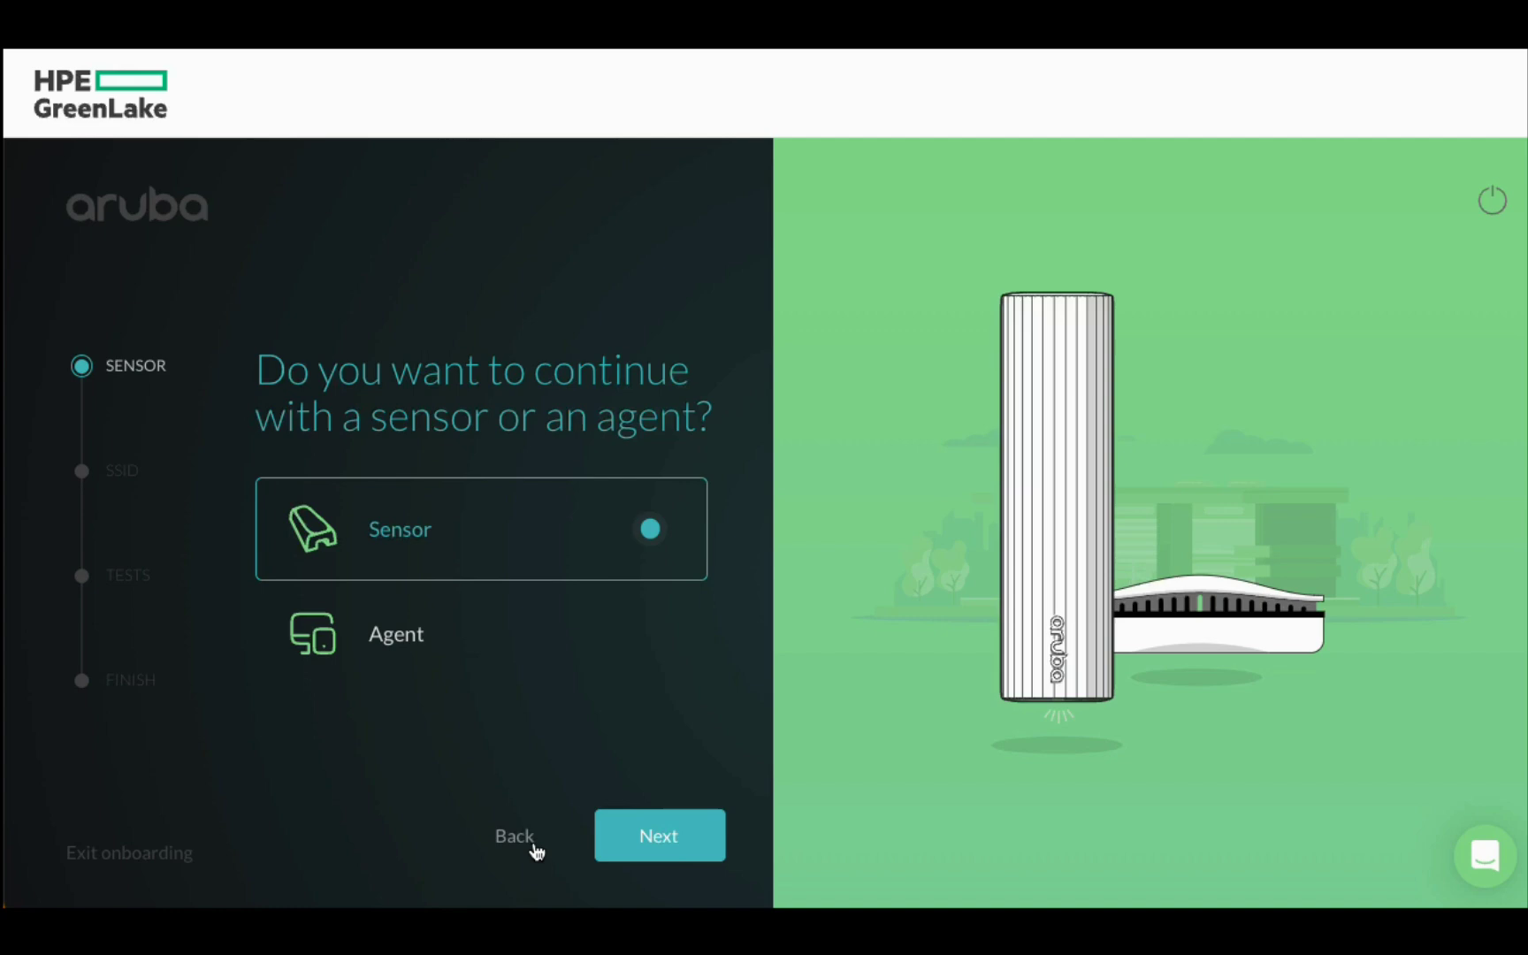
{"action": "left_click", "coordinate": [669, 843]}
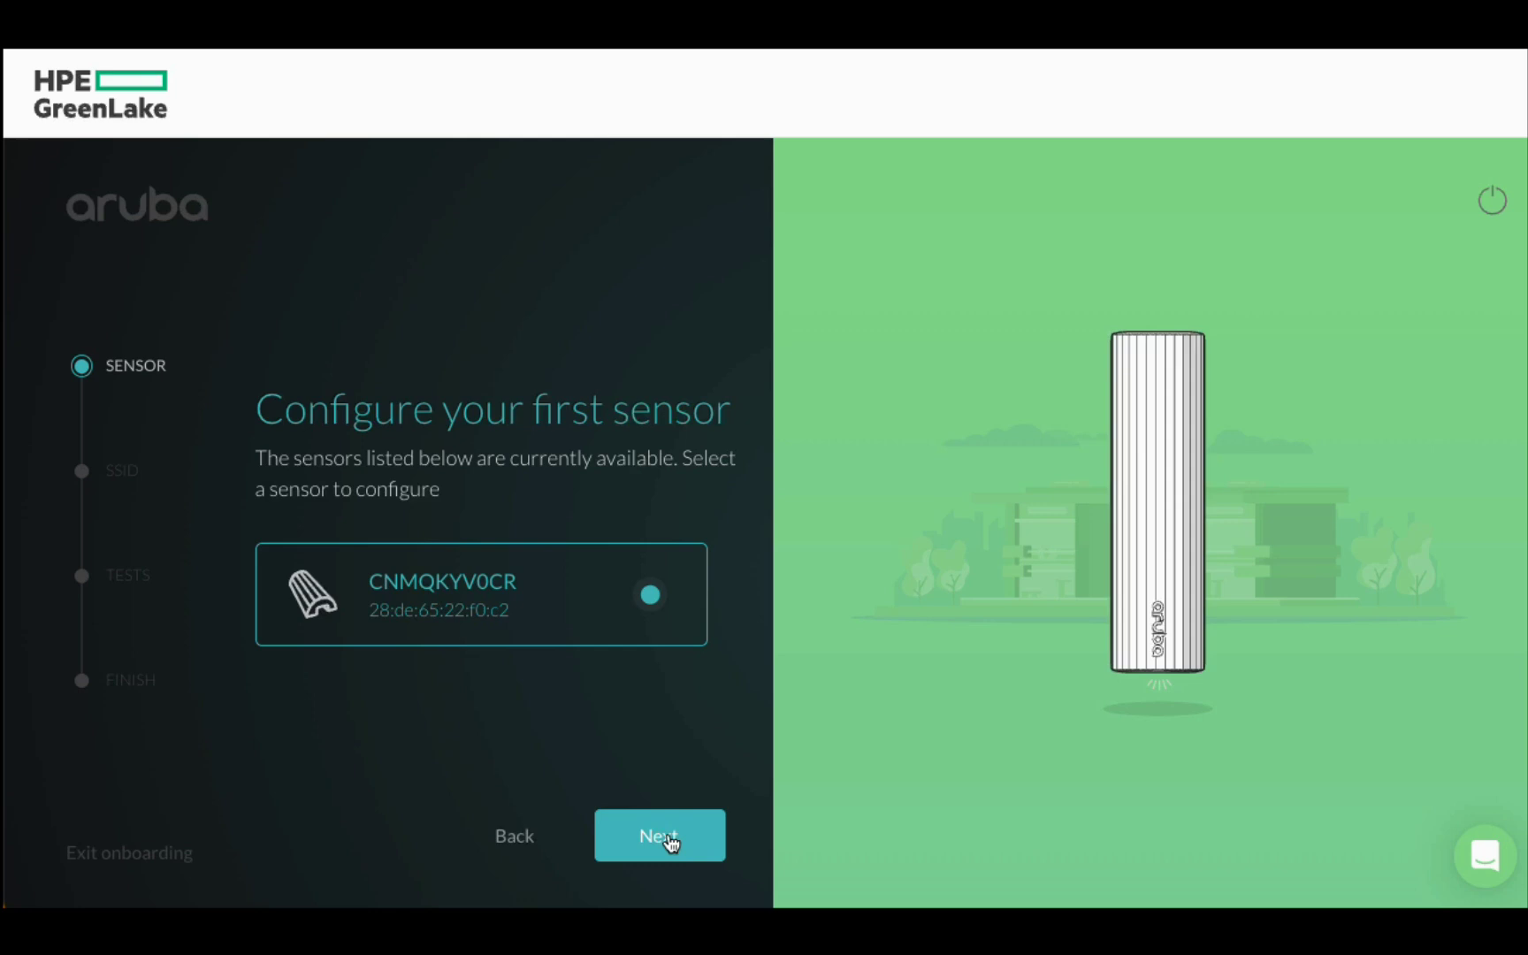
{"action": "left_click", "coordinate": [669, 843]}
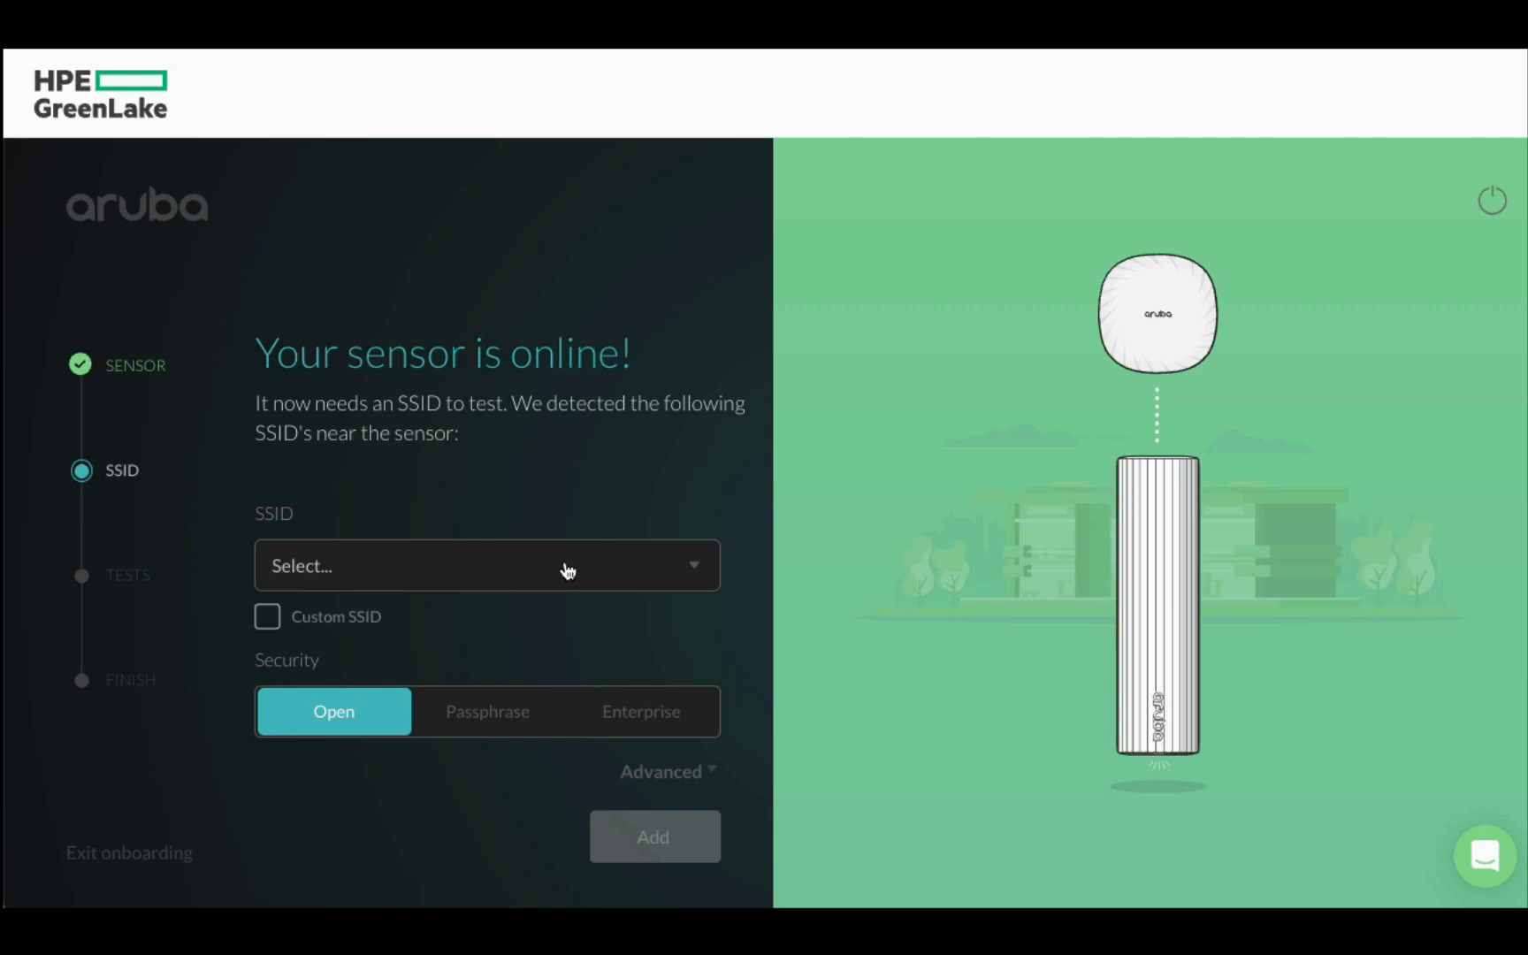
Select the SJ_Office SSID, enter its network passphrase, and add it.
{"action": "left_click", "coordinate": [568, 571]}
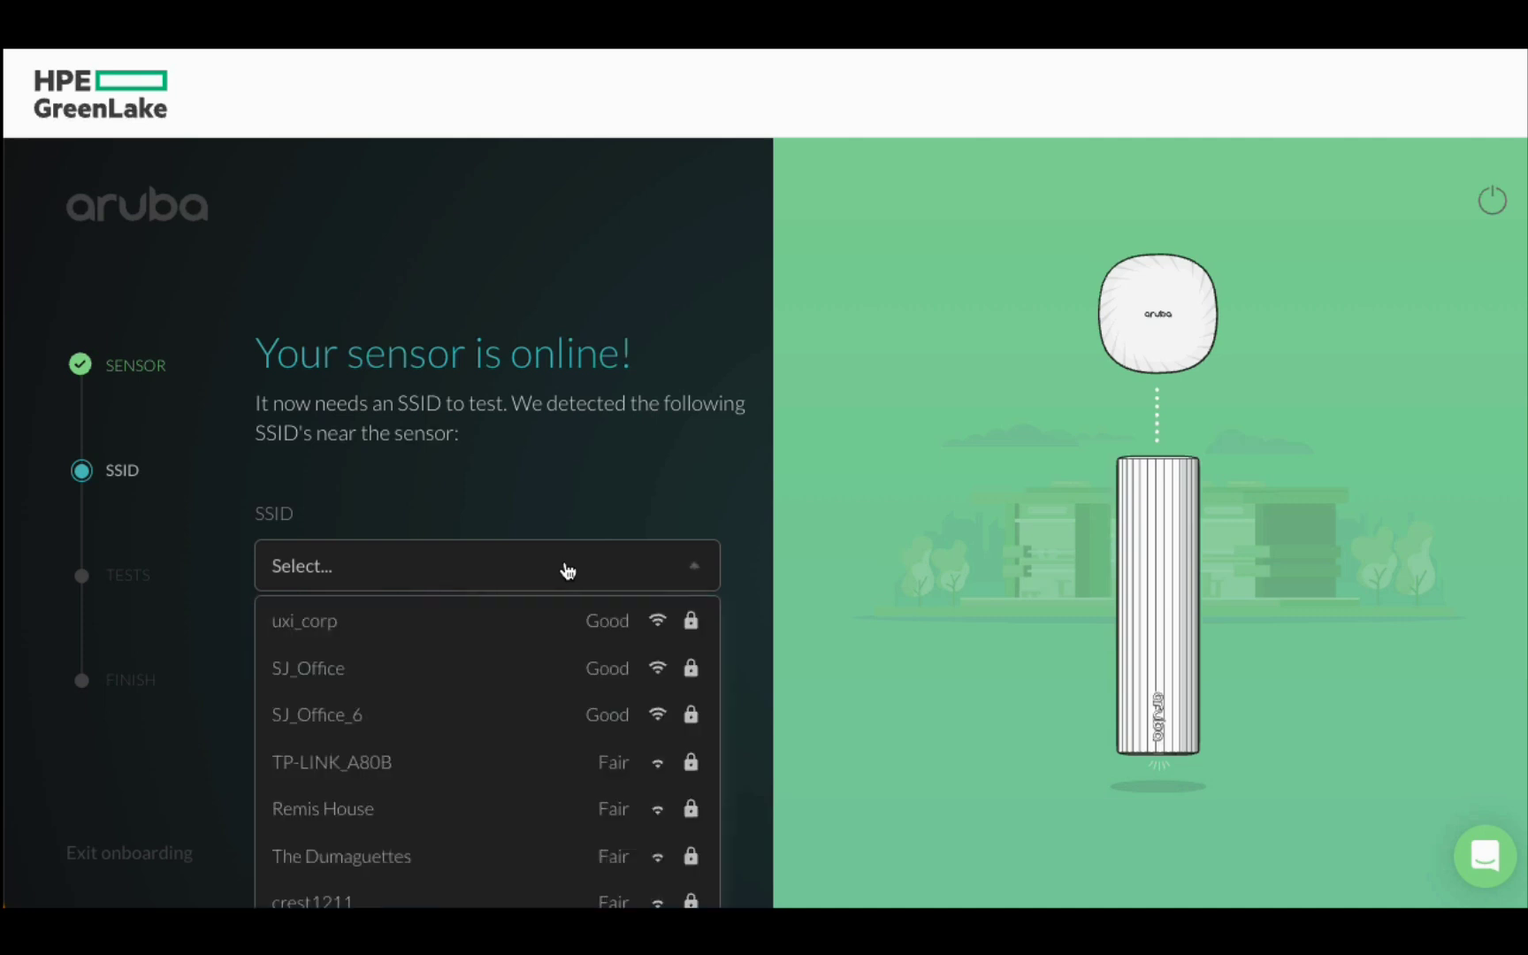
{"action": "left_click", "coordinate": [460, 666]}
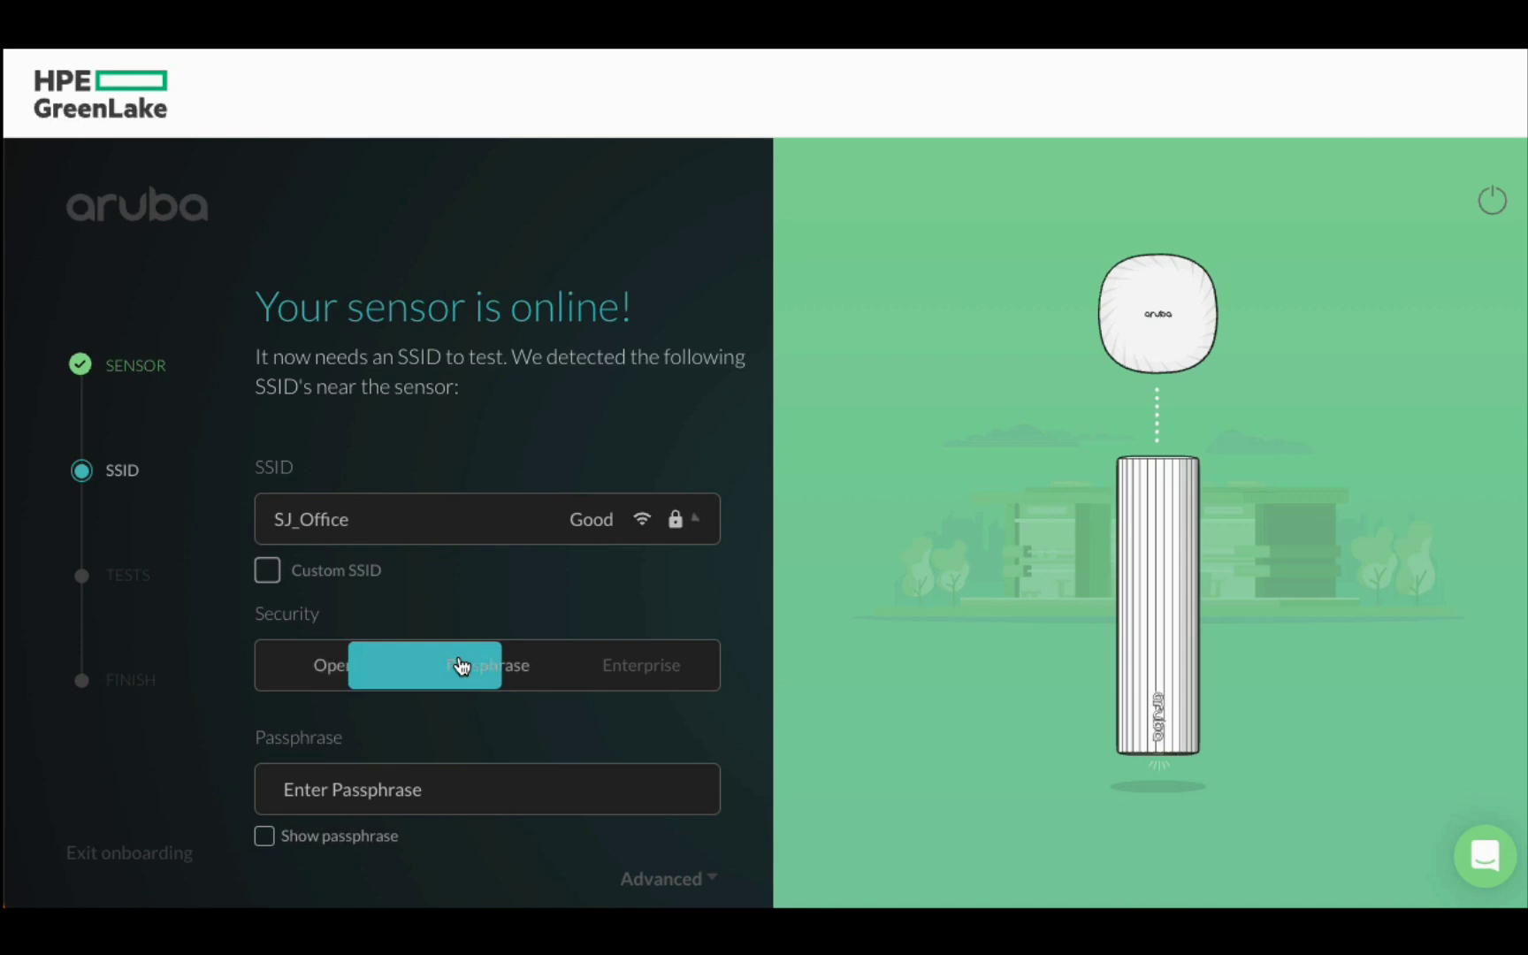
{"action": "left_click", "coordinate": [462, 778]}
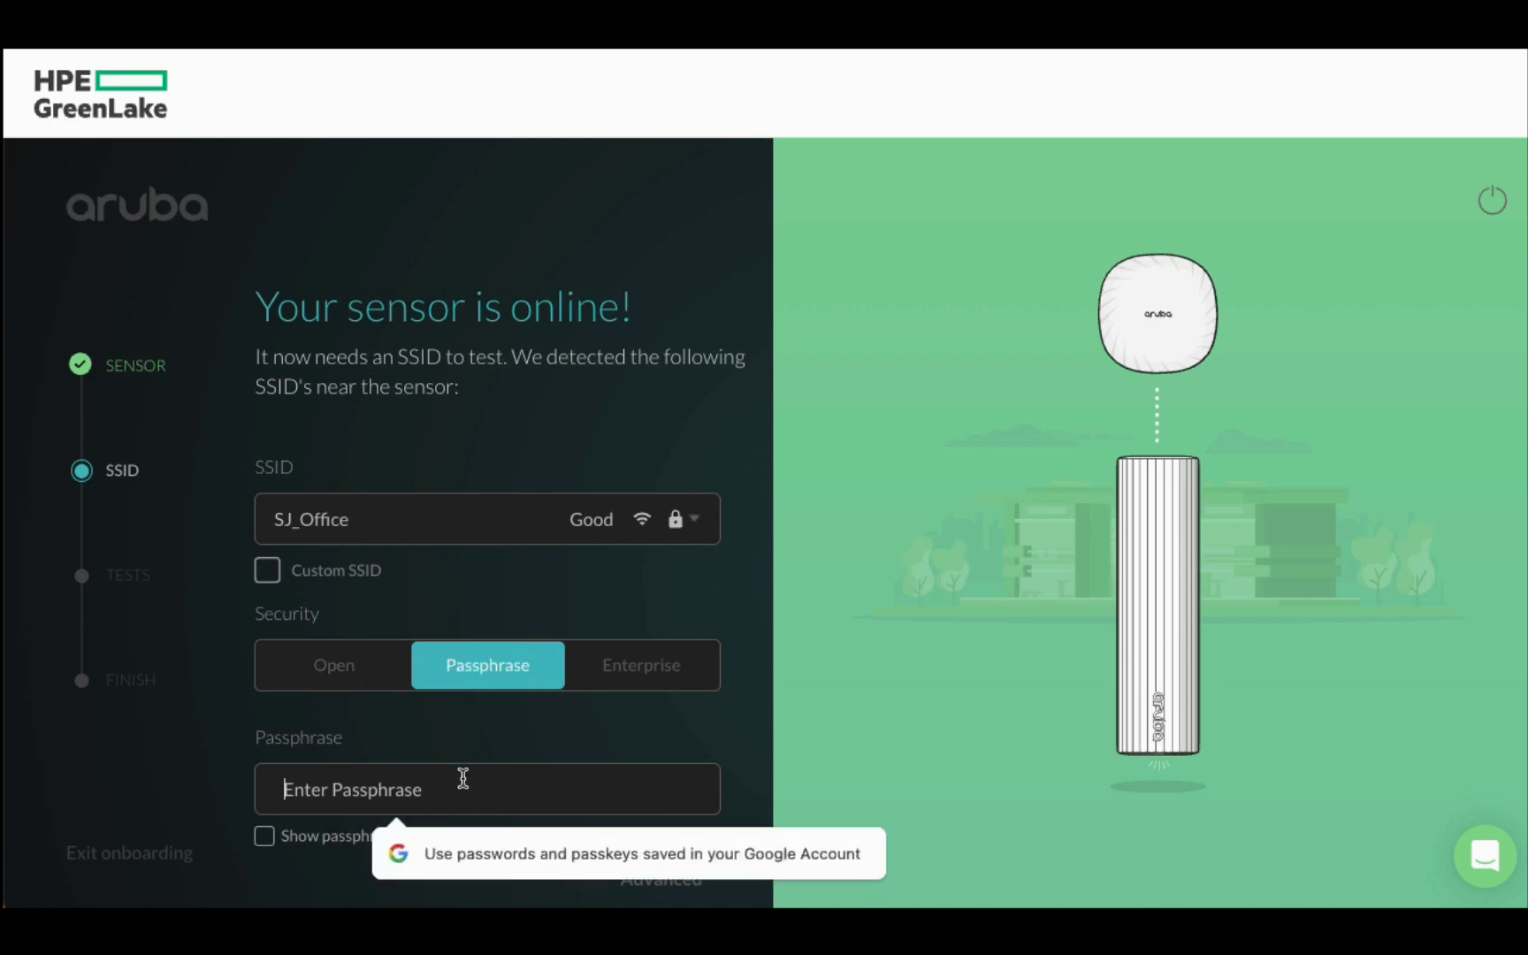
{"action": "type", "text": "*****"}
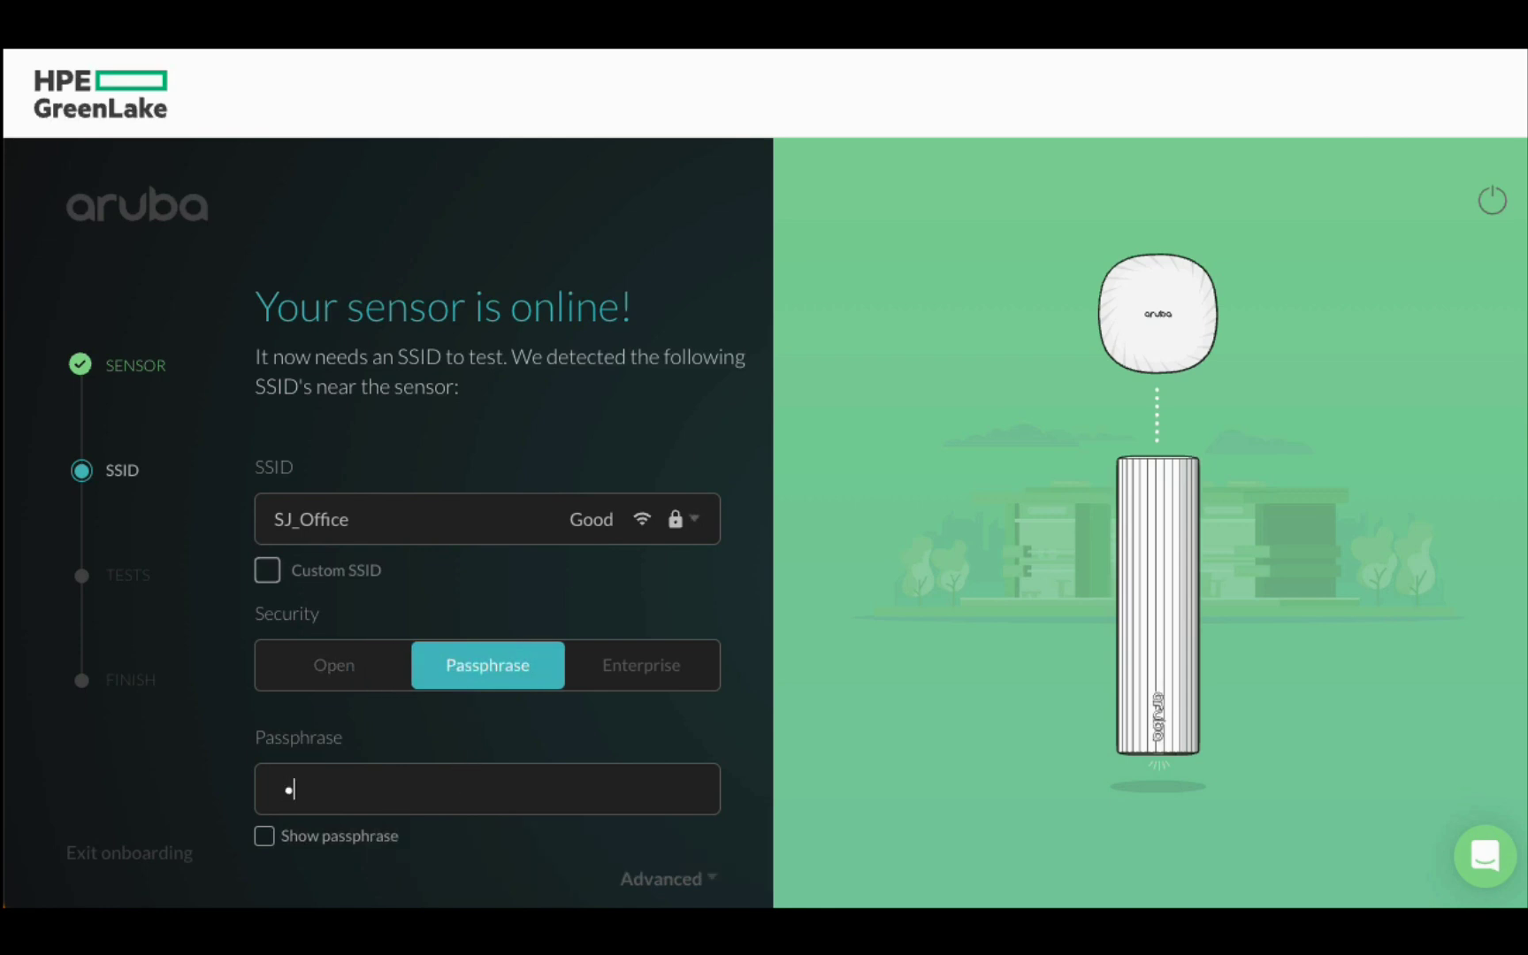
{"action": "type", "text": "*****"}
{"action": "scroll", "coordinate": [625, 739], "scroll_direction": "down", "scroll_amount": 1}
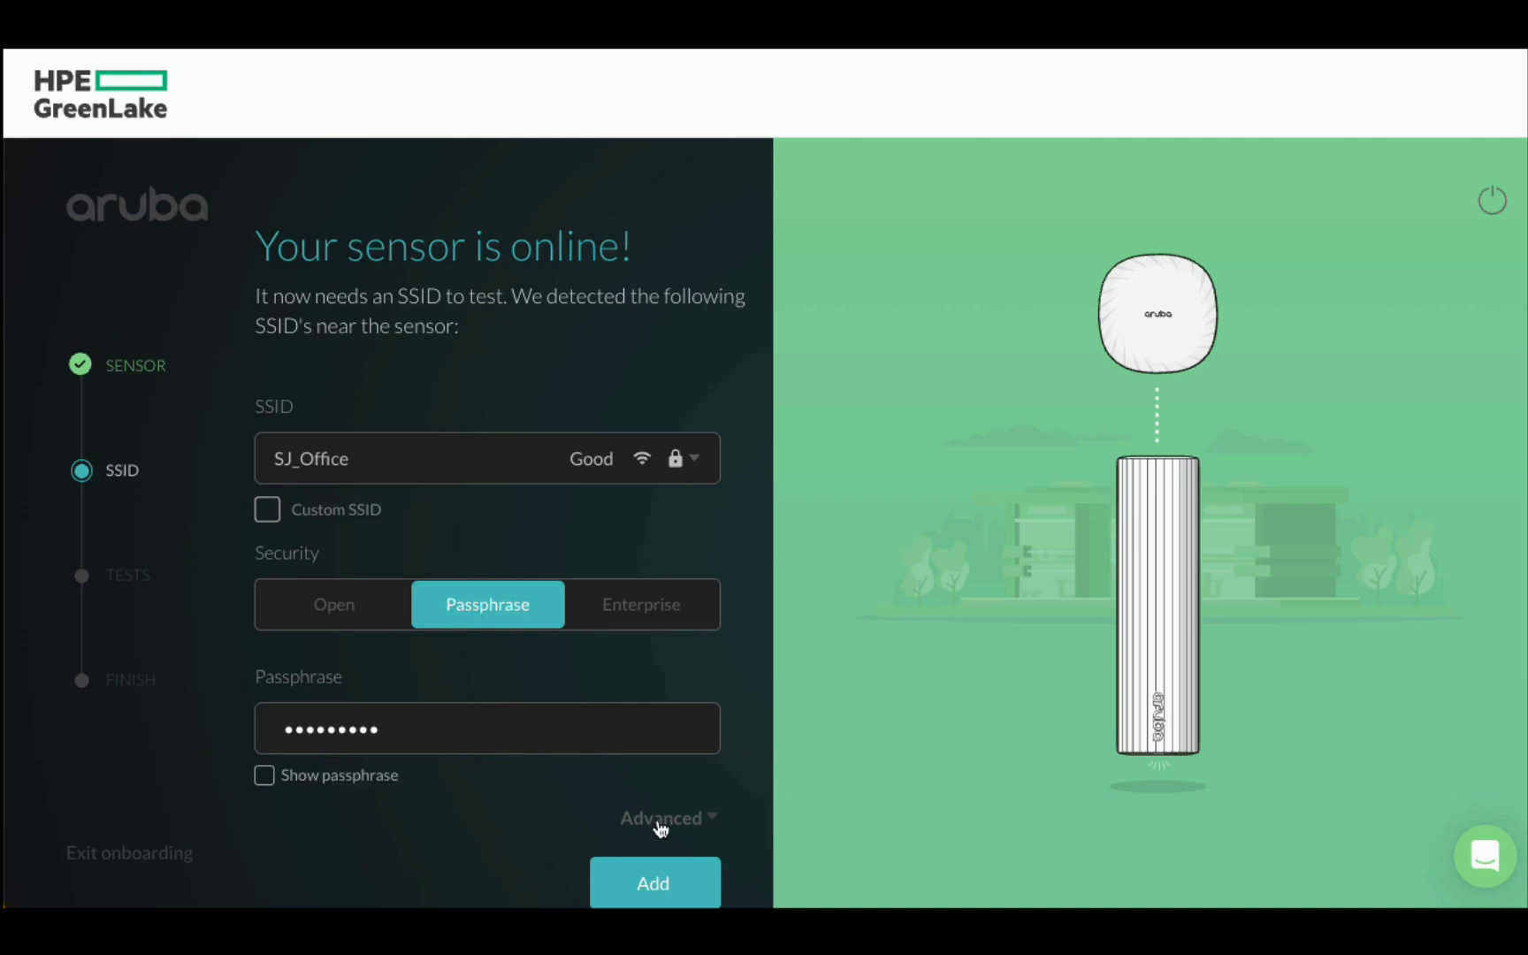
{"action": "left_click", "coordinate": [654, 884]}
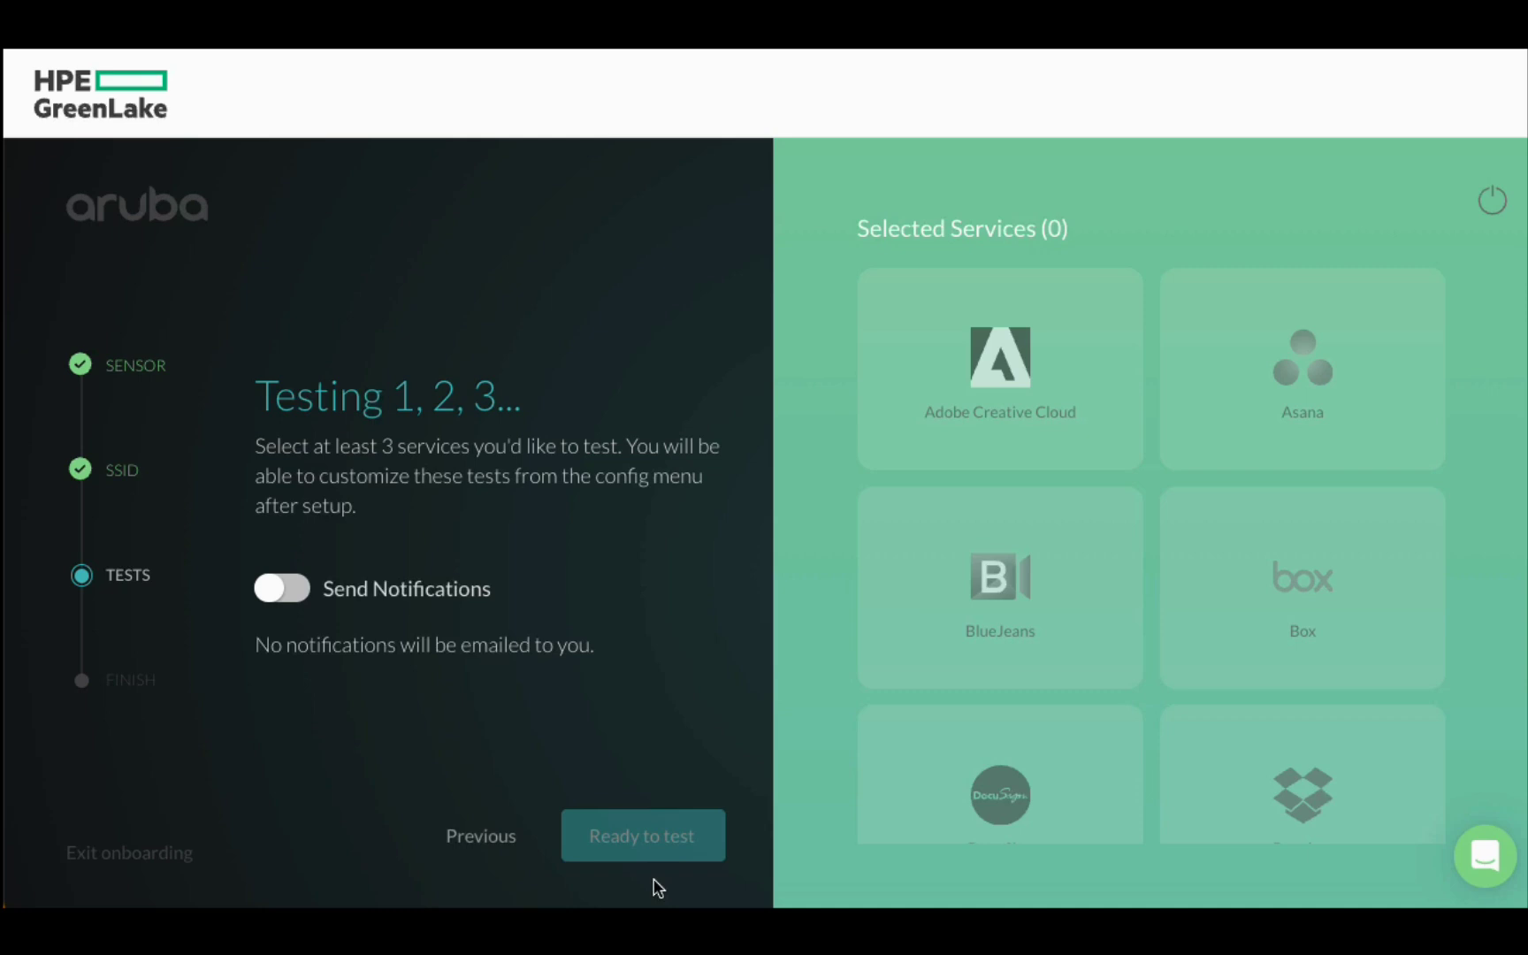
Pick Adobe Creative Cloud, Google, LinkedIn and Microsoft Online as the four service tests and finish setup.
{"action": "left_click", "coordinate": [1037, 426]}
{"action": "scroll", "coordinate": [1037, 426], "scroll_direction": "down", "scroll_amount": 6}
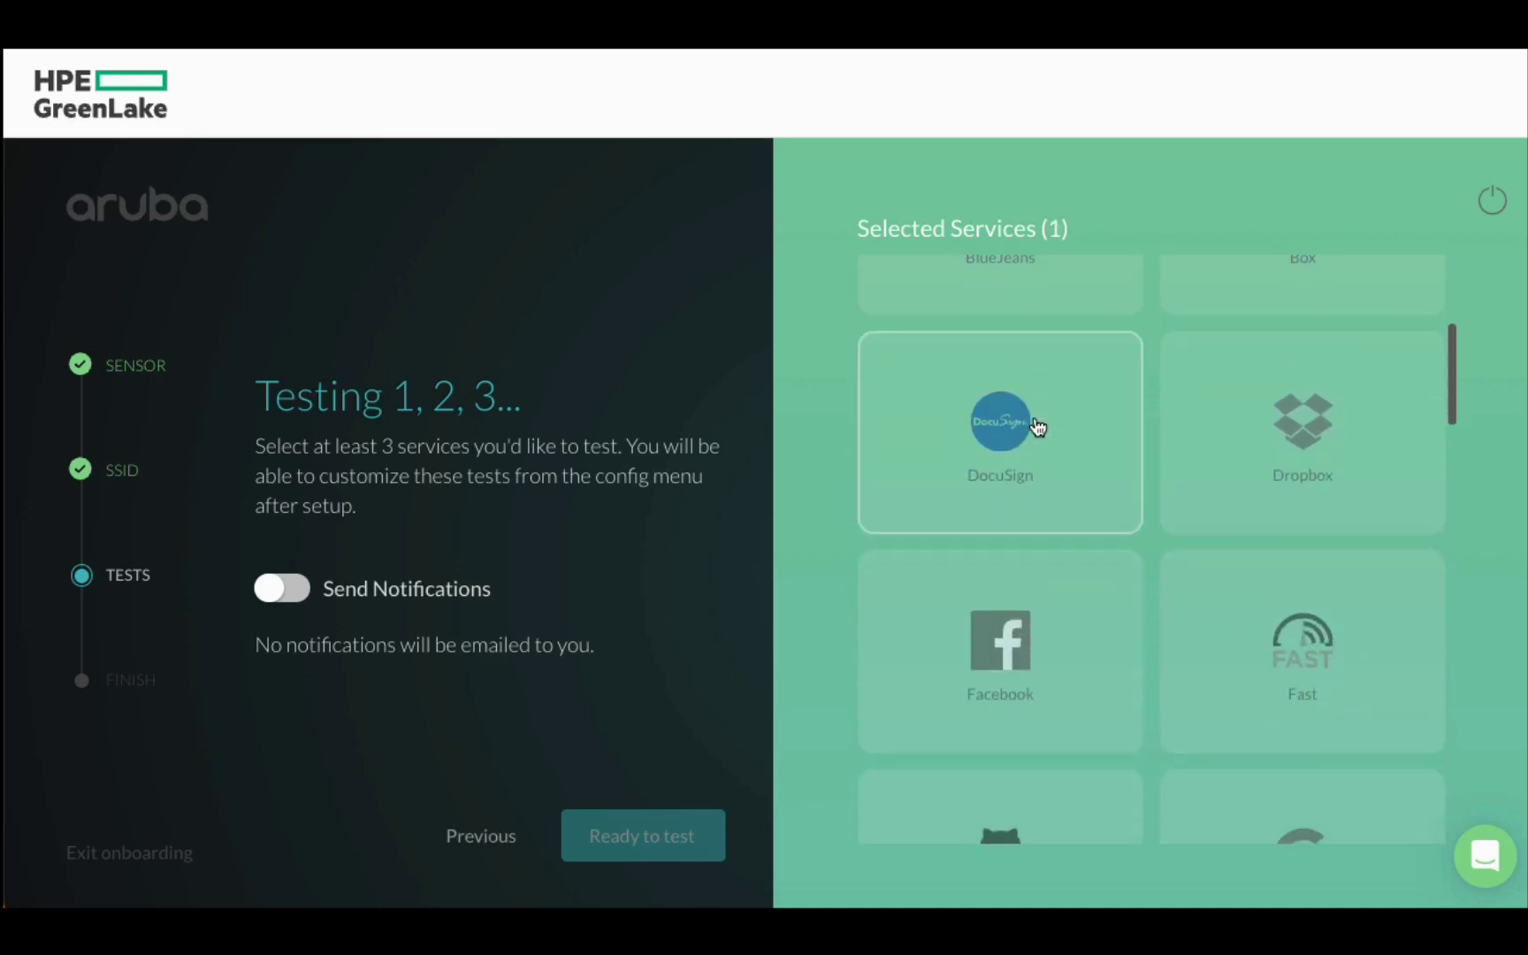
{"action": "scroll", "coordinate": [1036, 426], "scroll_direction": "down", "scroll_amount": 2}
{"action": "left_click", "coordinate": [1290, 530]}
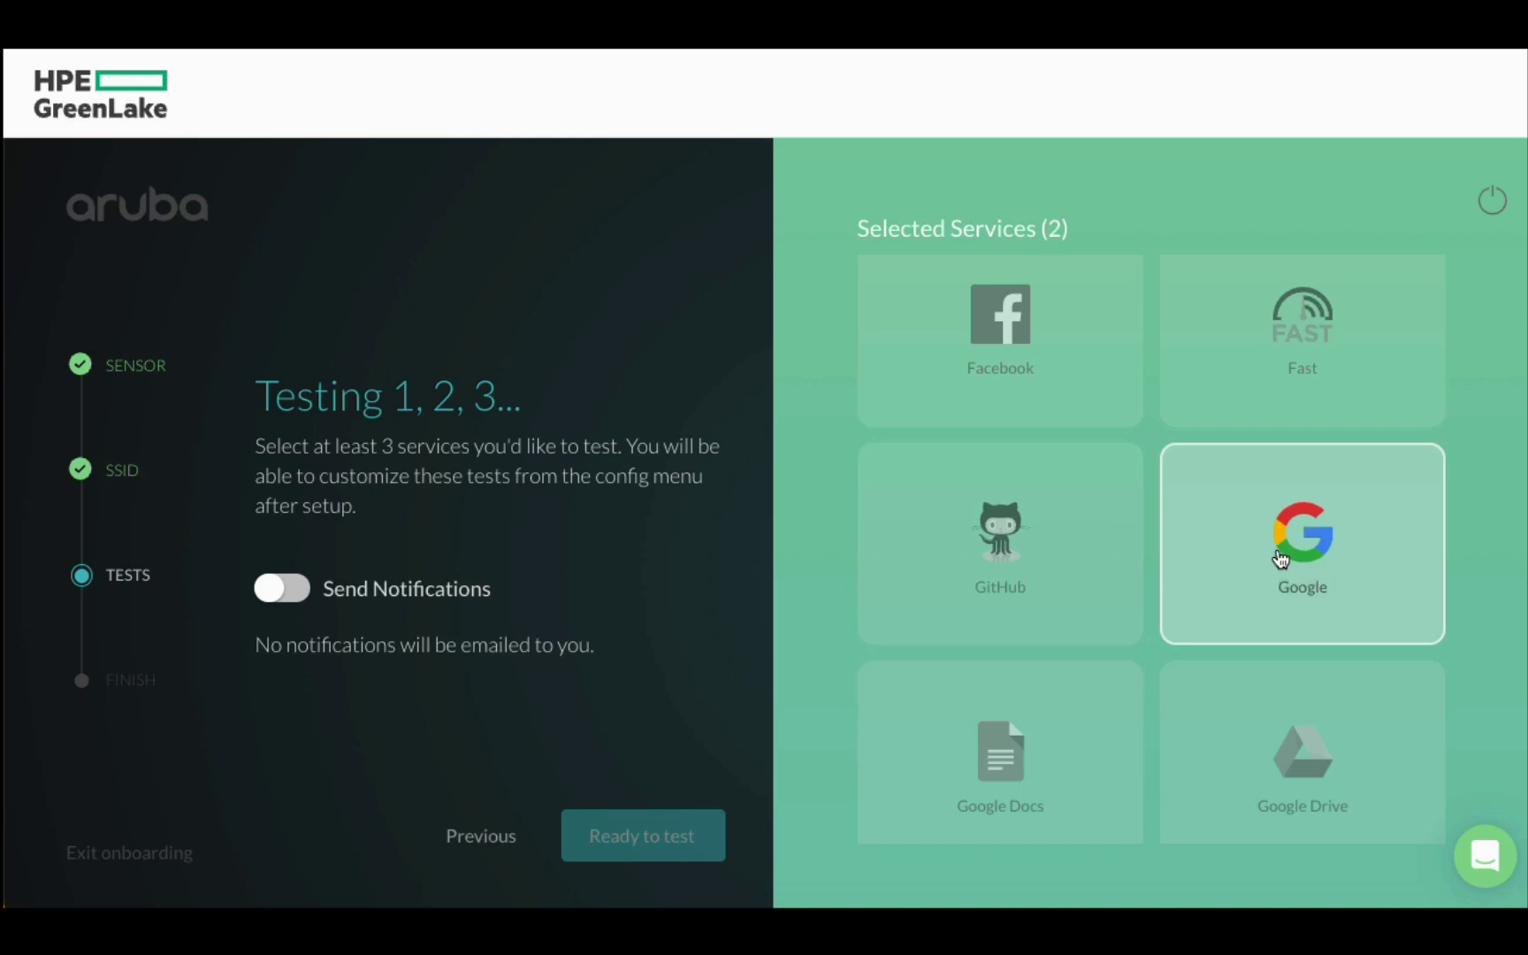
{"action": "scroll", "coordinate": [1275, 559], "scroll_direction": "down", "scroll_amount": 2}
{"action": "scroll", "coordinate": [1275, 559], "scroll_direction": "down", "scroll_amount": 5}
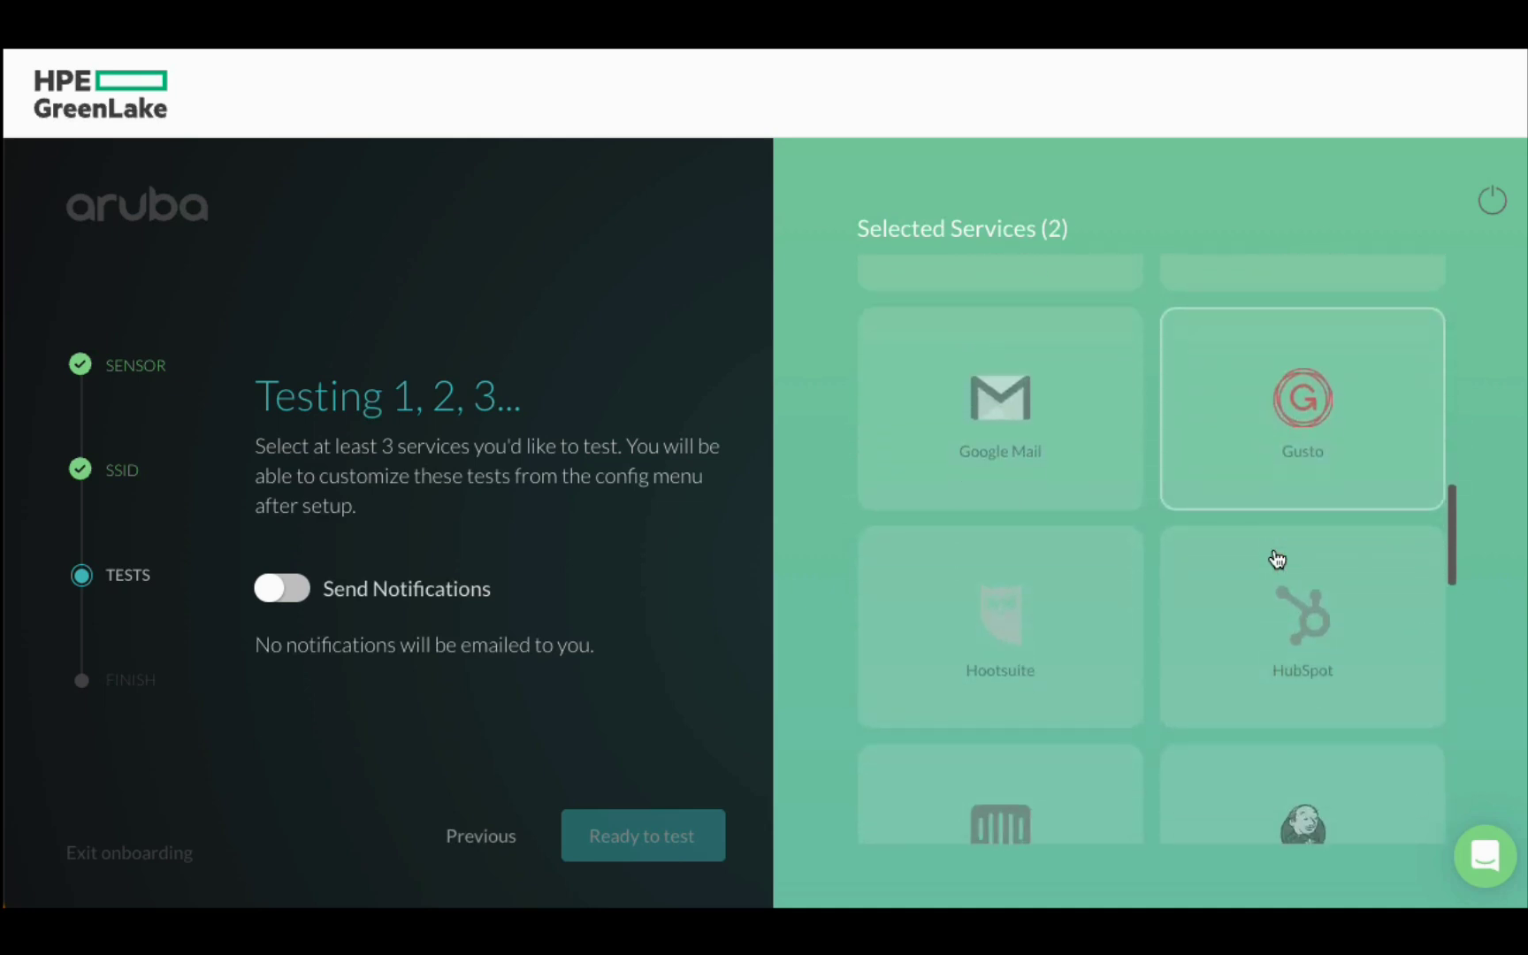
{"action": "scroll", "coordinate": [1276, 559], "scroll_direction": "down", "scroll_amount": 4}
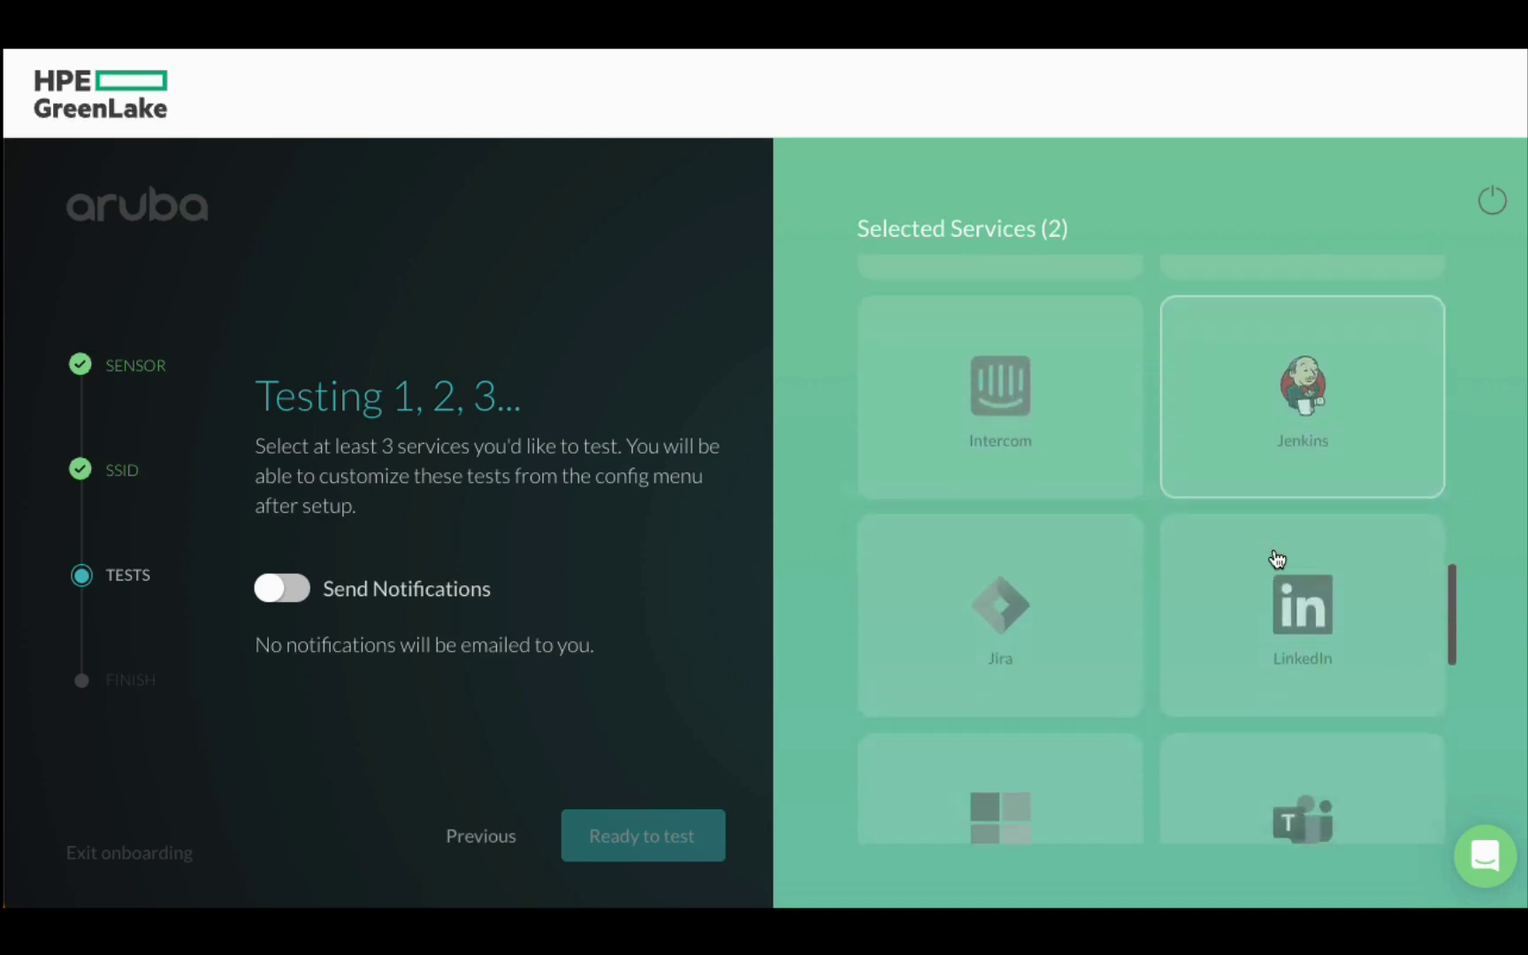
{"action": "left_click", "coordinate": [1276, 561]}
{"action": "scroll", "coordinate": [1273, 557], "scroll_direction": "down", "scroll_amount": 2}
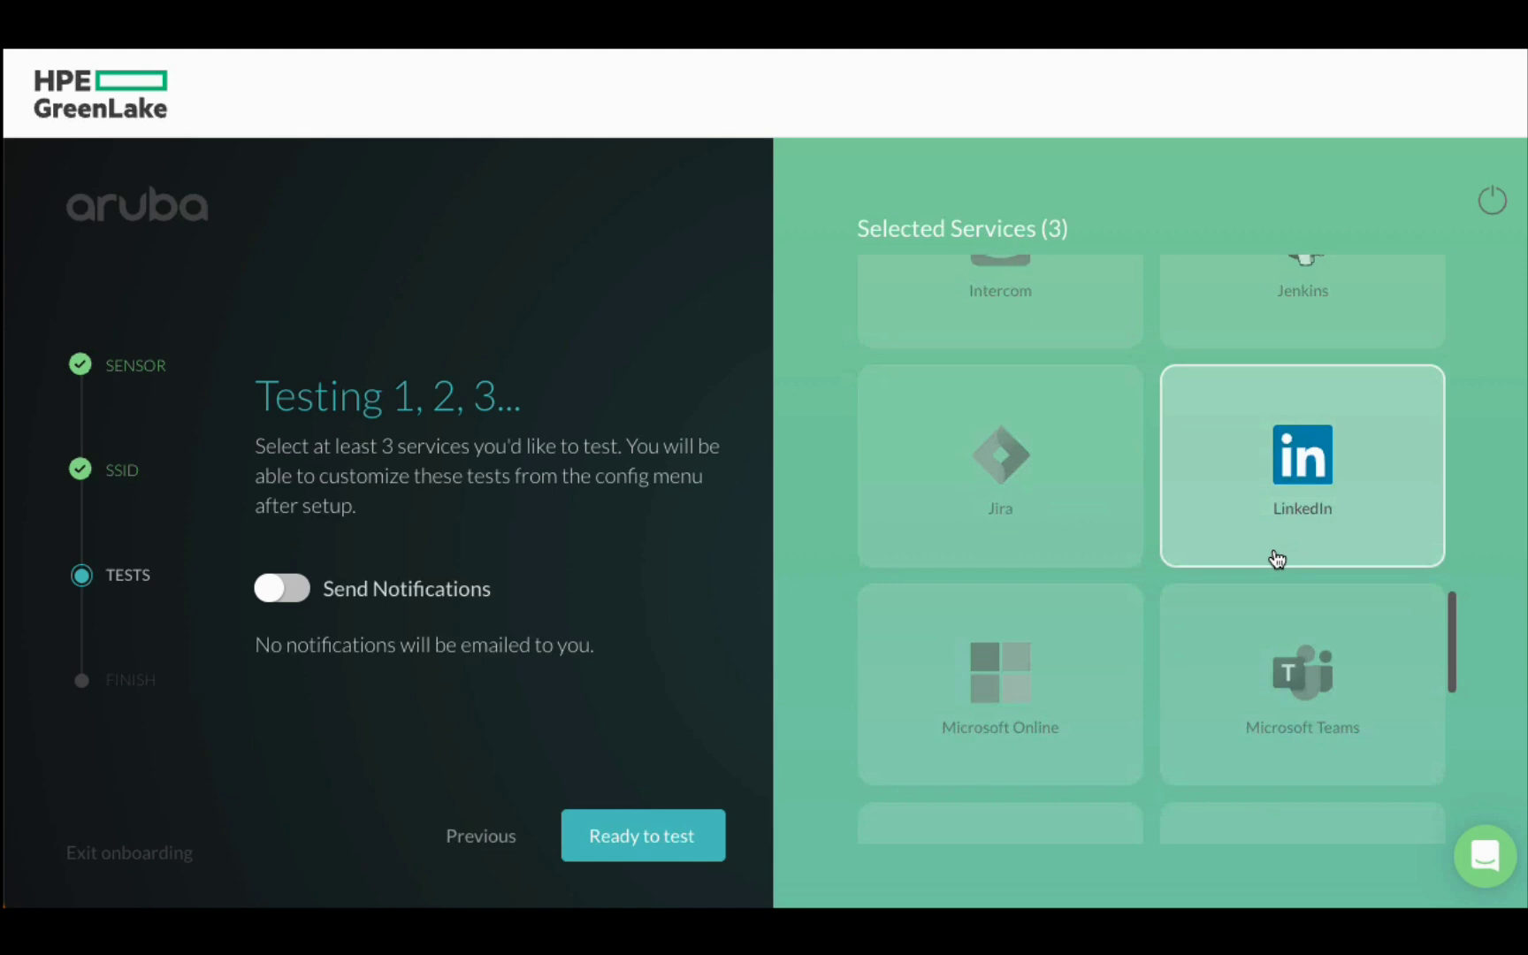
{"action": "left_click", "coordinate": [1119, 603]}
{"action": "scroll", "coordinate": [1118, 603], "scroll_direction": "down", "scroll_amount": 2}
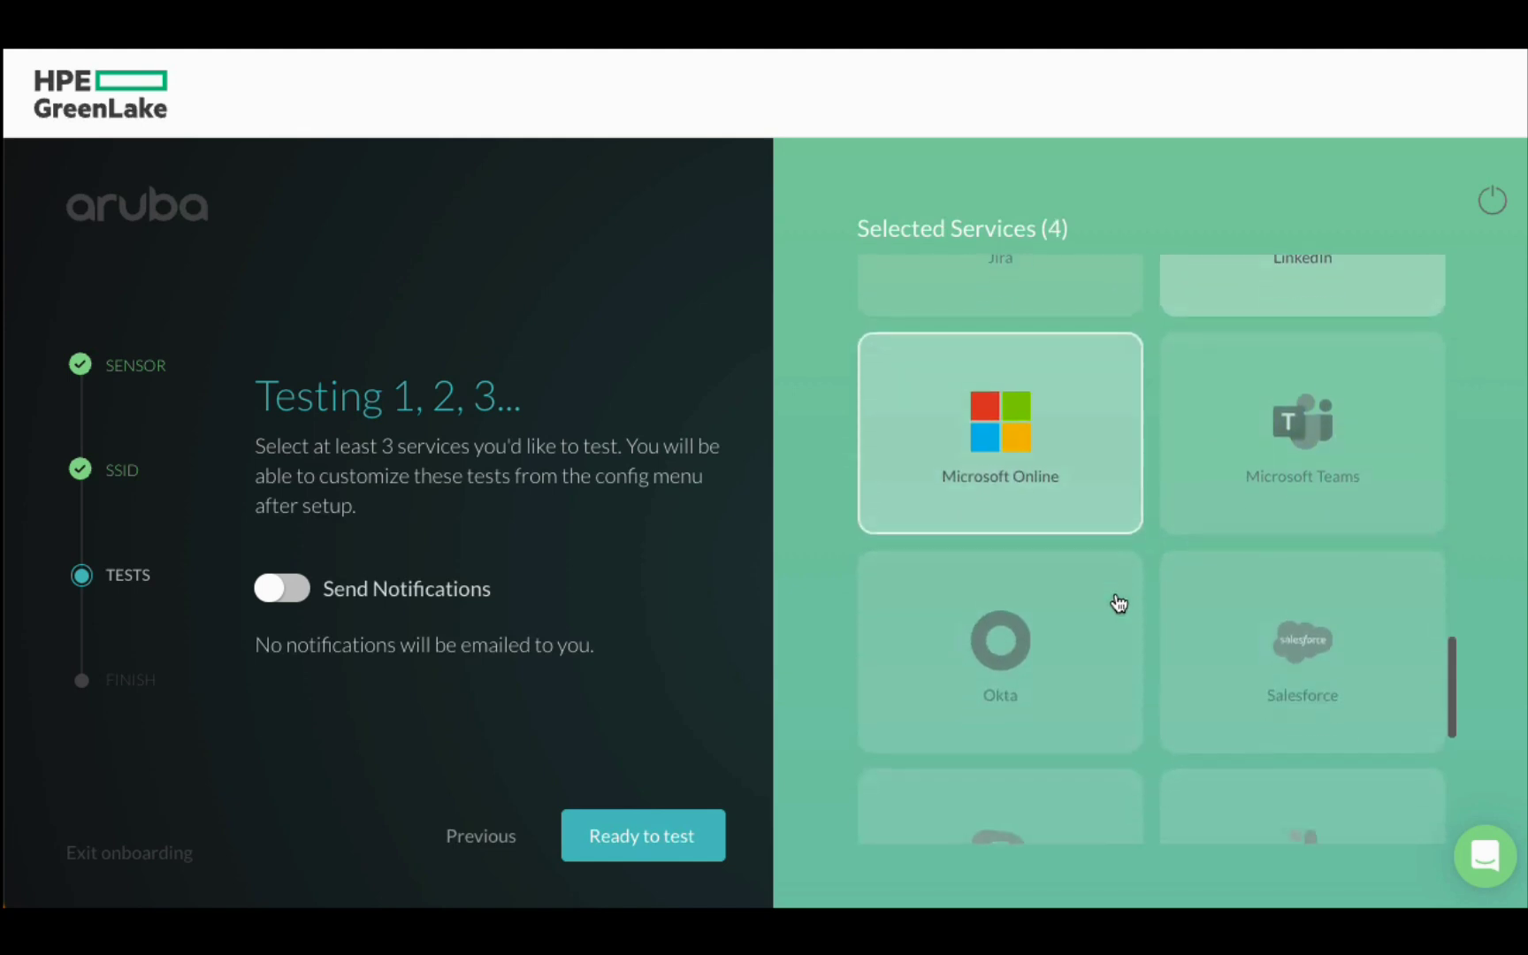
{"action": "left_click", "coordinate": [676, 855]}
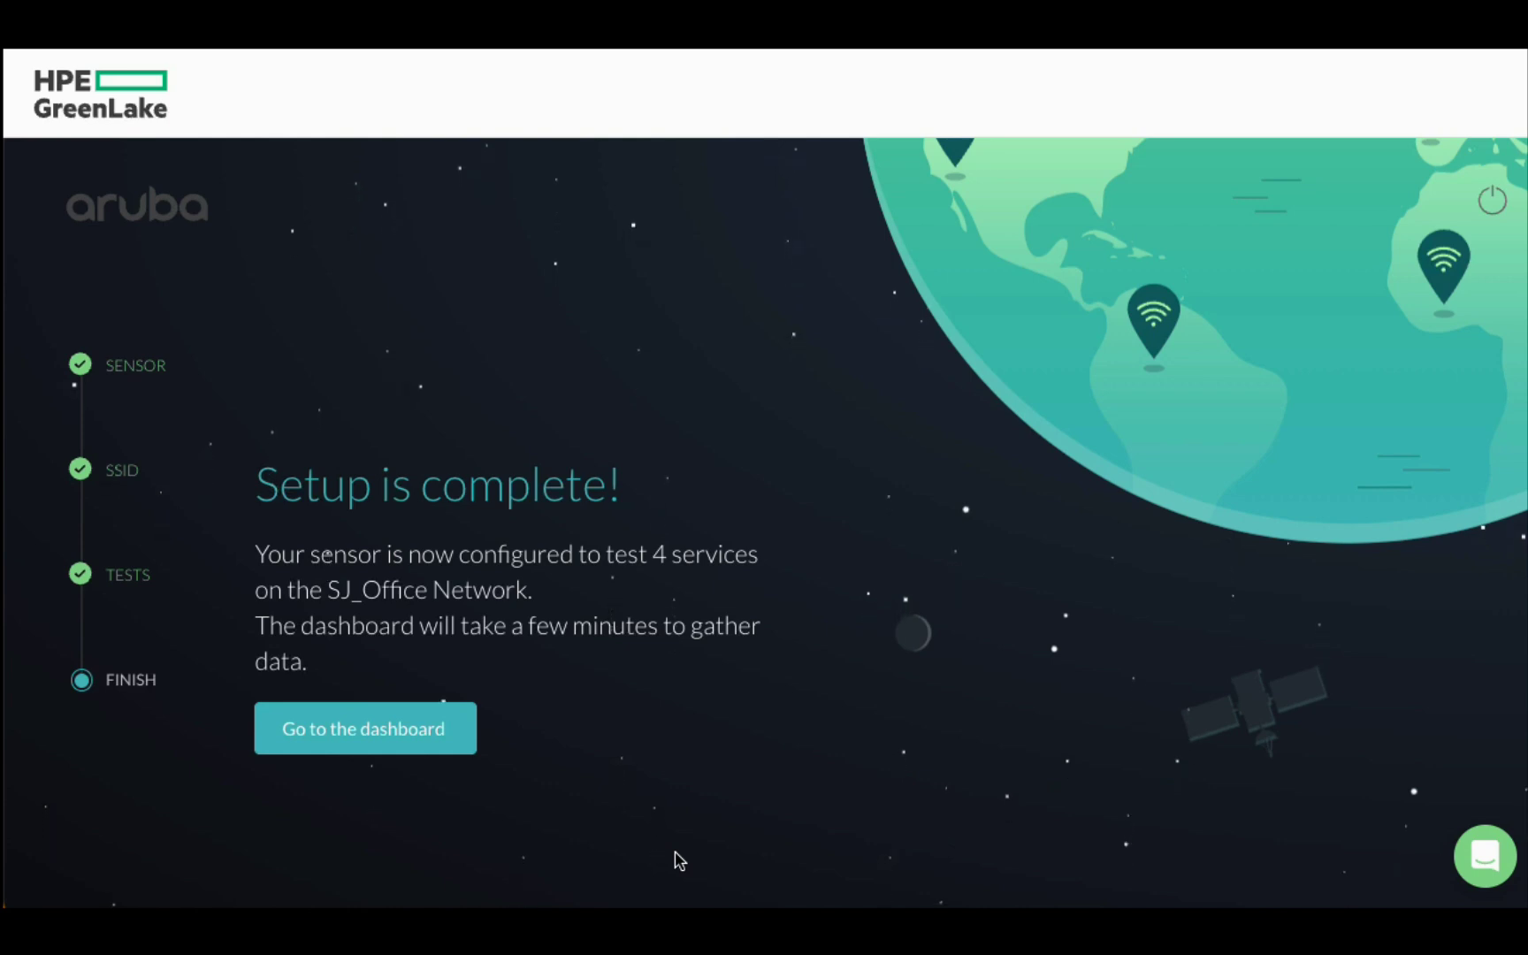
Open the UXI dashboard showing sensor CNMQKYV0CR and its service tests.
{"action": "left_click", "coordinate": [357, 747]}
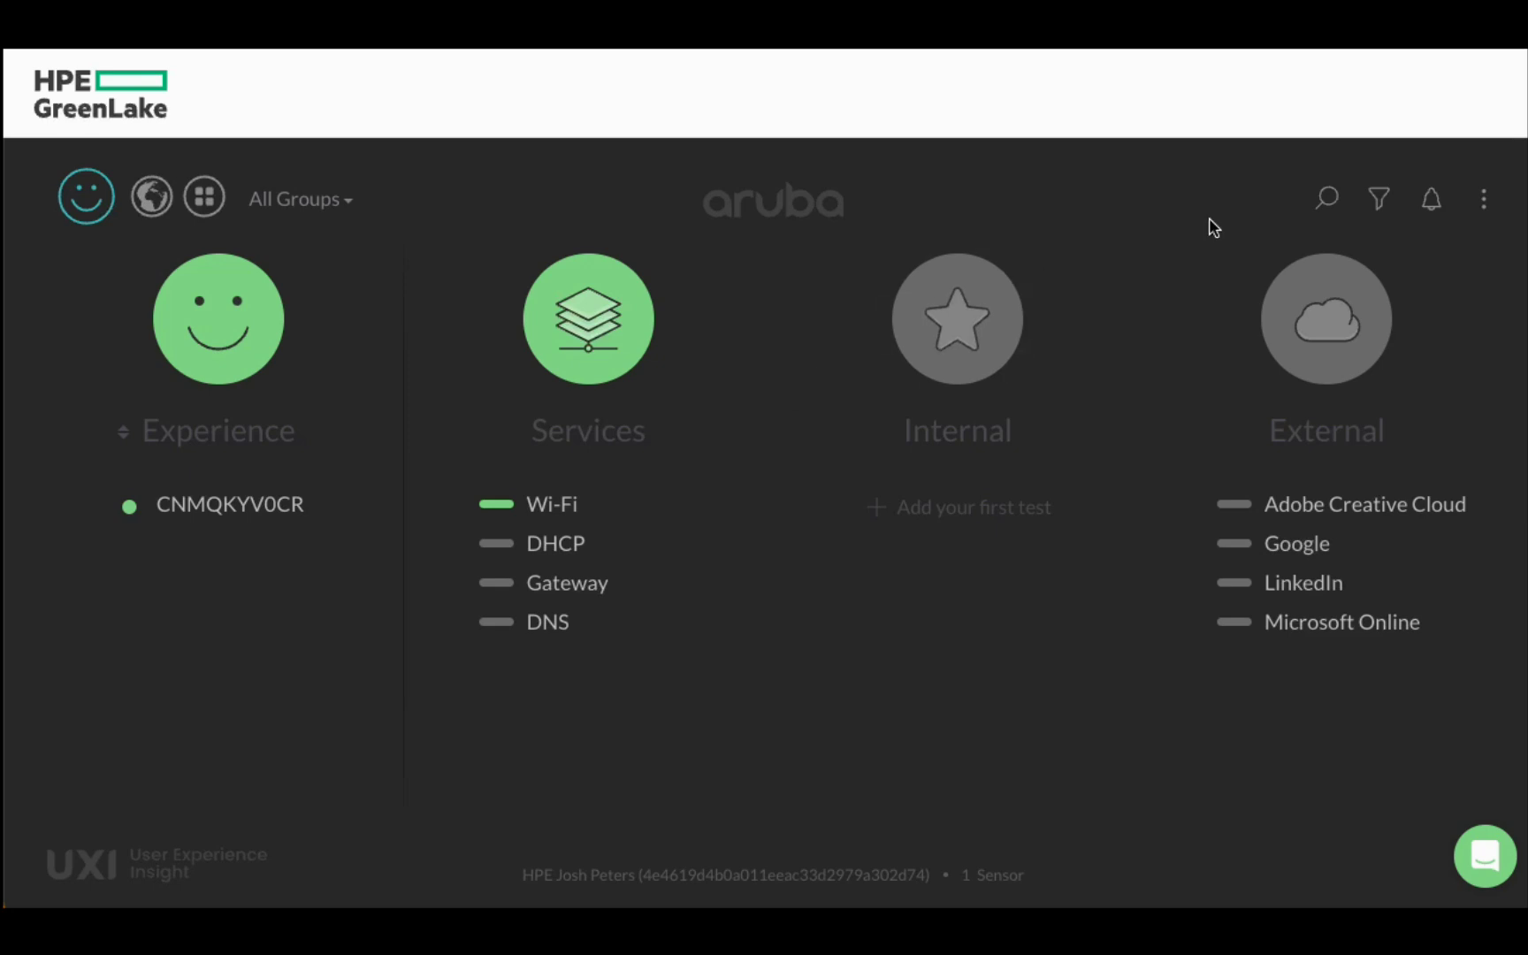
{"action": "left_click", "coordinate": [1481, 207]}
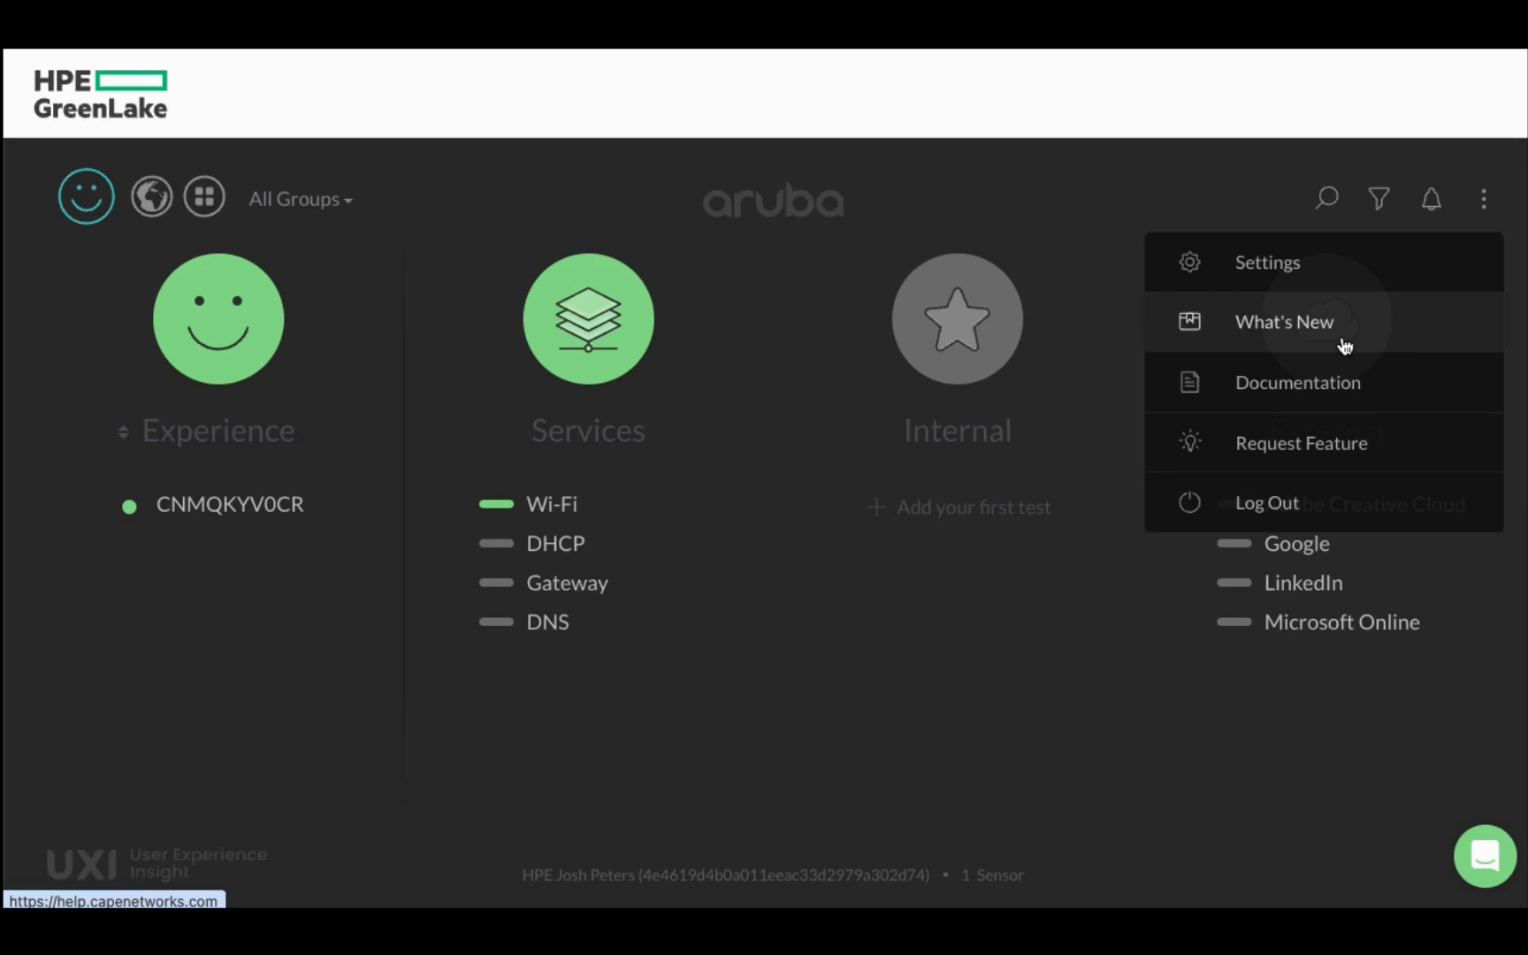
{"action": "left_click", "coordinate": [483, 190]}
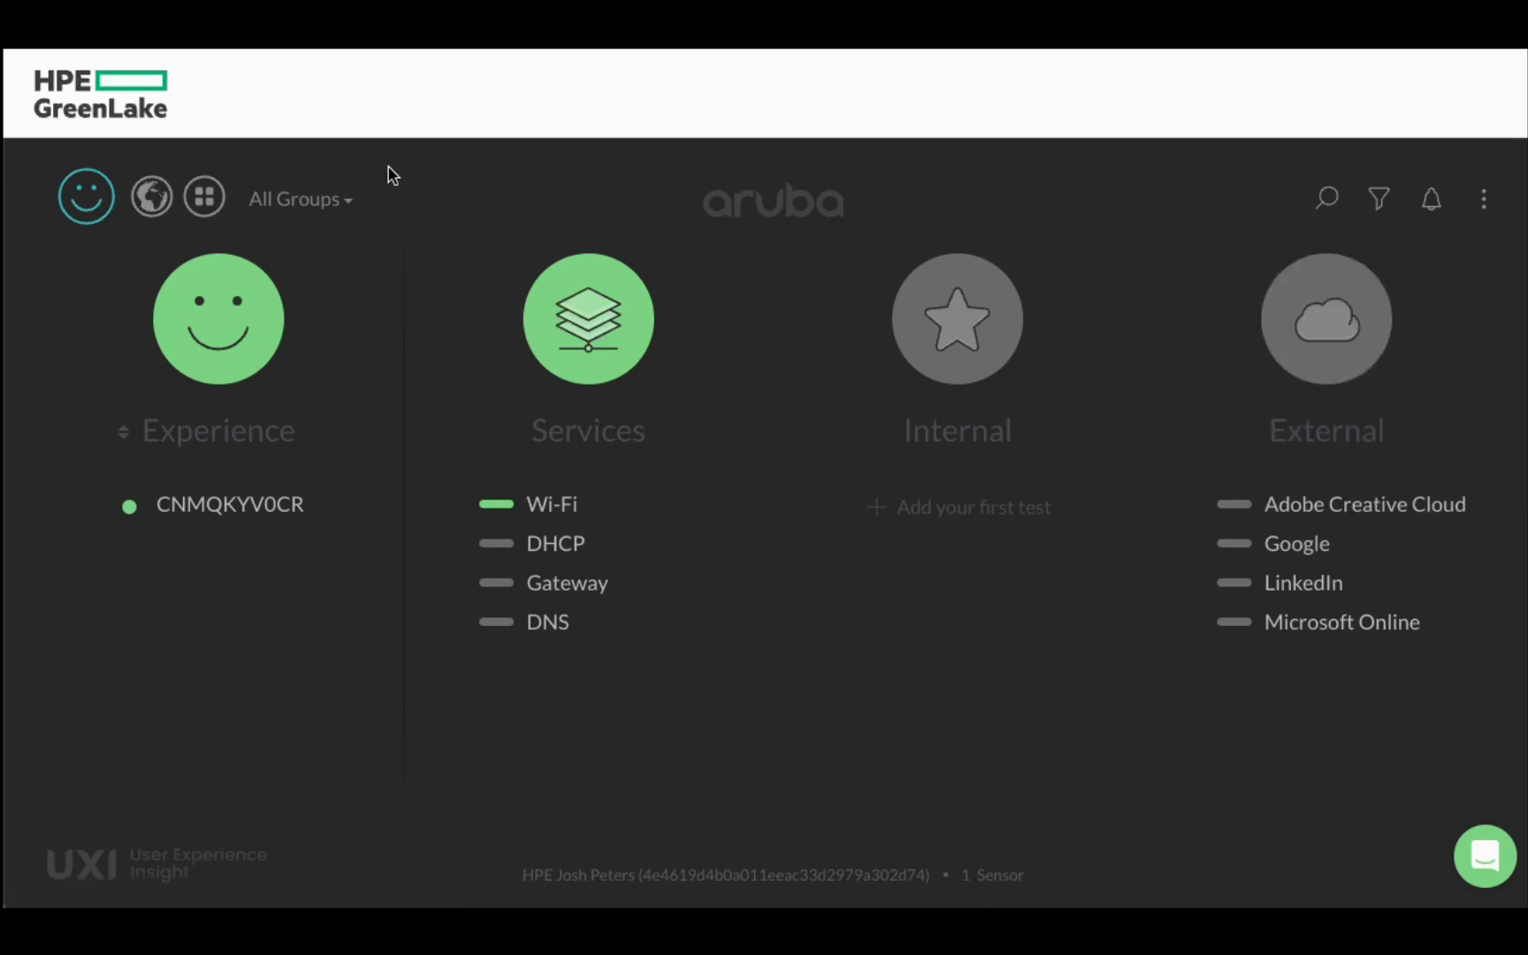
Return to the HPE GreenLake home page via the header logo.
{"action": "left_click", "coordinate": [109, 111]}
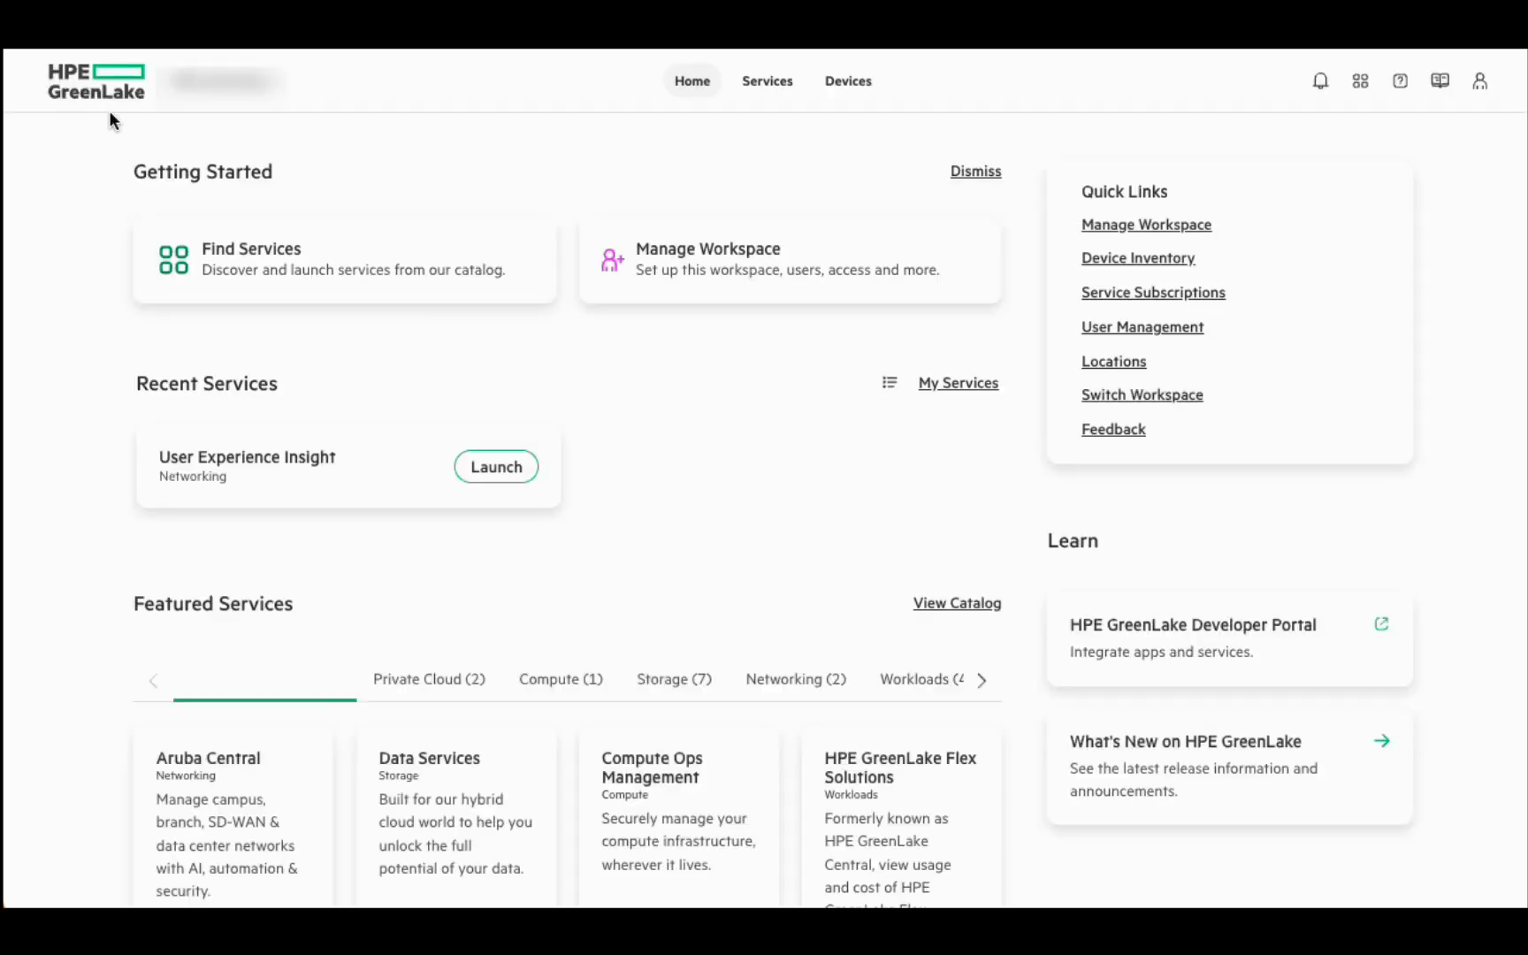